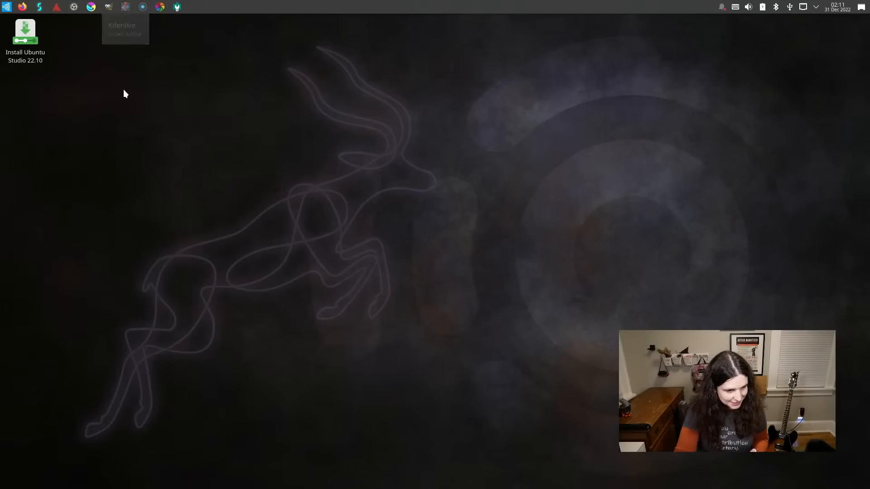
Launch the Ubuntu Studio 22.10 installer and accept American English, the America/Chicago time zone and the default English (US) keyboard.
double_click(32, 36)
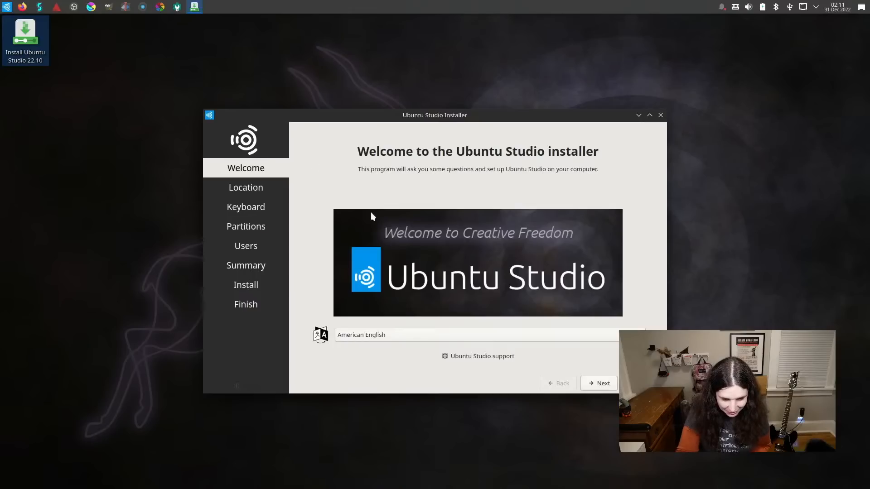
left_click(604, 384)
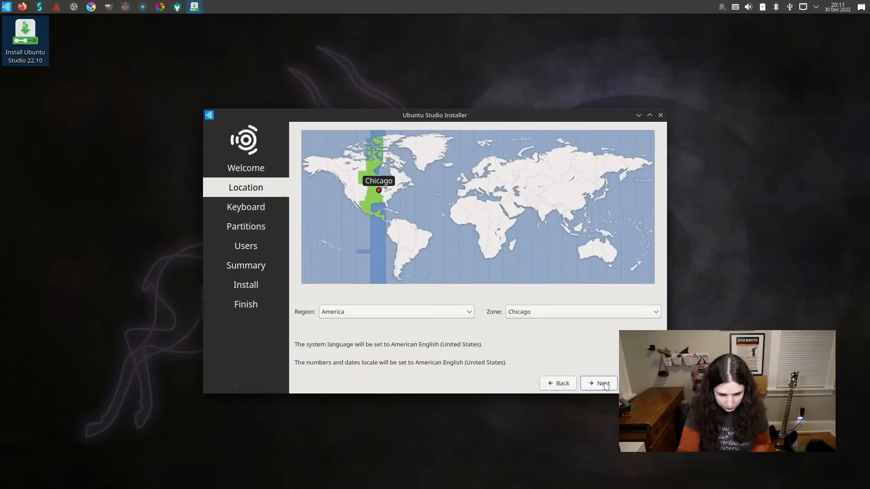
left_click(604, 385)
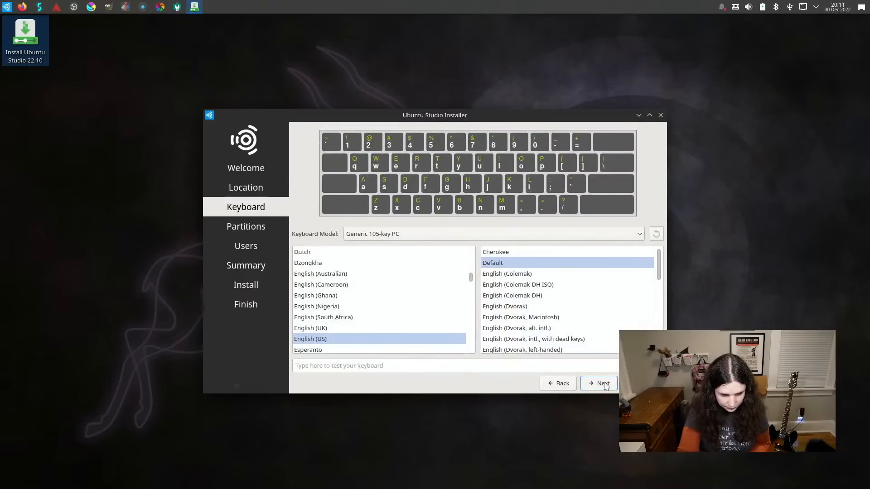
left_click(605, 385)
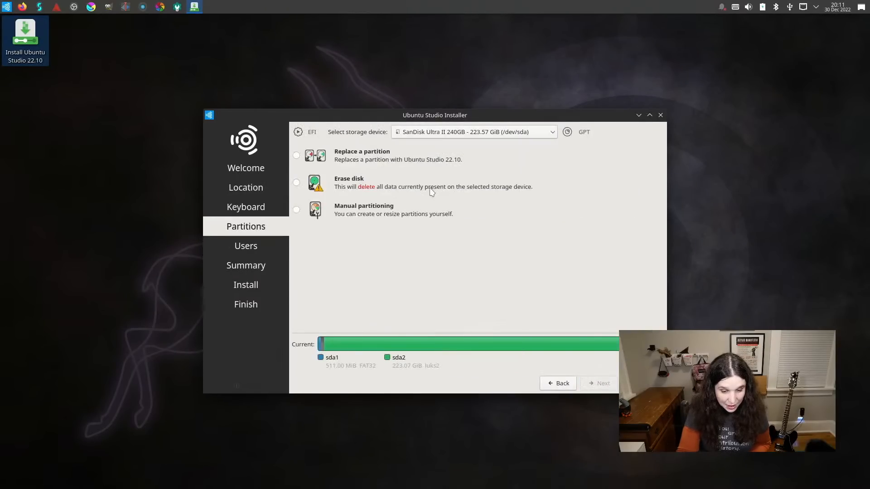
left_click(297, 183)
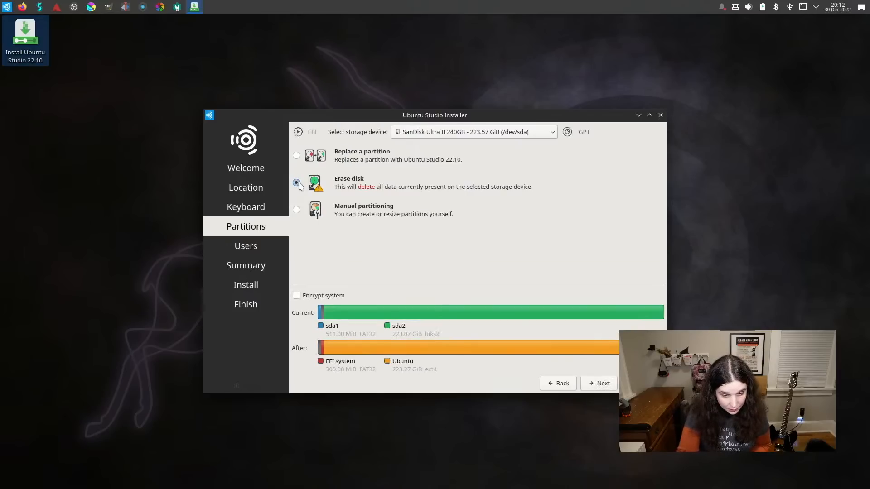
left_click(421, 135)
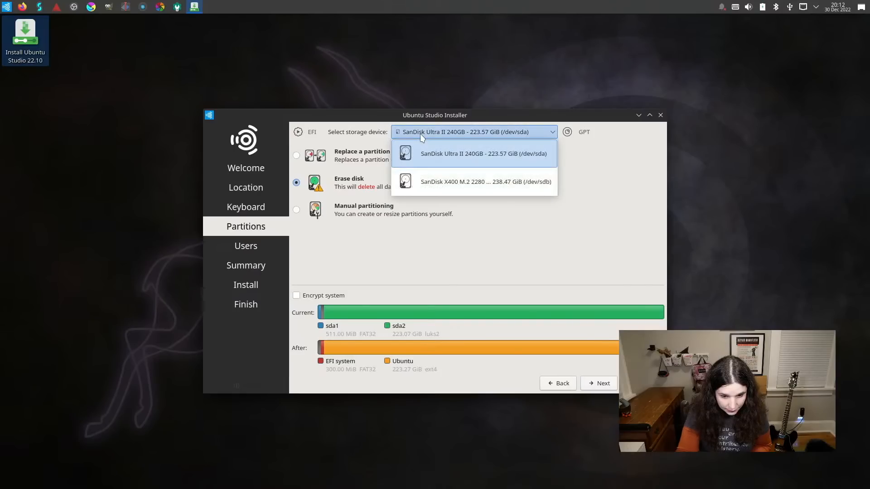
left_click(462, 184)
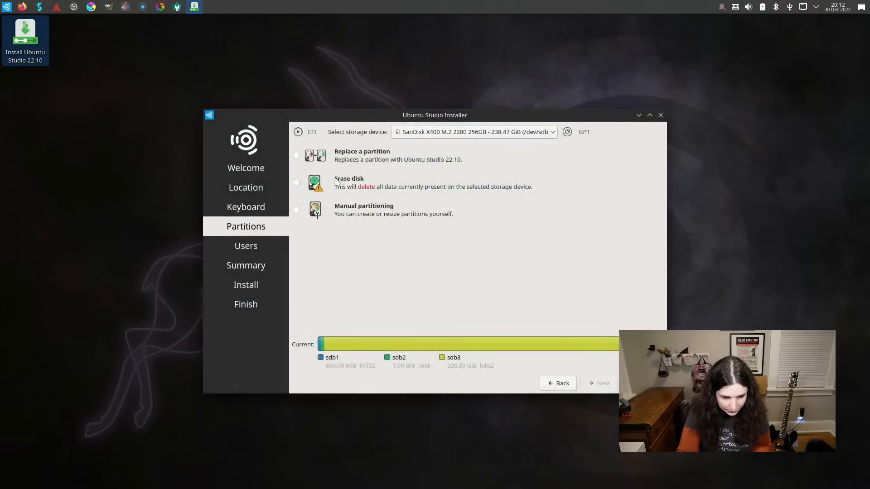
left_click(337, 182)
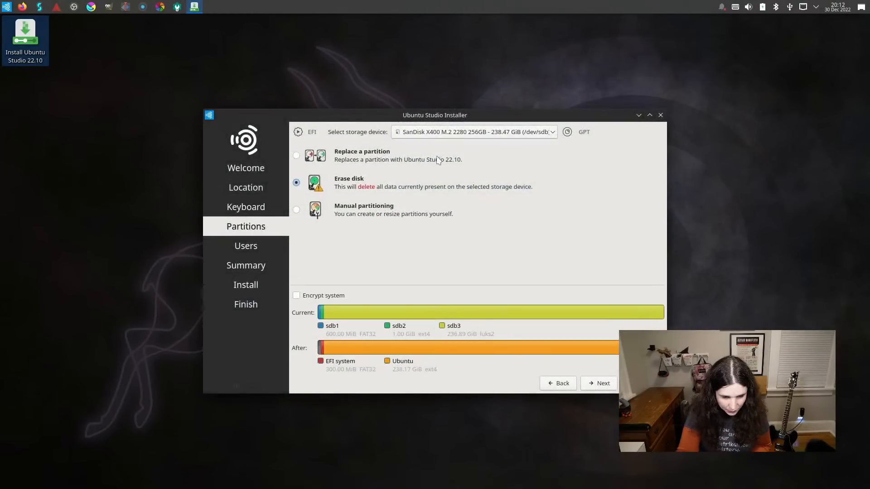
left_click(452, 132)
left_click(451, 154)
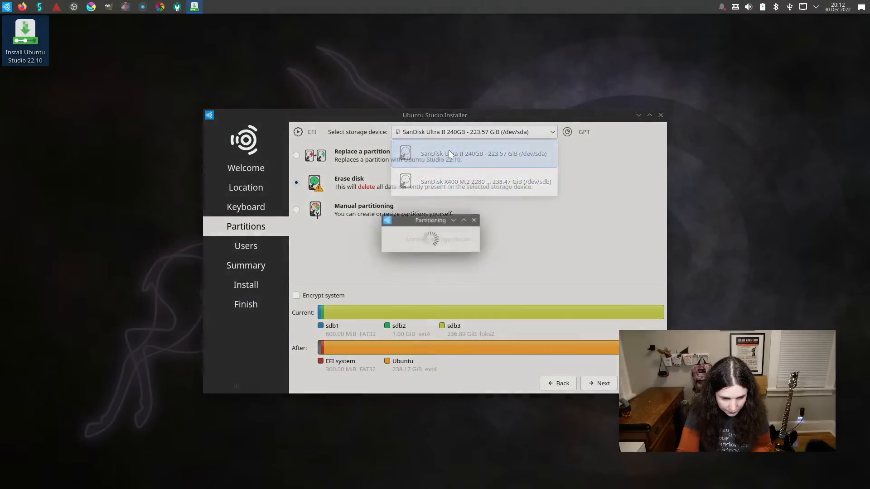
Choose the SanDisk X400 M.2 drive (/dev/sdb) as the storage device, with Erase disk and no encryption, and continue to the user settings.
left_click(454, 134)
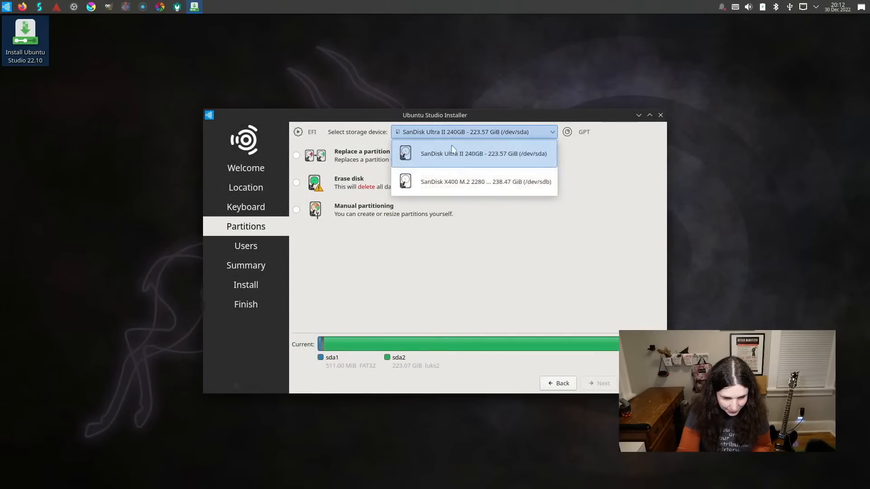
left_click(444, 179)
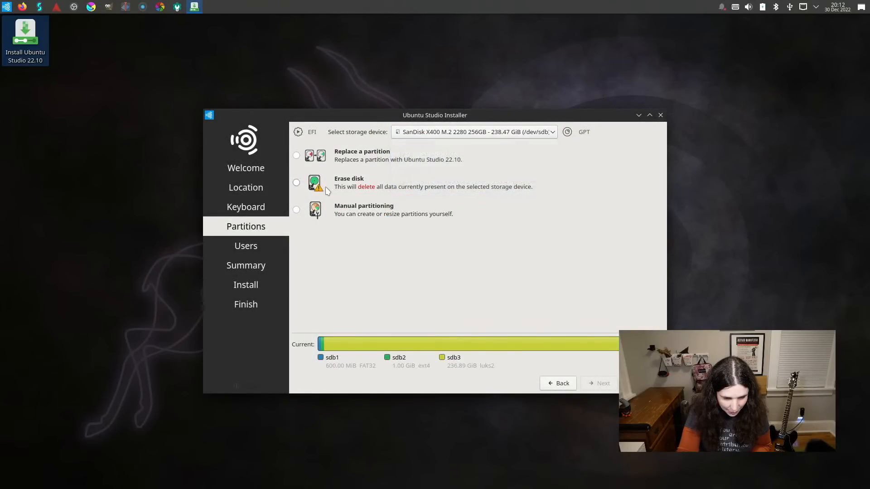
left_click(296, 183)
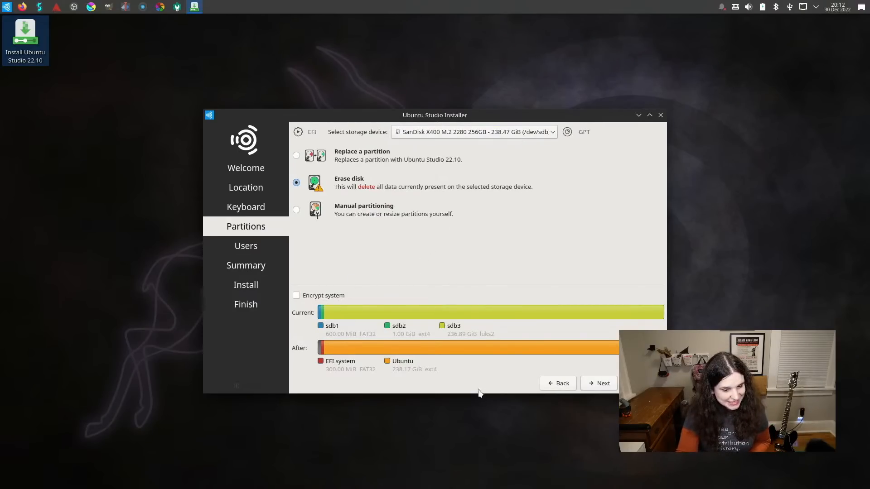
left_click(603, 386)
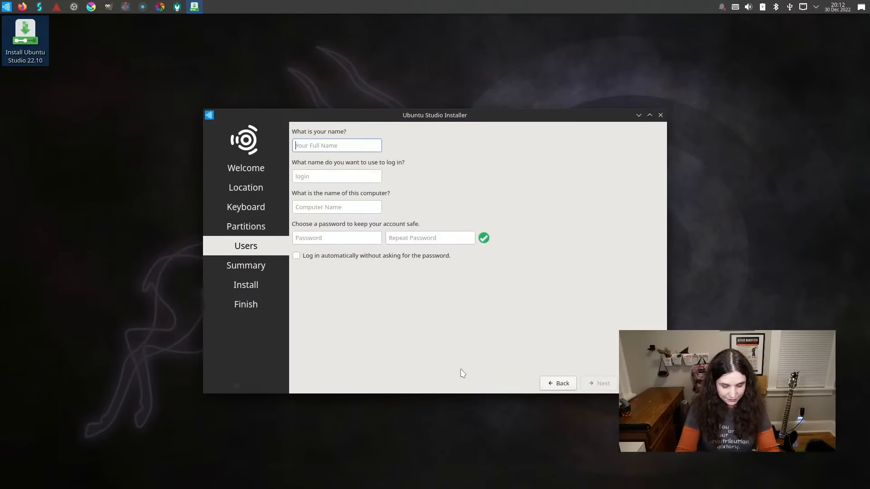
Enter the user's full name and set the login name to vkc.
type("Veronica E")
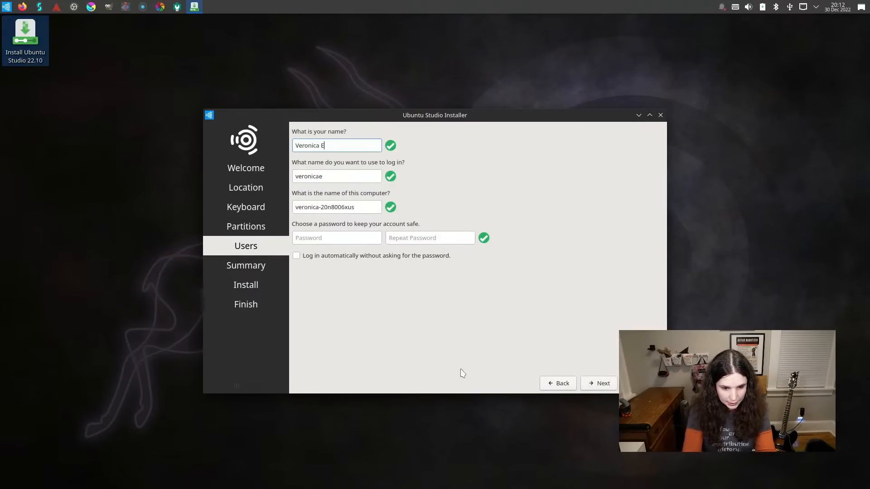
type("xplains")
key("Tab")
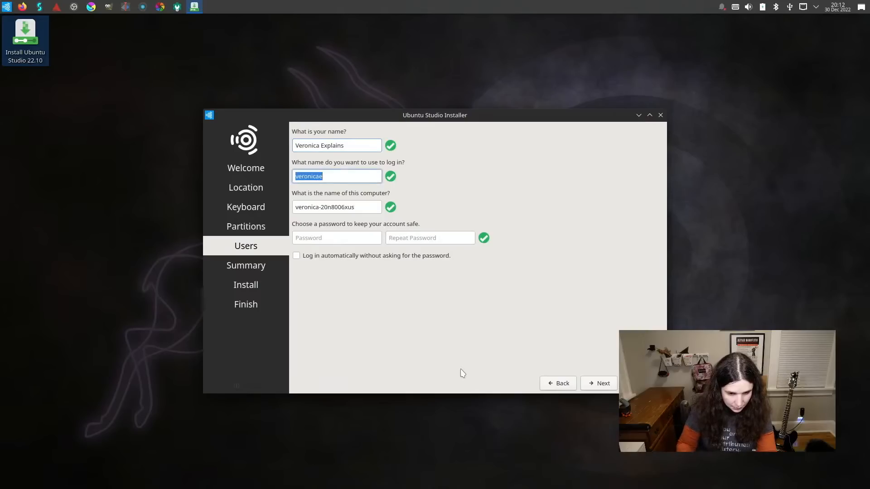
type("vkc")
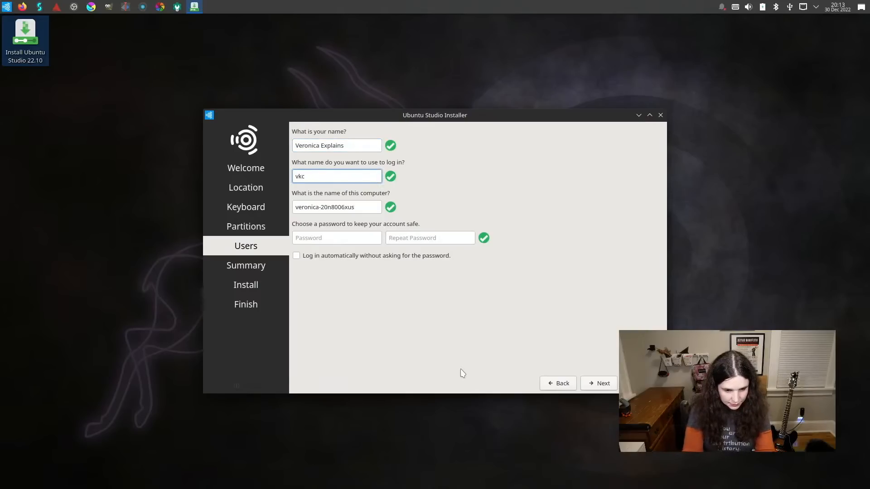
Name the computer vkc-thinky-ubuntu.
key("Tab")
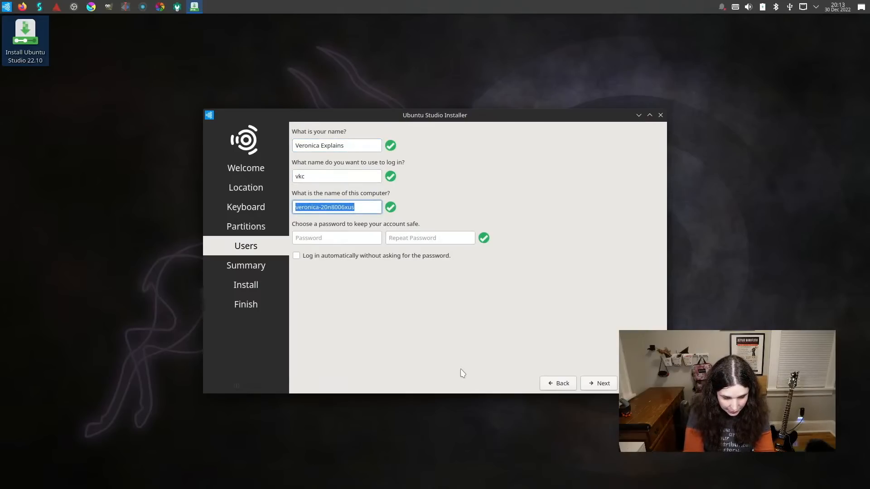
type("vkc-")
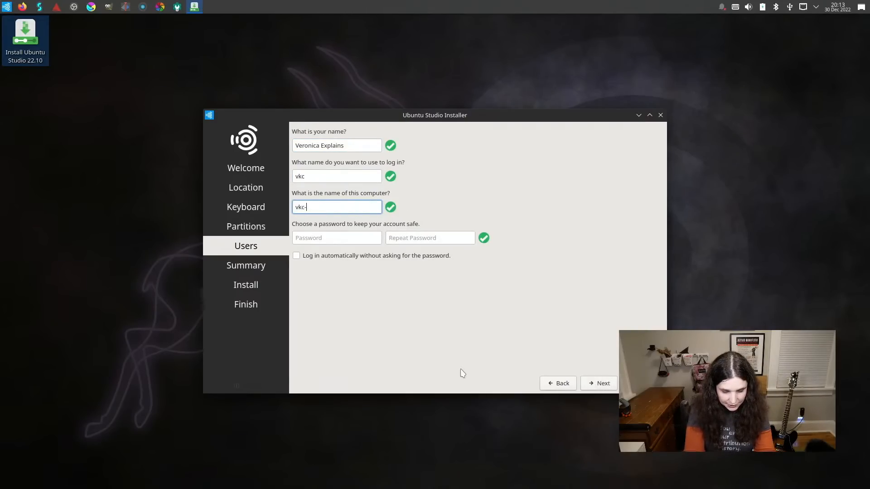
type("thinky-uub")
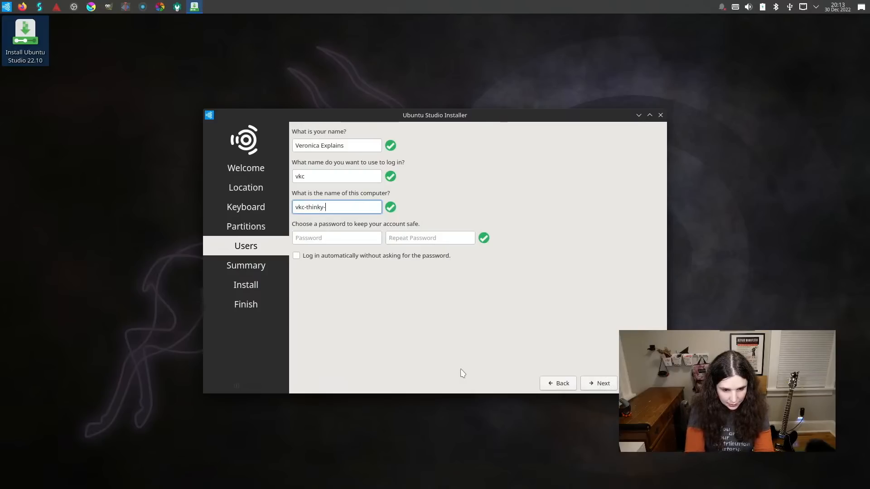
key("BackSpace")
key("BackSpace")
type("buntu")
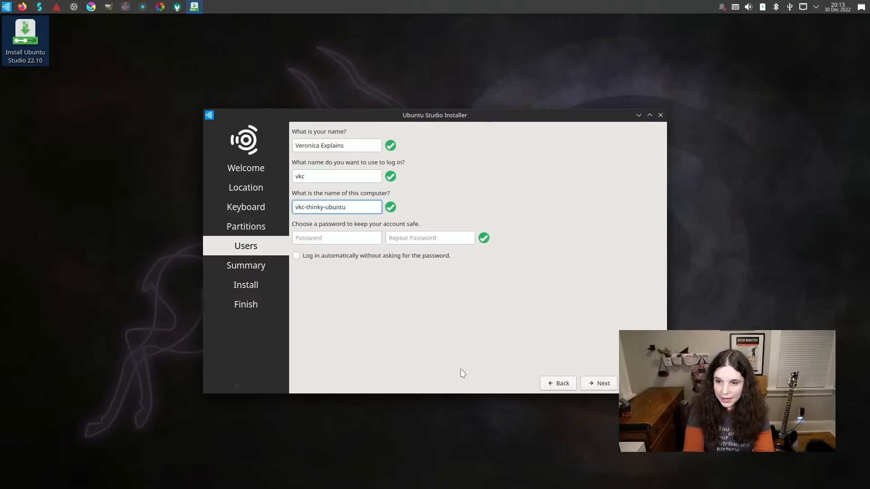
Enter and repeat the account password, and continue to the installation summary.
key("Tab")
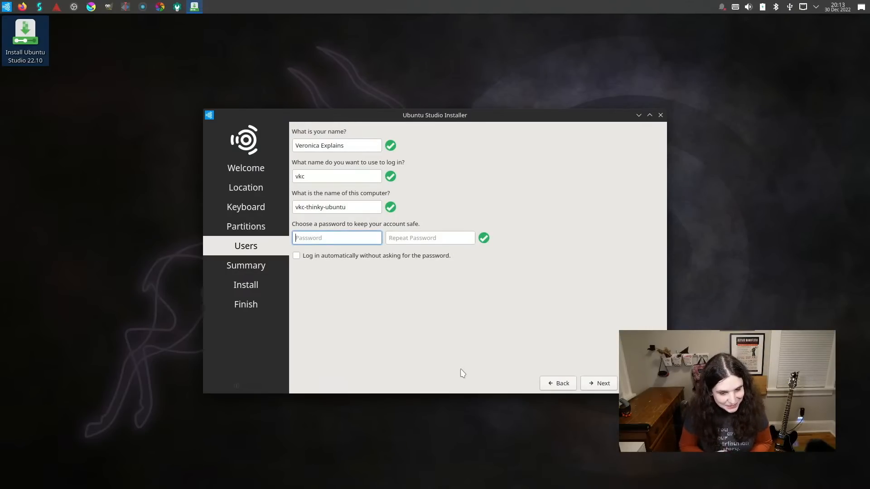
type("●●●●●●●●")
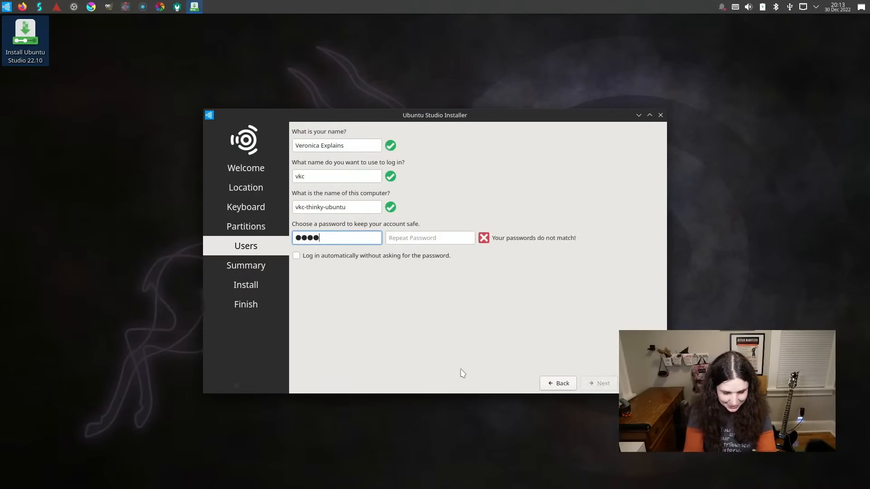
type("●●")
key("Tab")
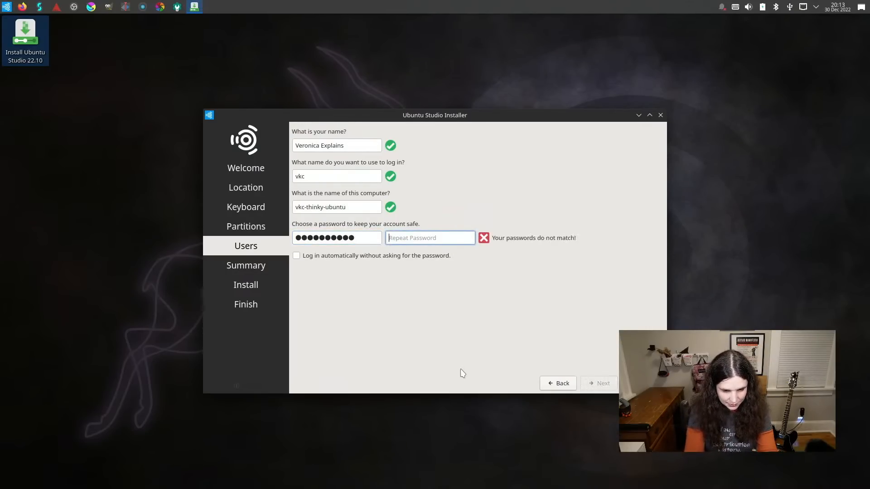
type("●●●●●●●●●●")
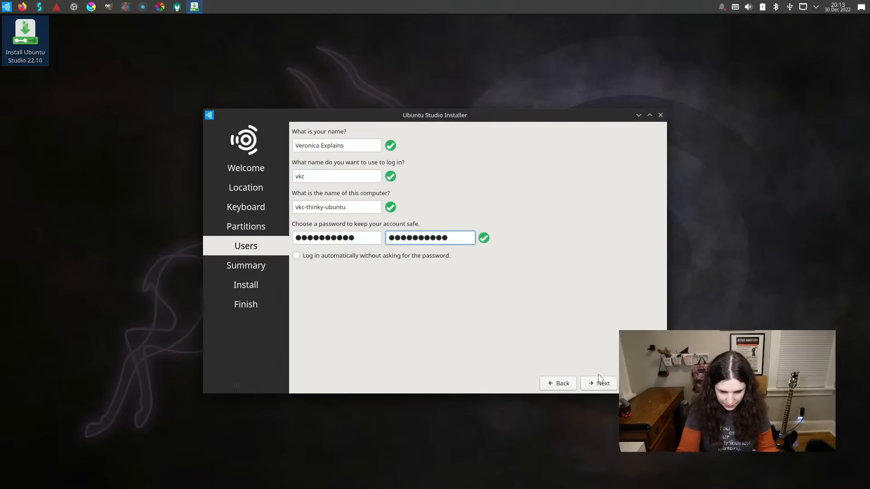
left_click(600, 385)
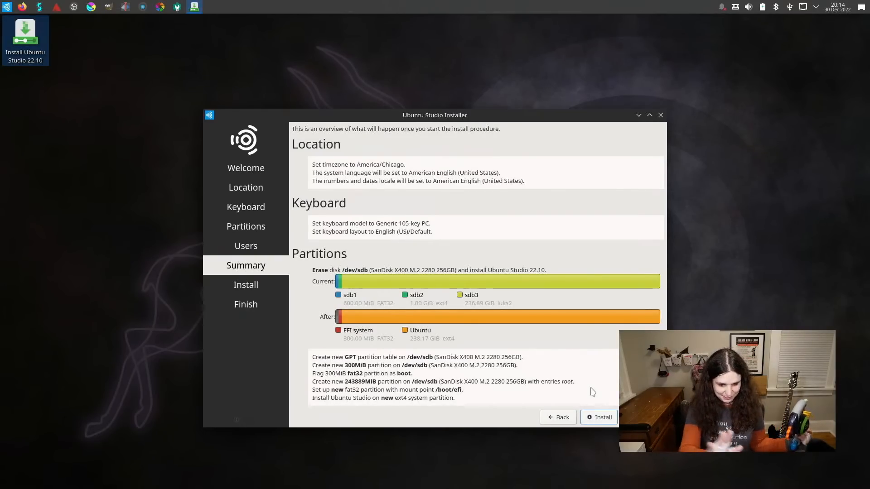
Start the installation, approve the irreversible disk changes, and close the finished installer with Restart now enabled.
left_click(597, 419)
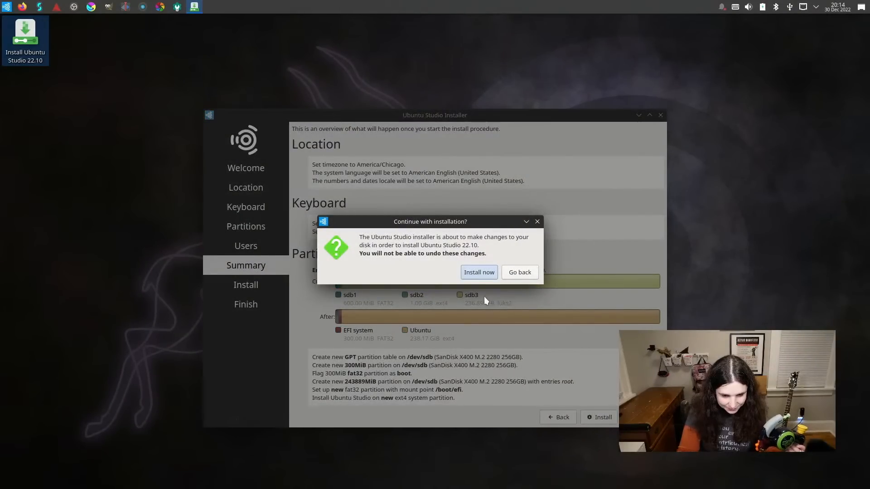
left_click(479, 272)
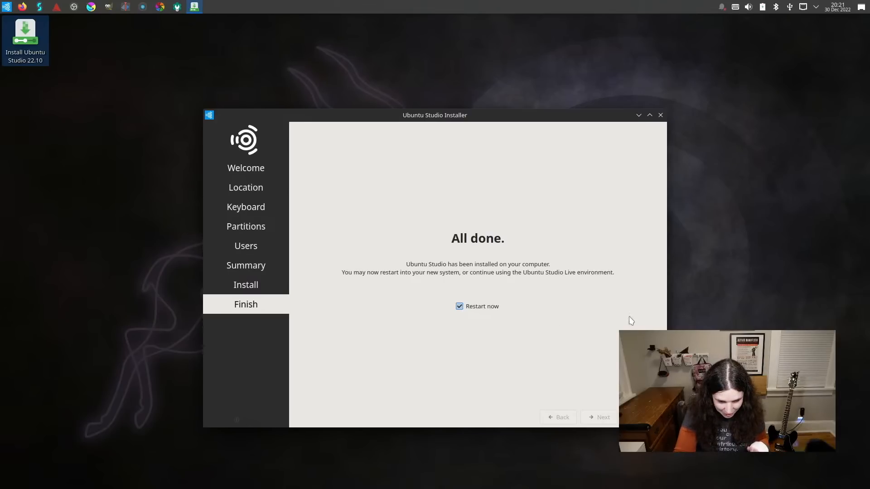
left_click(641, 417)
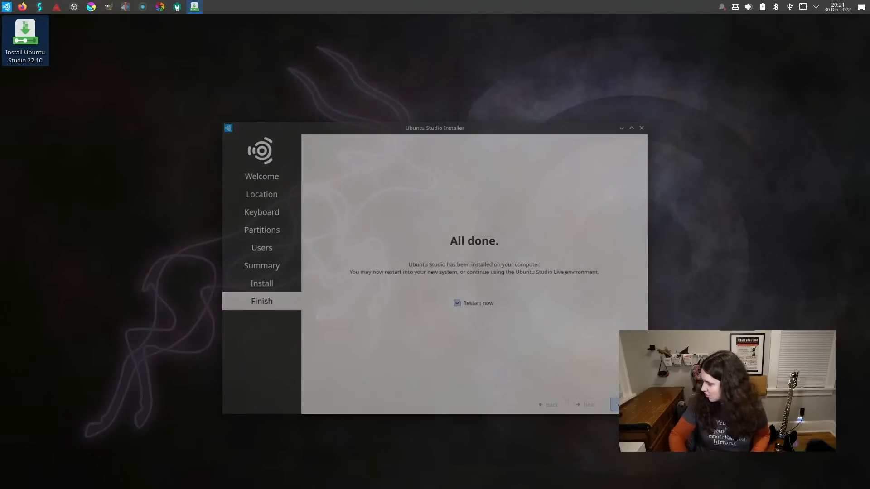
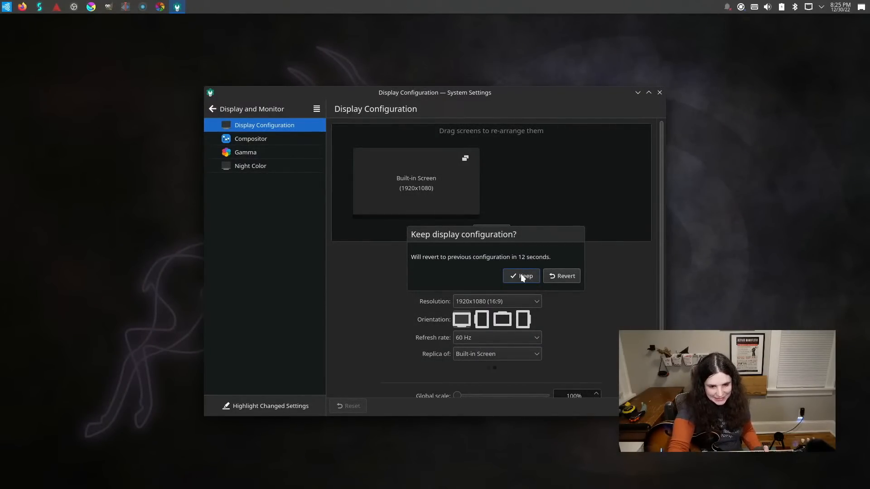
Keep the new display configuration and close the display settings.
left_click(523, 276)
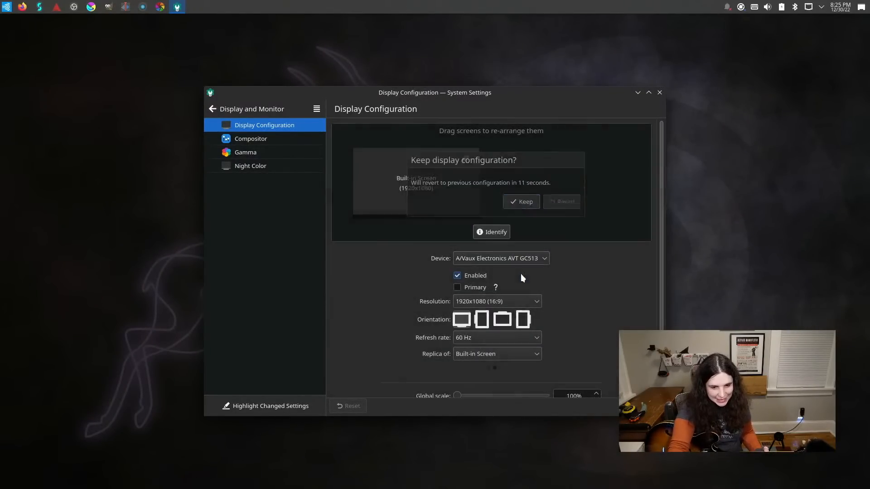
left_click(660, 93)
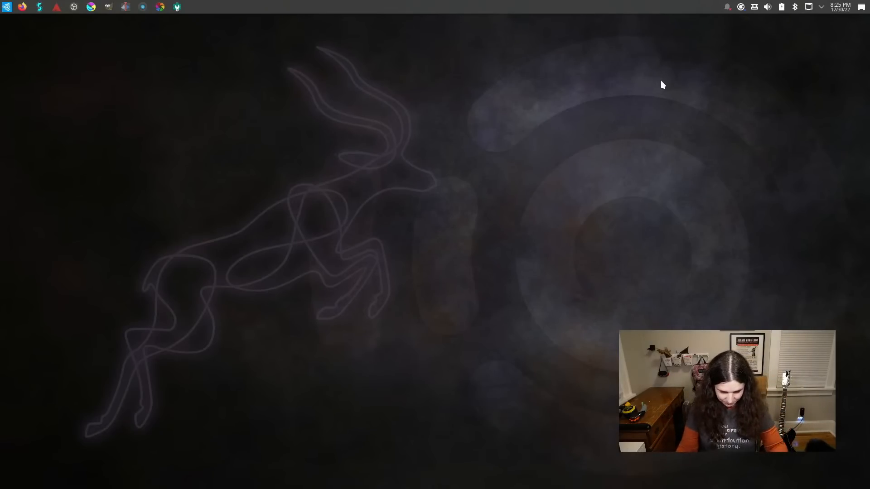
Search the applications for about, review the software and hardware details in About this System, and close it.
left_click(12, 8)
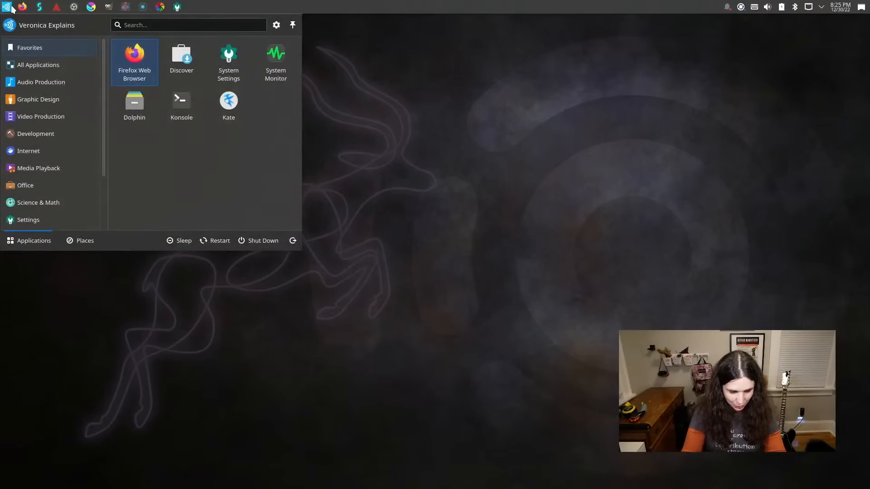
type("about")
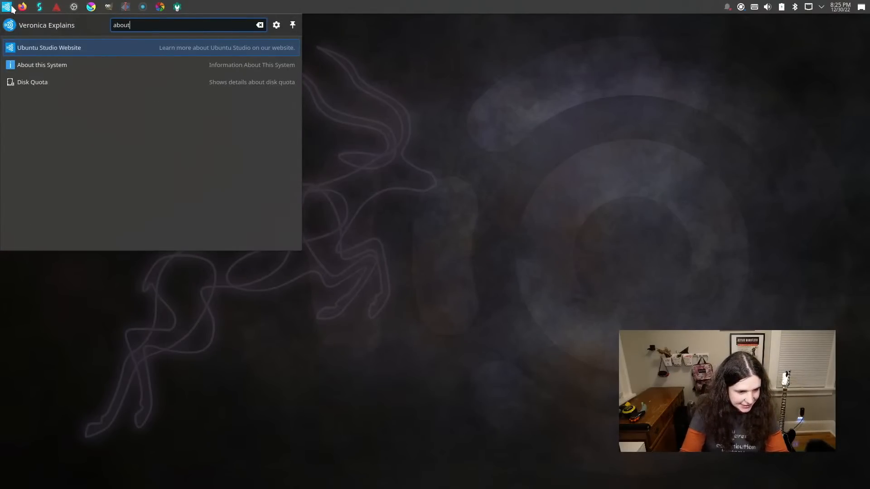
key("Down")
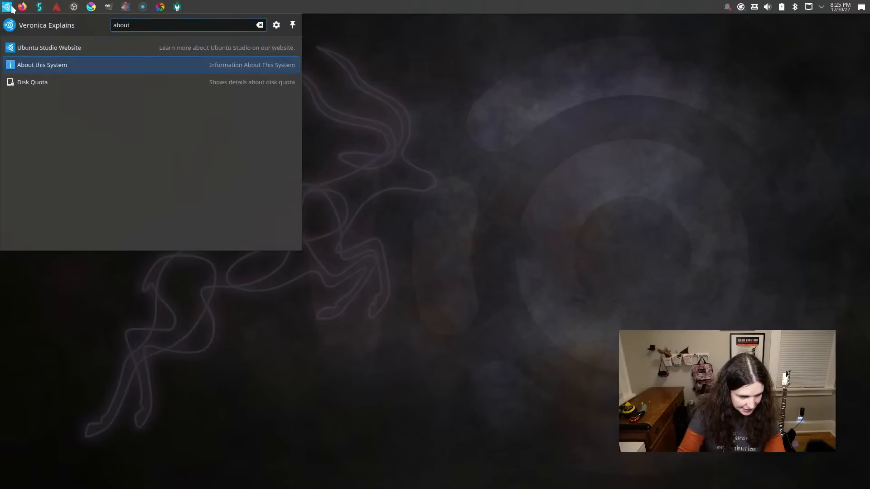
key("Return")
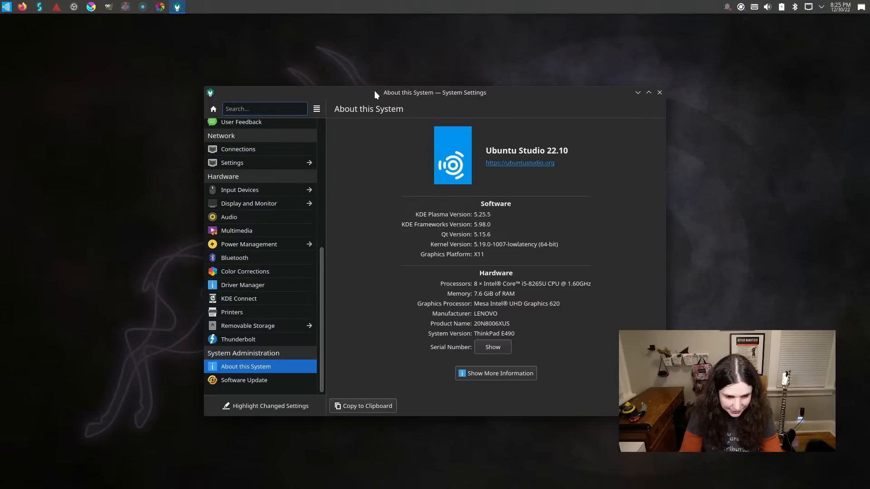
left_click_drag(374, 91, 293, 45)
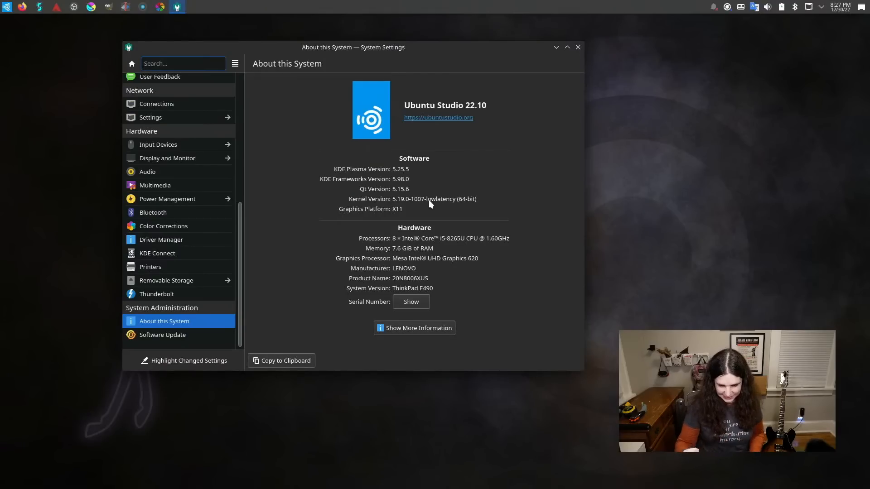
left_click(579, 48)
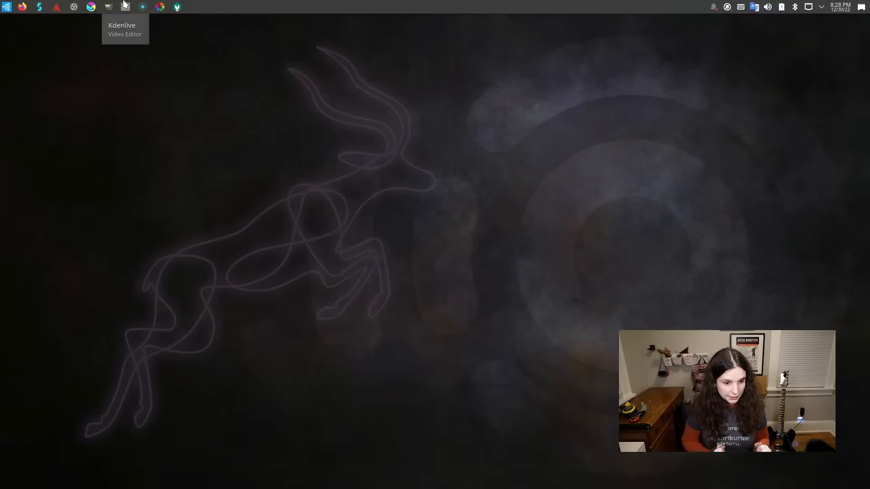
Open Studio Controls and set the JACK USB master device to USB1,0,0 (A96) capture and playback PreSonus AudioBox USB 96.
left_click(124, 4)
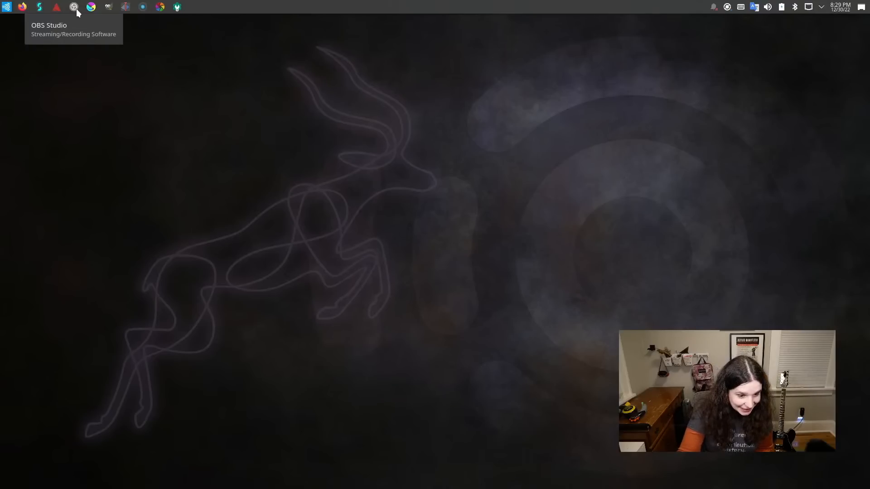
left_click(40, 8)
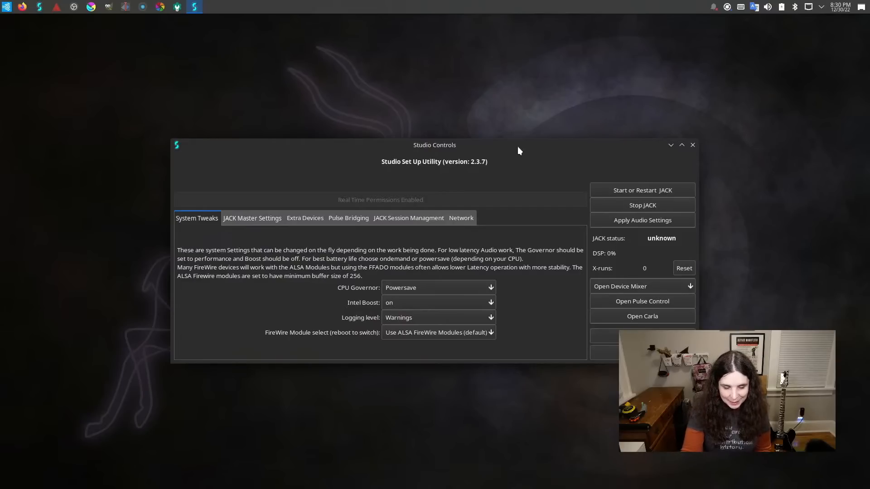
left_click(255, 218)
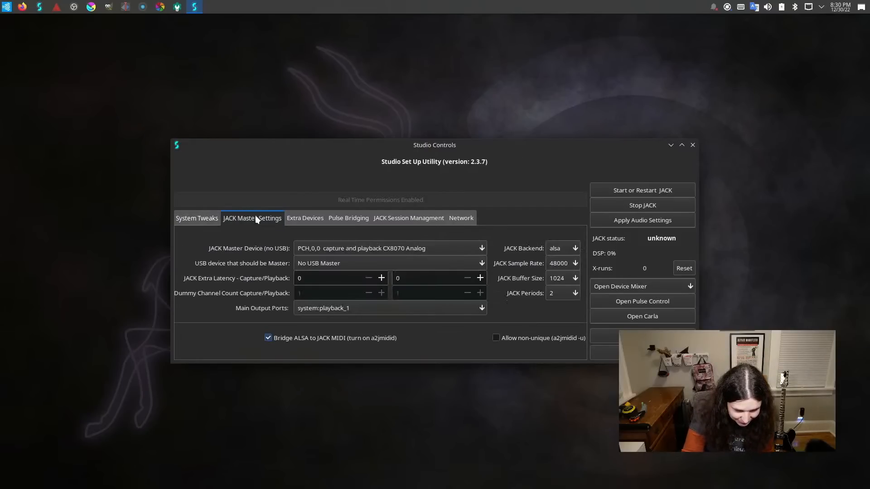
left_click(335, 248)
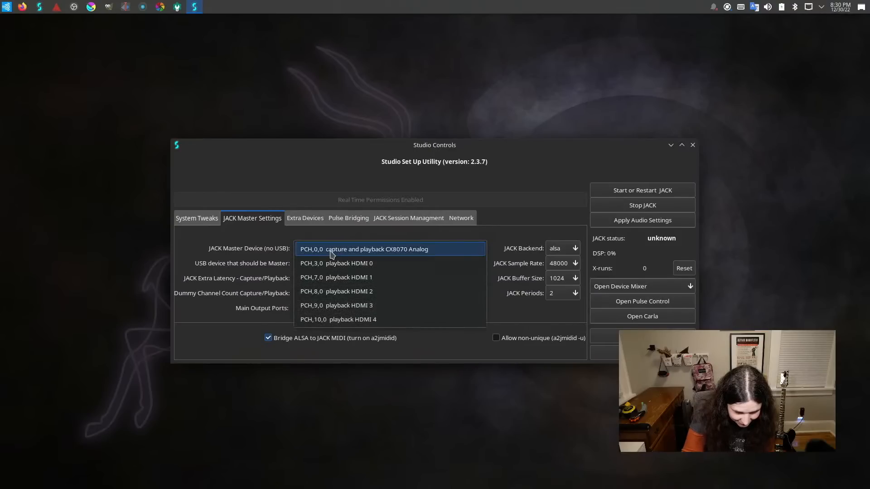
left_click(332, 254)
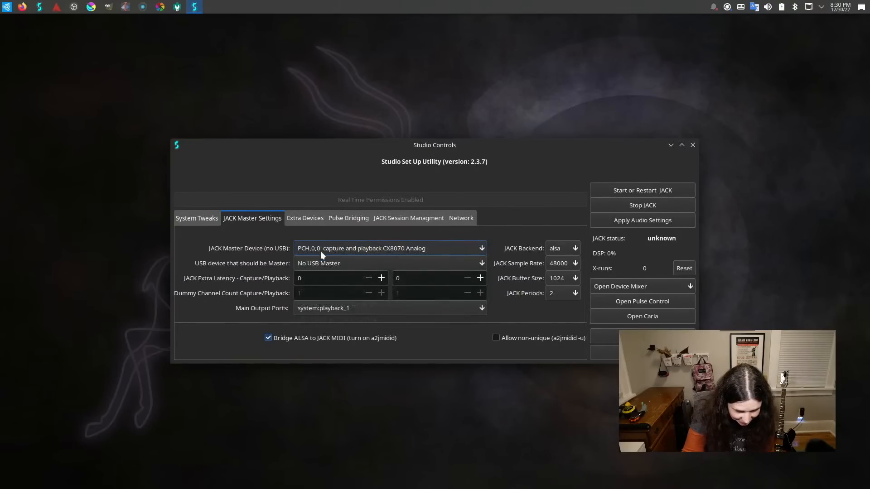
left_click(320, 265)
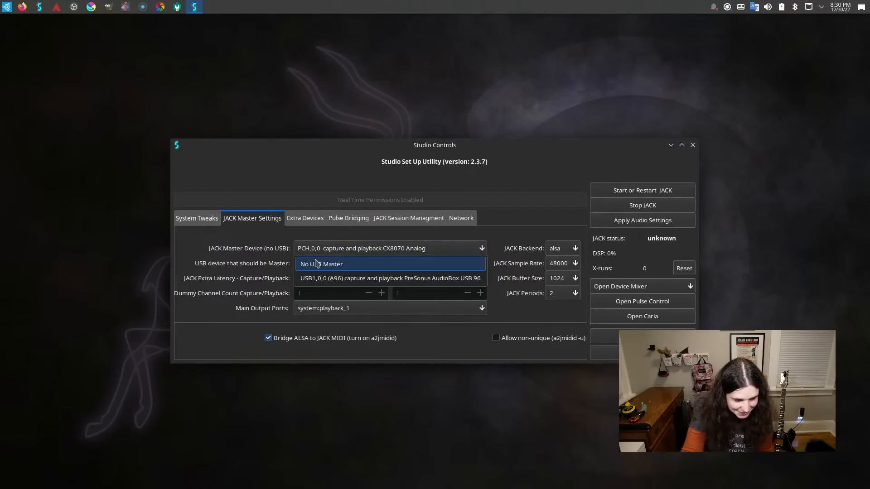
left_click(317, 279)
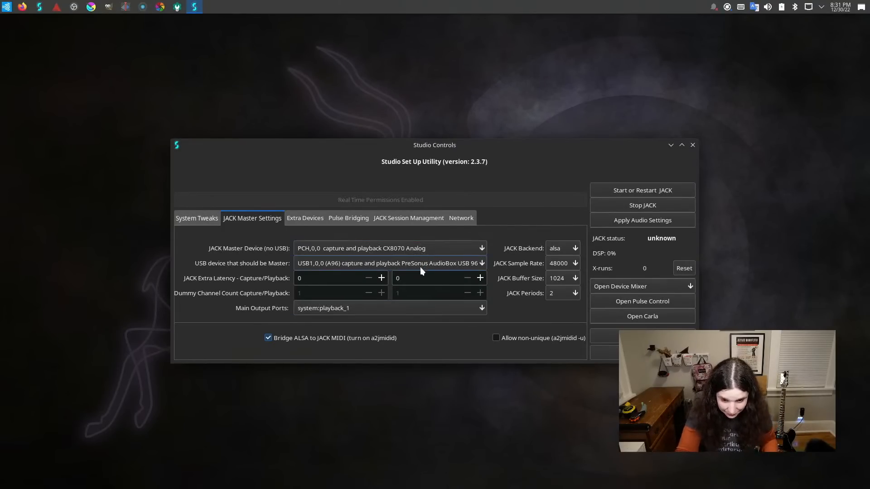
Start JACK and apply the audio settings, leaving Studio Controls minimised.
left_click(631, 189)
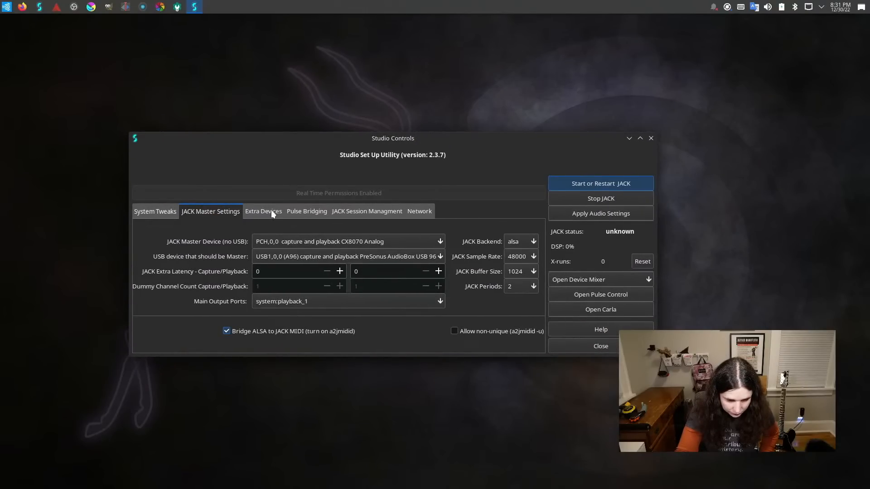
left_click_drag(344, 143, 374, 161)
left_click(296, 232)
left_click_drag(365, 159, 385, 136)
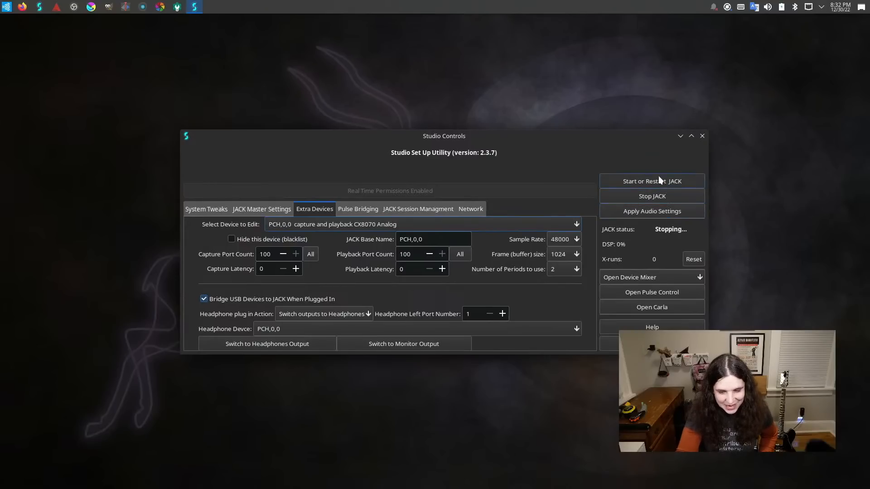
left_click(646, 208)
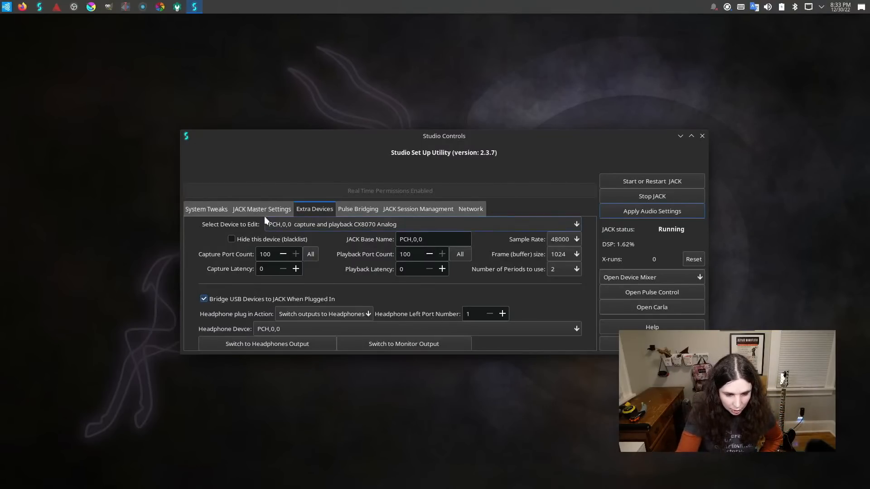
left_click(219, 208)
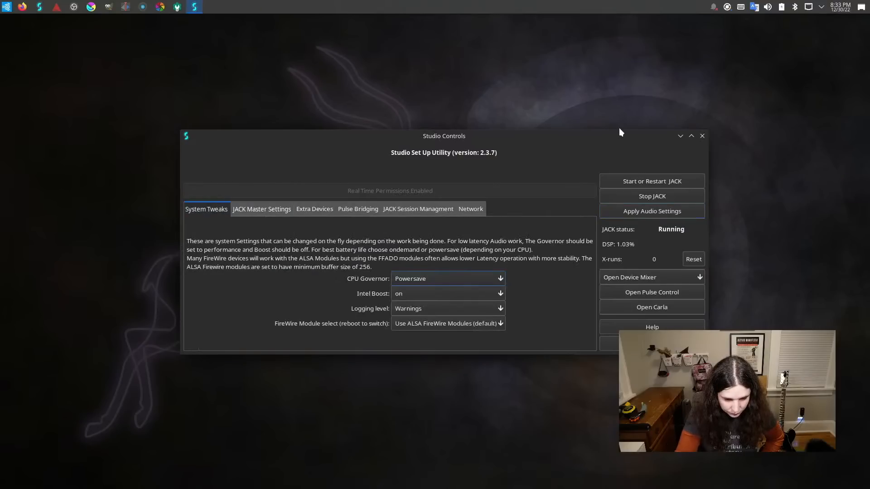
left_click(681, 137)
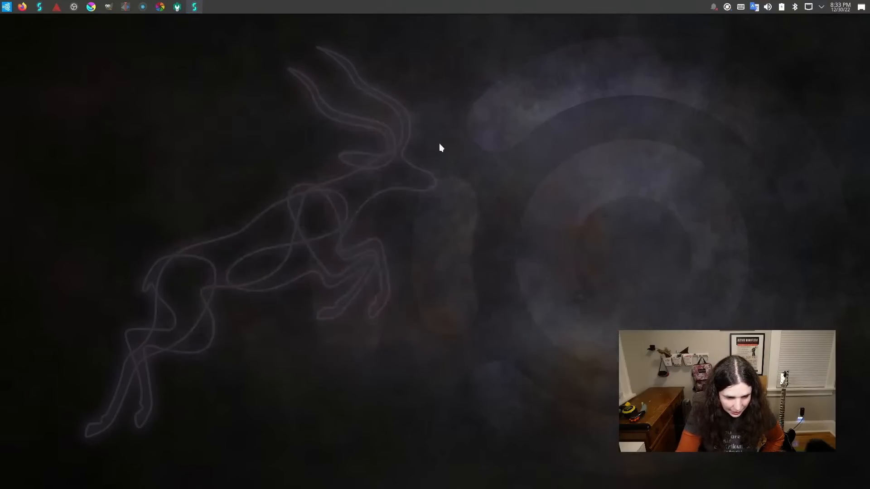
Search the applications for amp, launch the Hydrogen drum machine, and dismiss its development version notice.
left_click(7, 7)
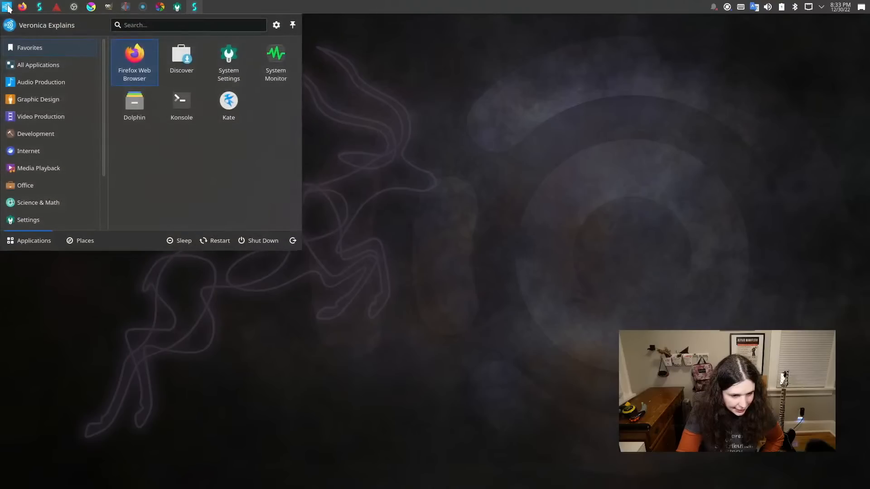
type("amp")
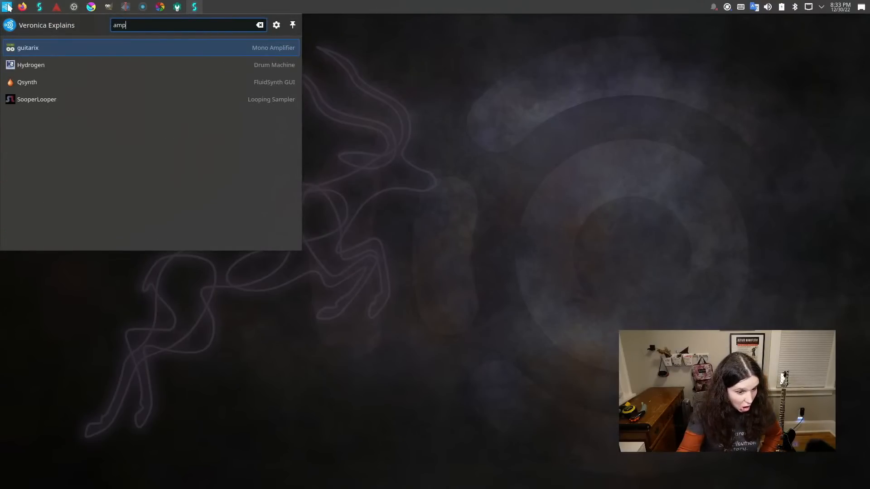
key("Down")
key("Up")
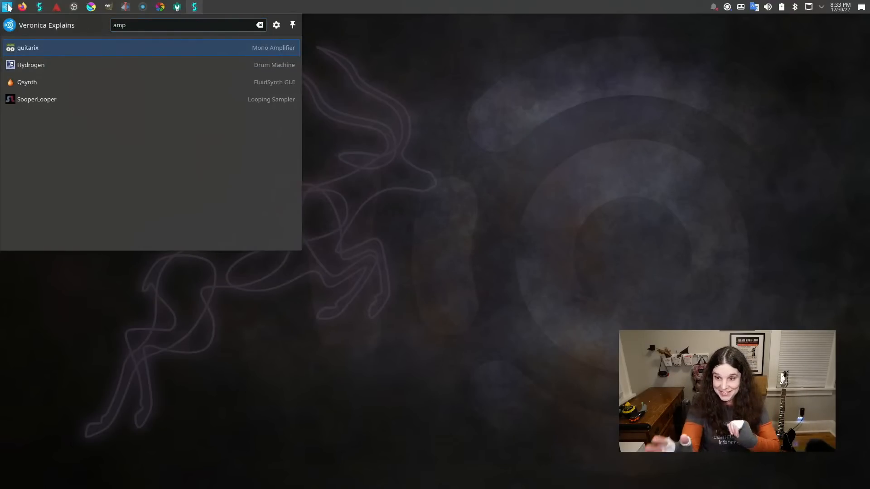
key("Down")
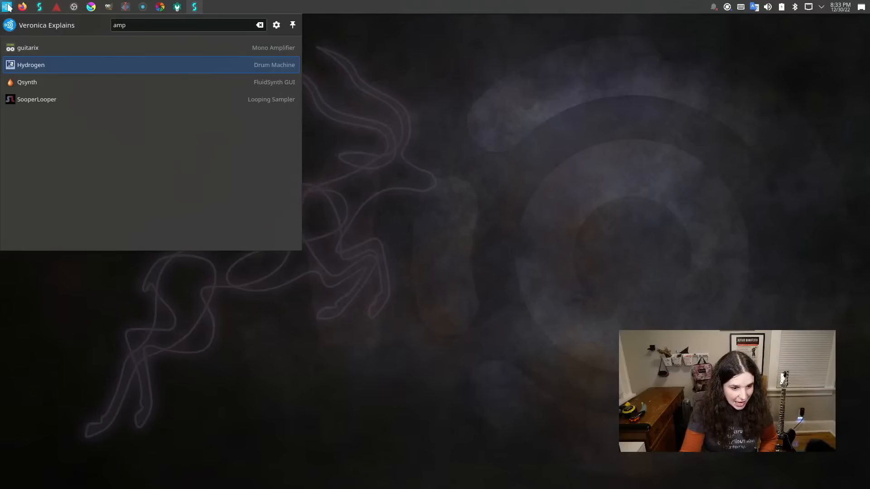
key("Return")
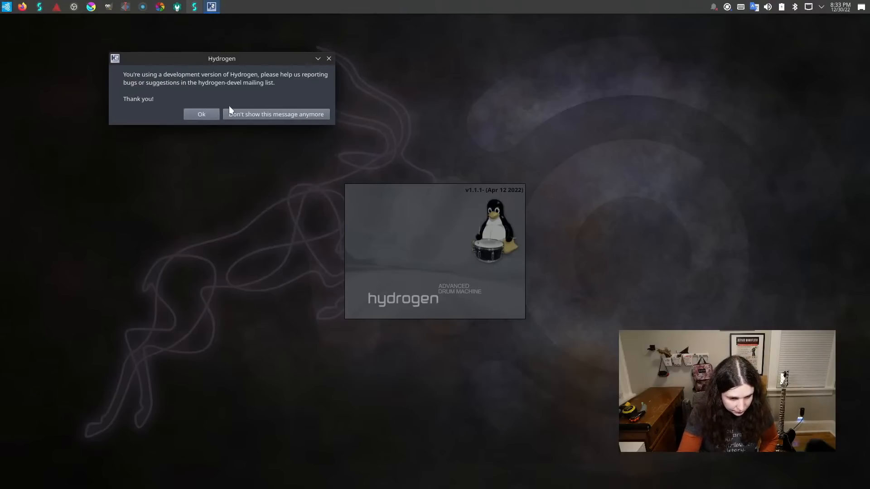
left_click(201, 114)
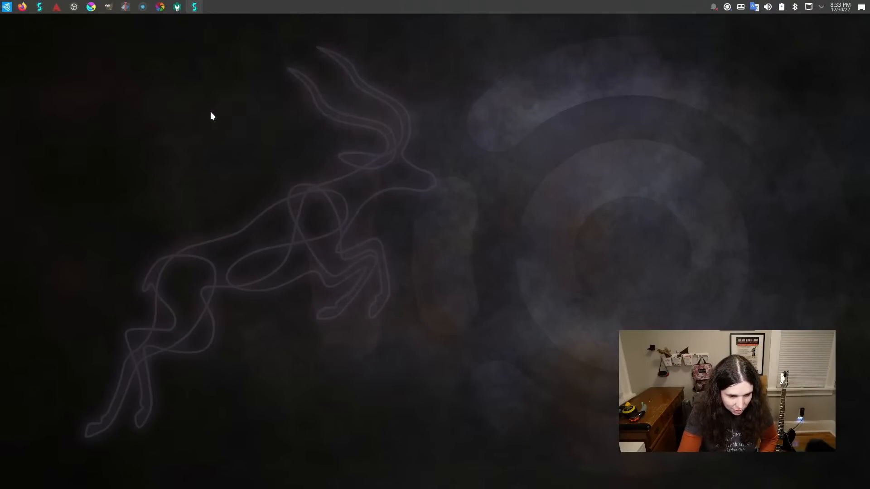
left_click_drag(248, 21, 584, 71)
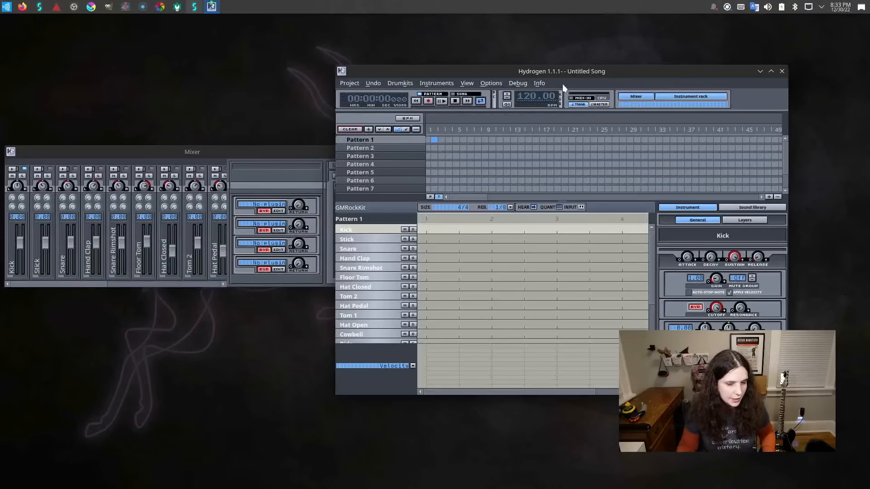
Check the system's audio volume devices and place a Kick note on the first beat of Pattern 1.
left_click(769, 7)
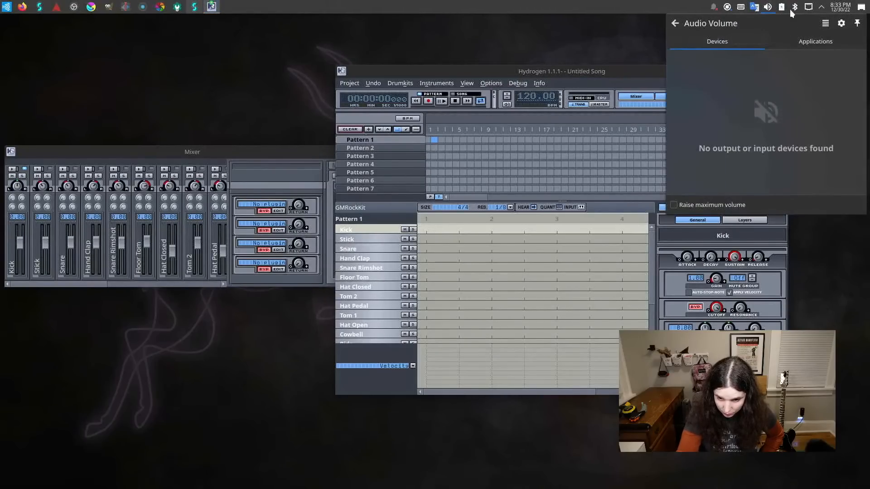
left_click(770, 7)
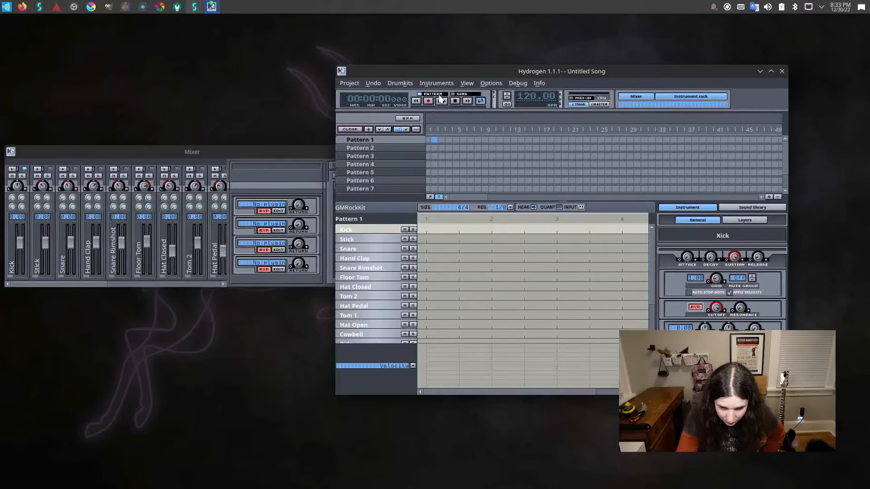
left_click(426, 229)
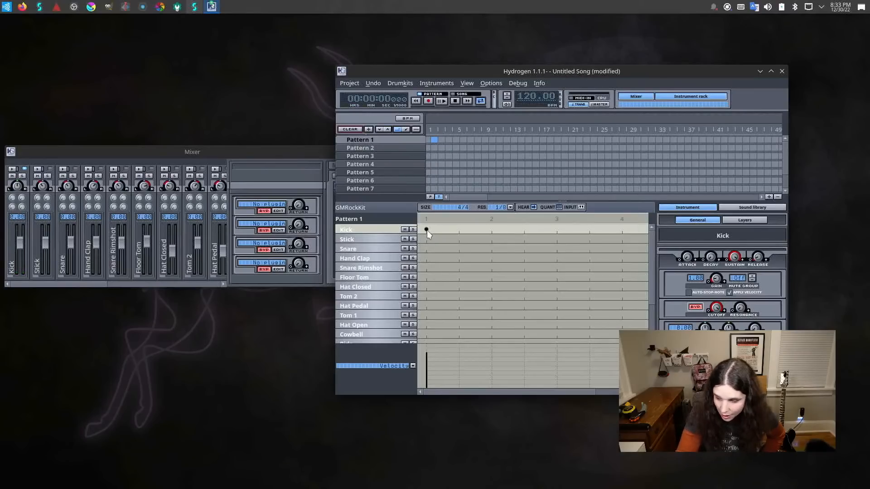
left_click(427, 230)
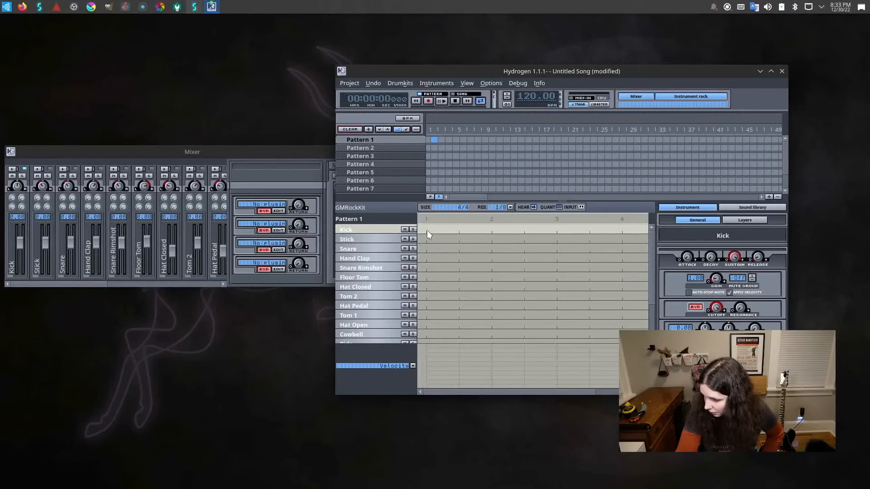
left_click(427, 230)
left_click(427, 230)
left_click(427, 230)
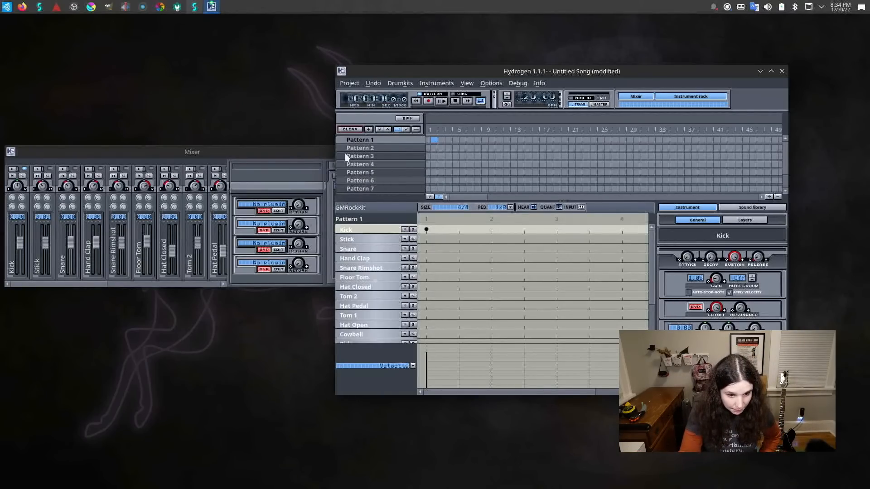
Bring Studio Controls back and review the Pulse bridging, extra devices, system tweaks and JACK master settings.
left_click(198, 7)
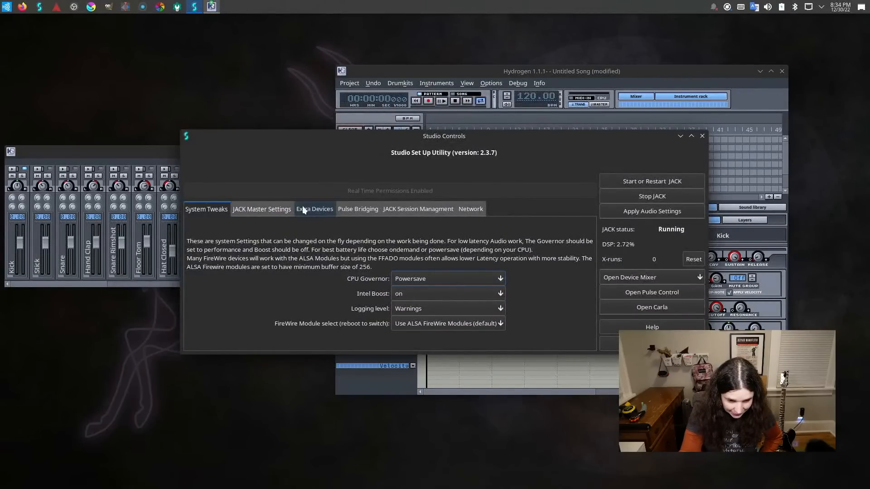
left_click(344, 210)
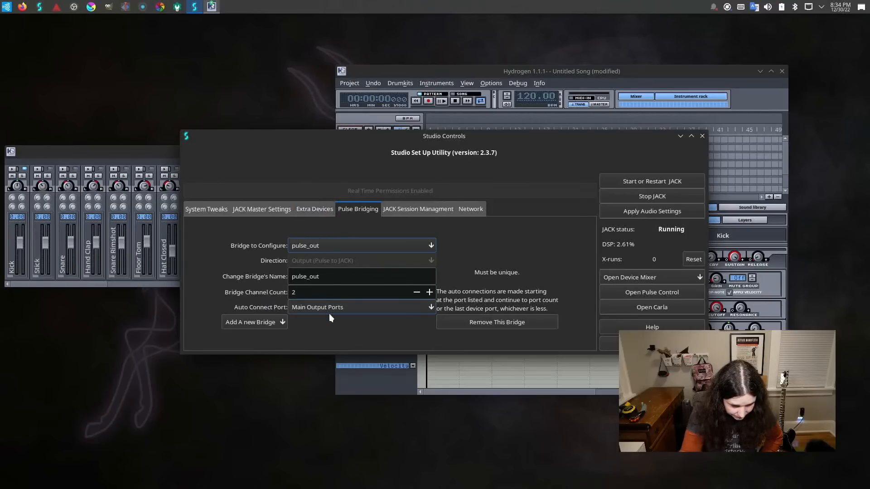
left_click(306, 208)
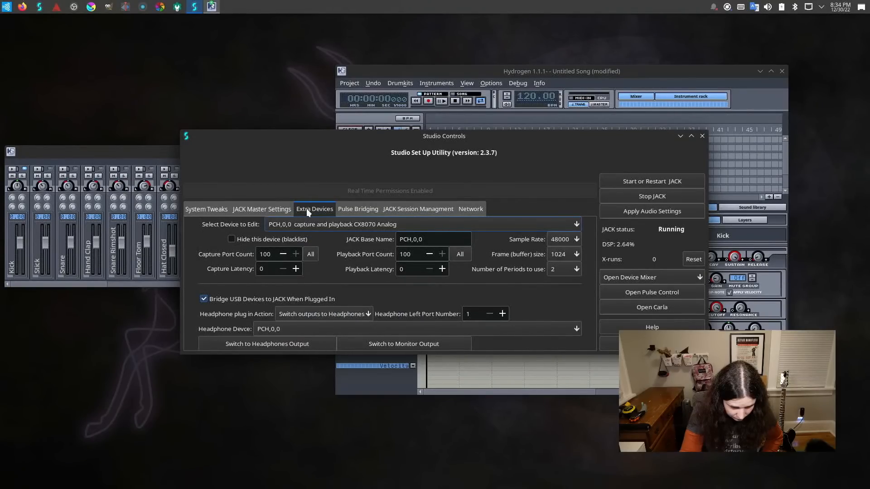
left_click(217, 209)
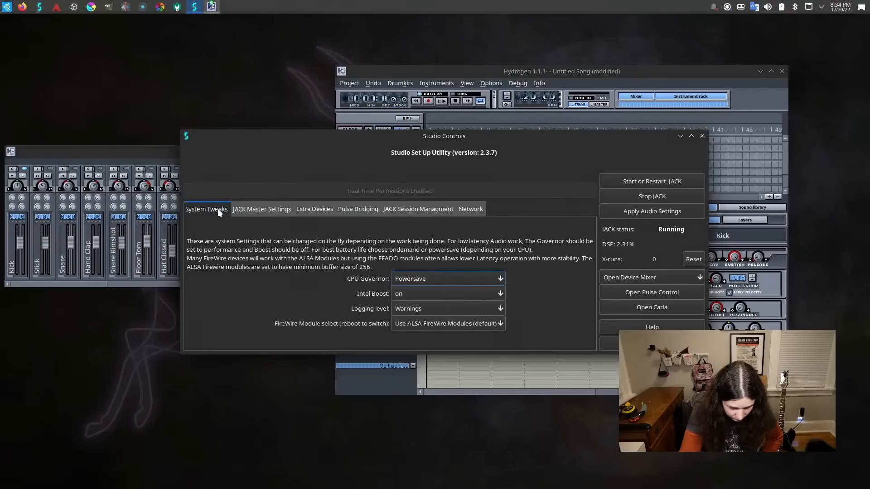
left_click(302, 210)
left_click(278, 210)
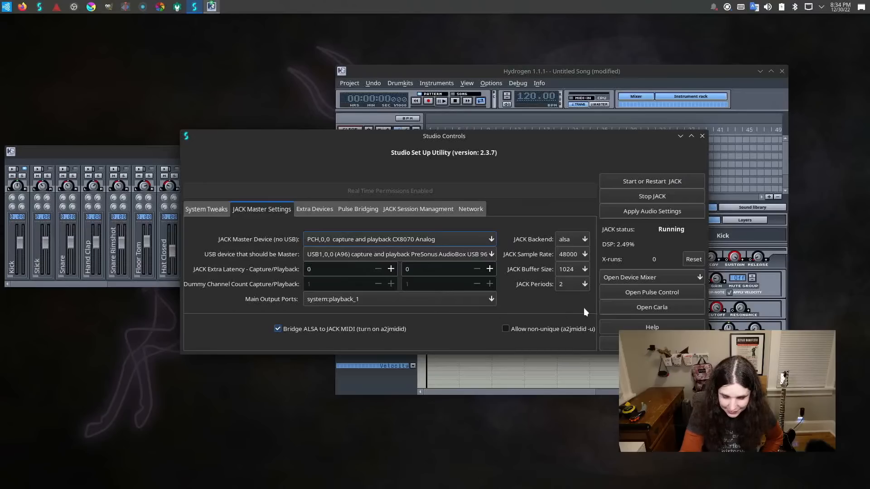
Launch Carla from Studio Controls to look at its rack, and quit it.
left_click(628, 308)
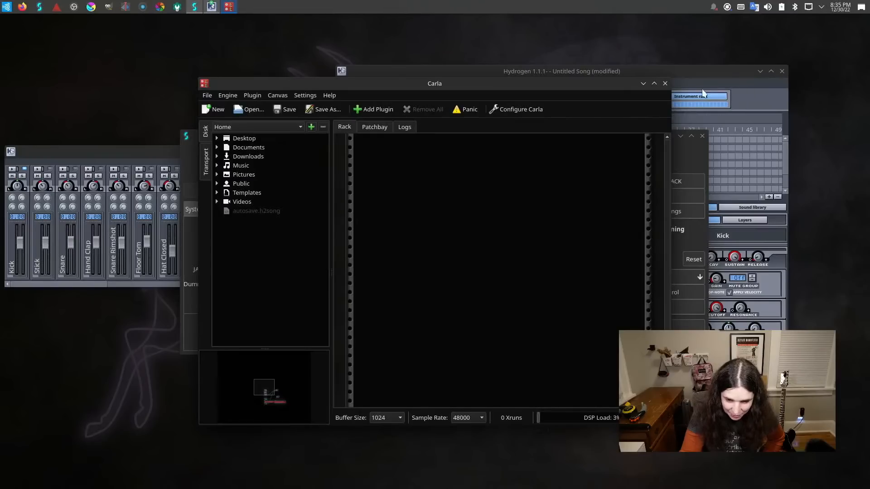
left_click(665, 84)
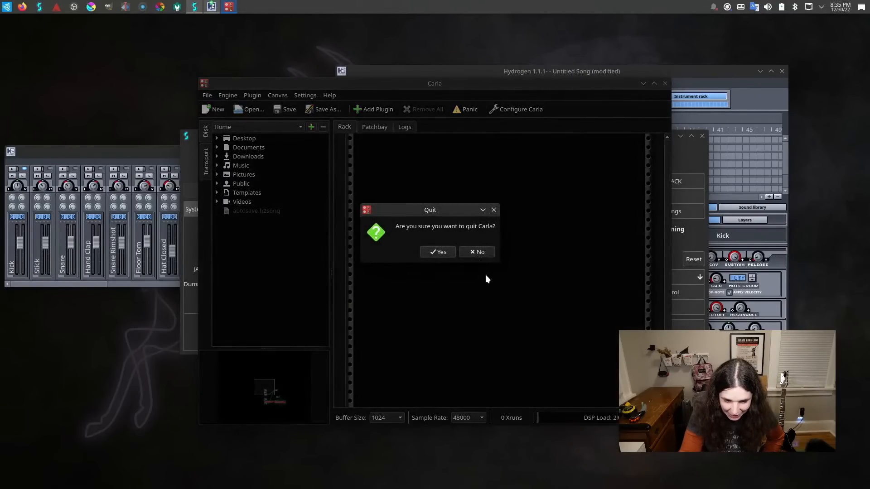
left_click(432, 250)
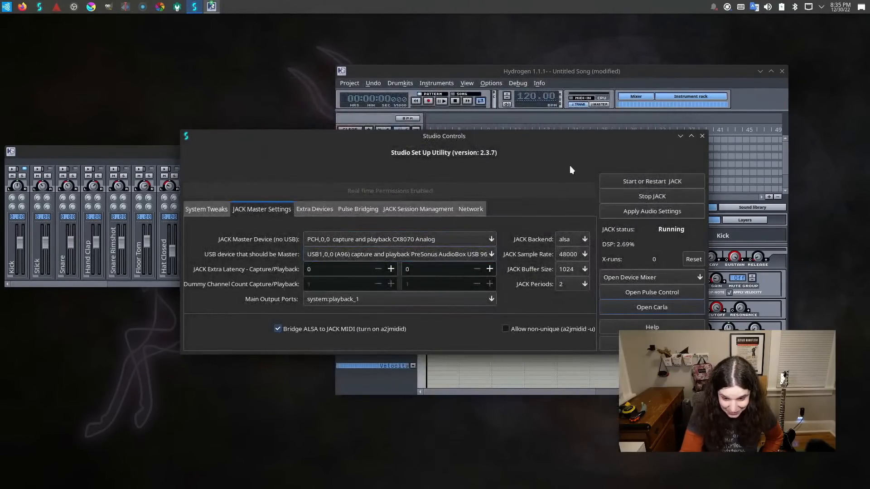
Review the JACK session management and Pulse bridging settings, and switch the extra devices to monitor output.
left_click(431, 208)
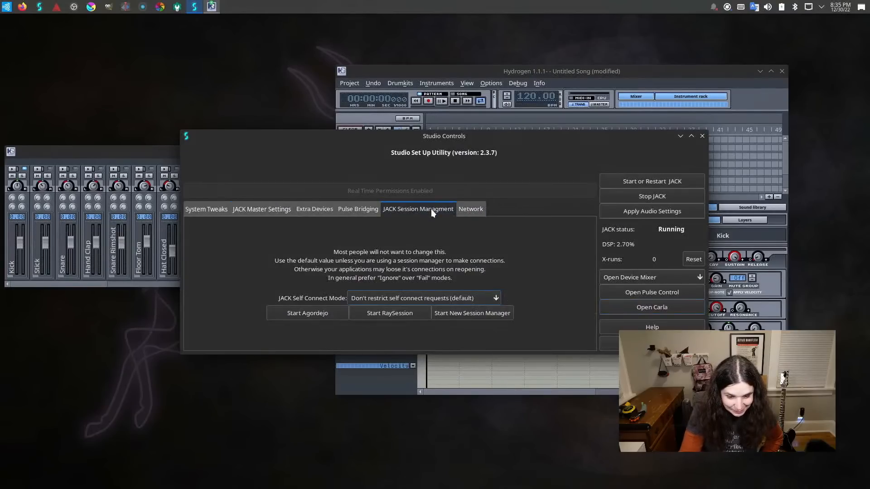
left_click(356, 212)
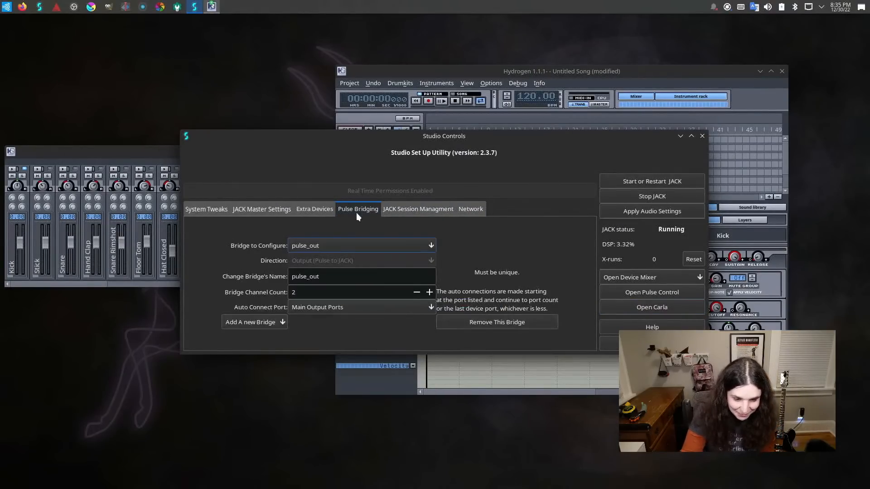
left_click(325, 211)
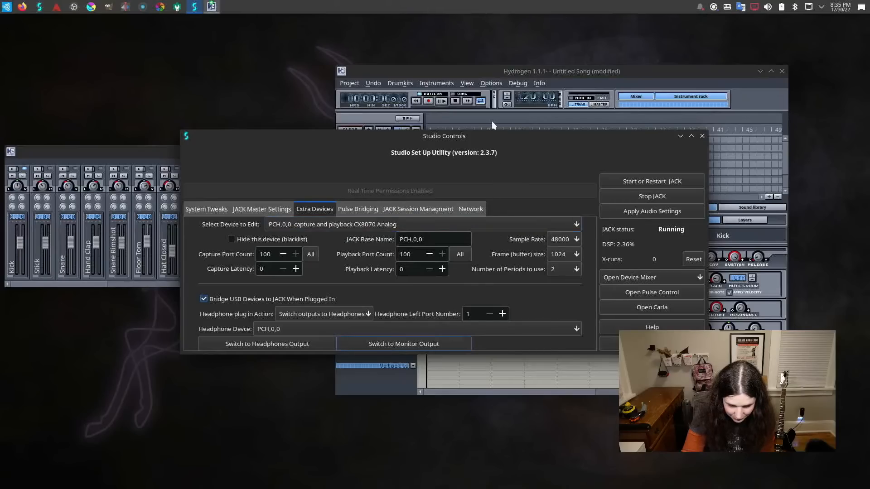
Return to Hydrogen and test the sound by repeatedly removing and re-adding the Kick note on the first beat of Pattern 1.
left_click(490, 72)
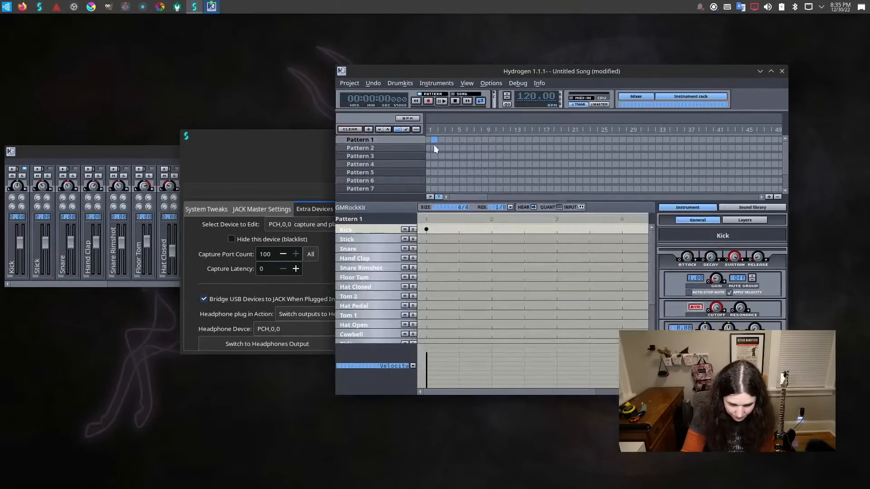
left_click(427, 230)
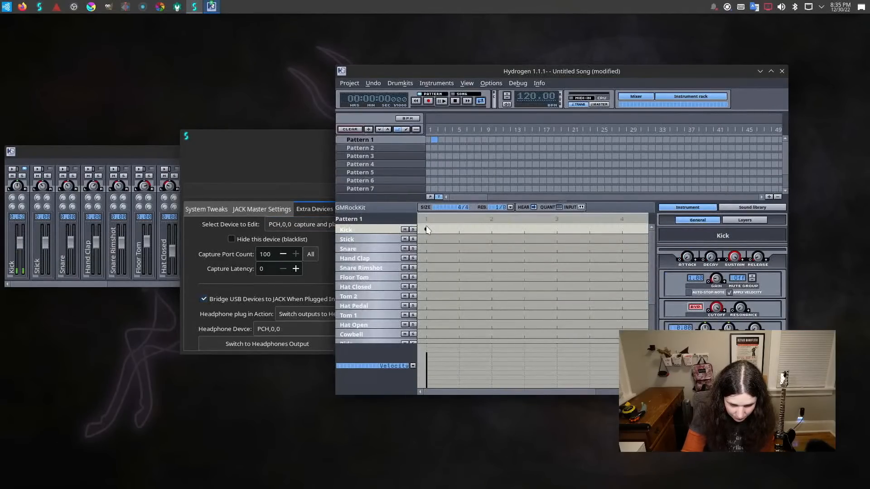
left_click(426, 230)
left_click(427, 230)
left_click(426, 230)
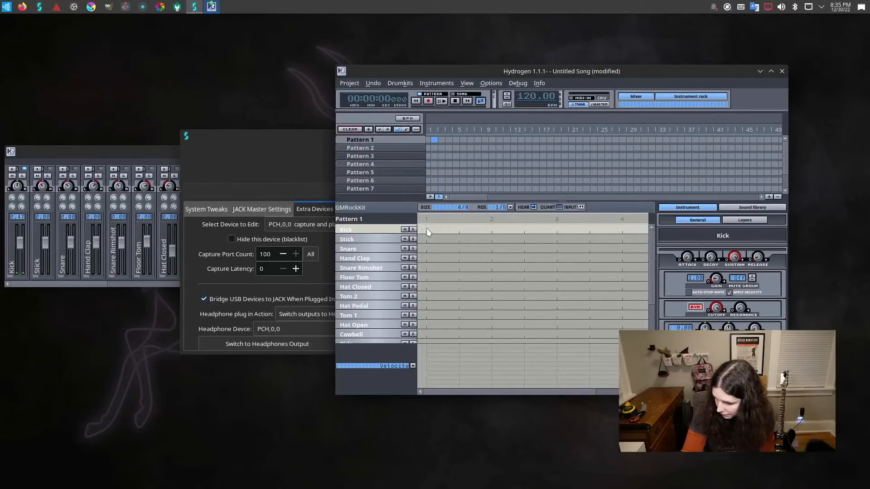
left_click(427, 230)
left_click(426, 230)
left_click(427, 230)
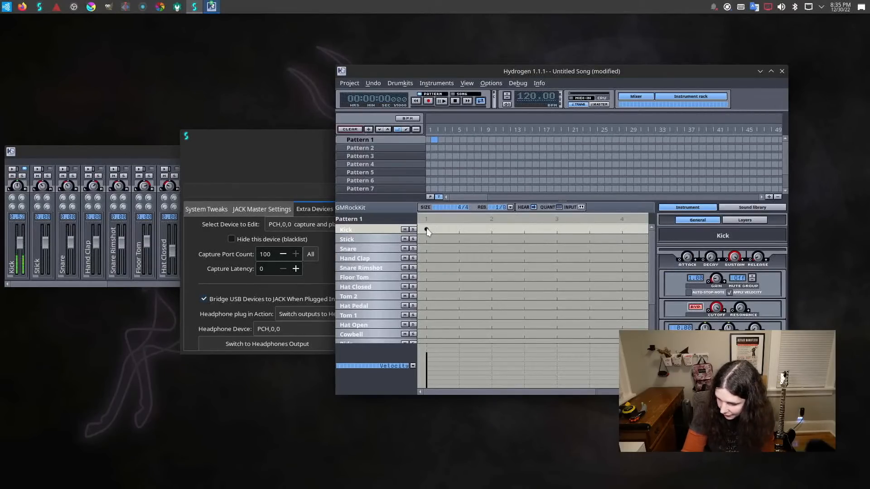
left_click(426, 230)
left_click(426, 230)
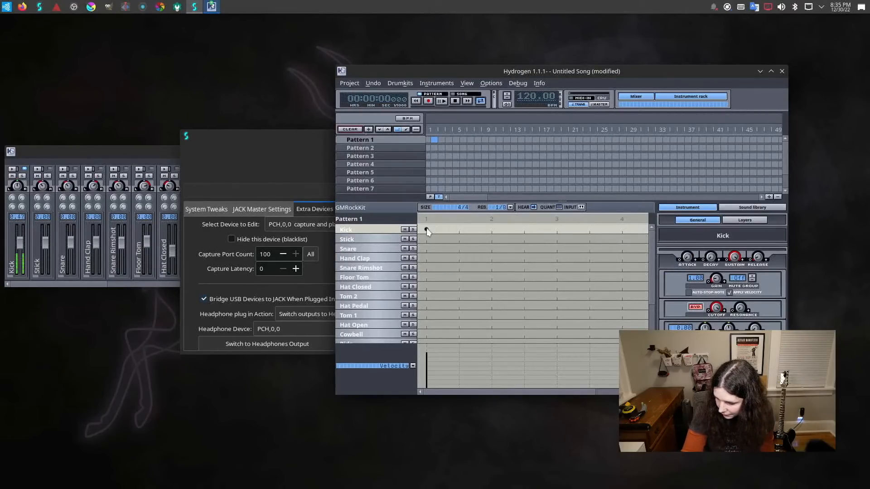
left_click(458, 230)
left_click(458, 231)
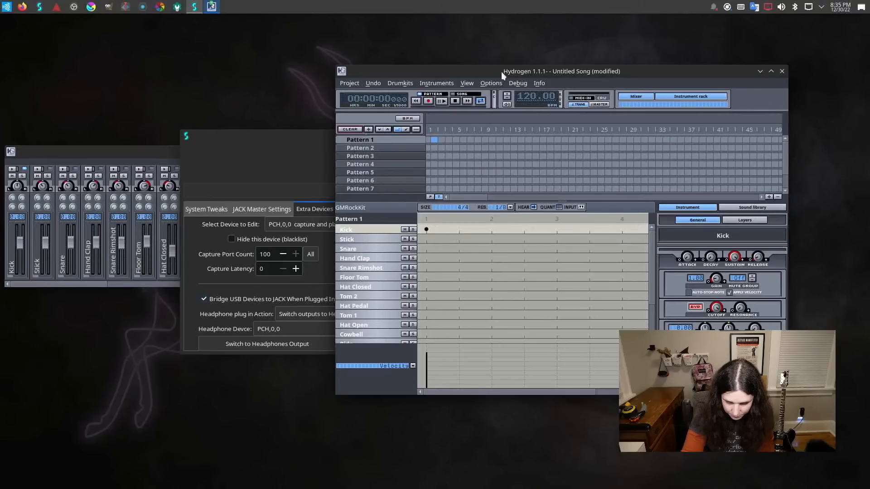
Set Hydrogen's audio system to JACK in the preferences, apply it and restart the output.
left_click(498, 84)
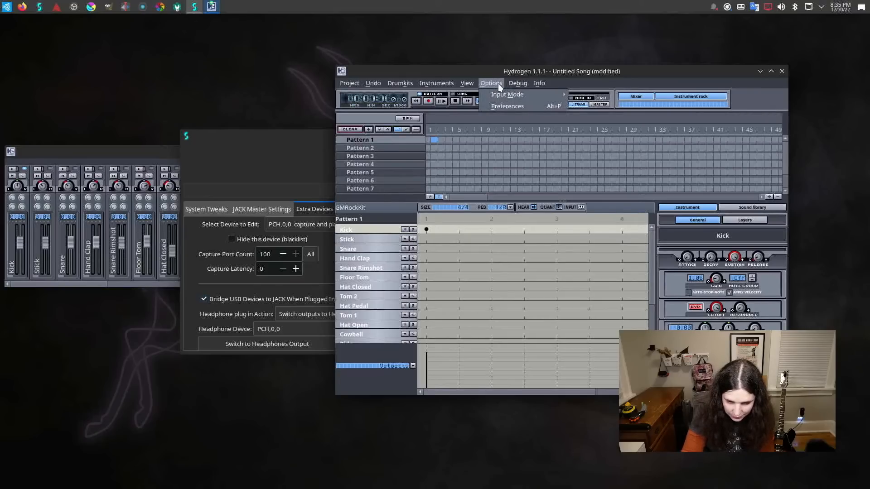
left_click(502, 105)
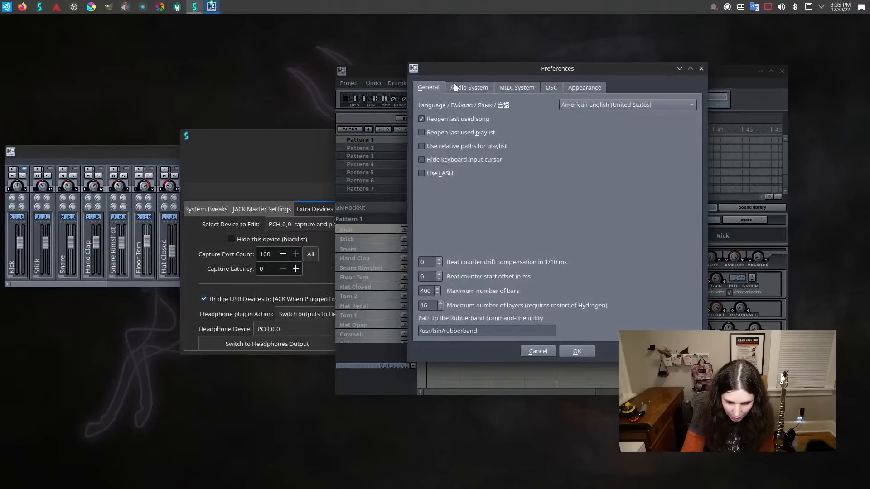
left_click(456, 88)
left_click(516, 105)
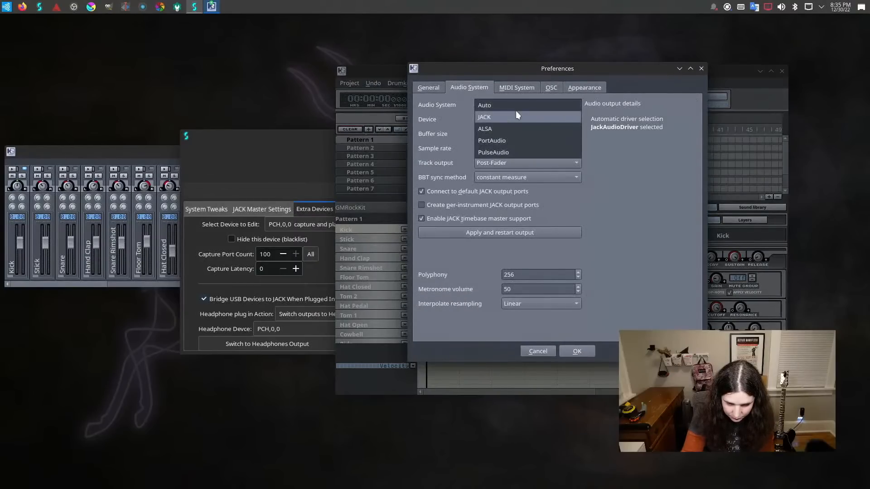
left_click(516, 111)
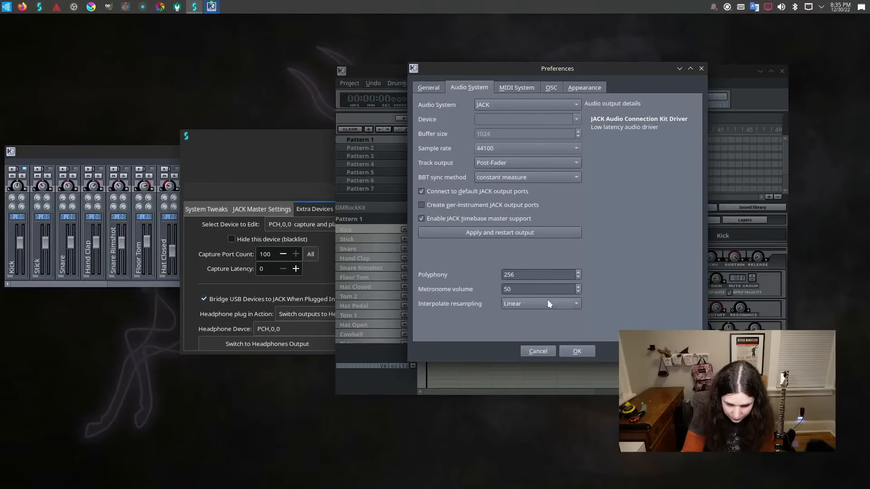
left_click(533, 238)
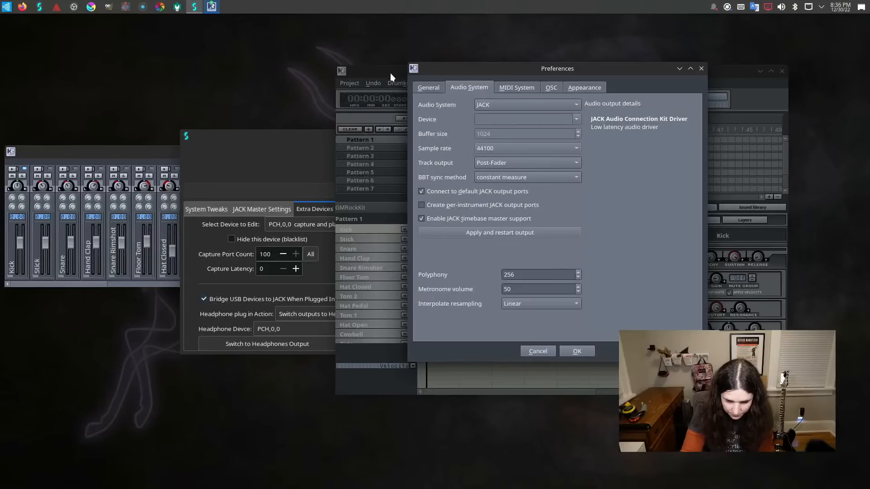
left_click(463, 235)
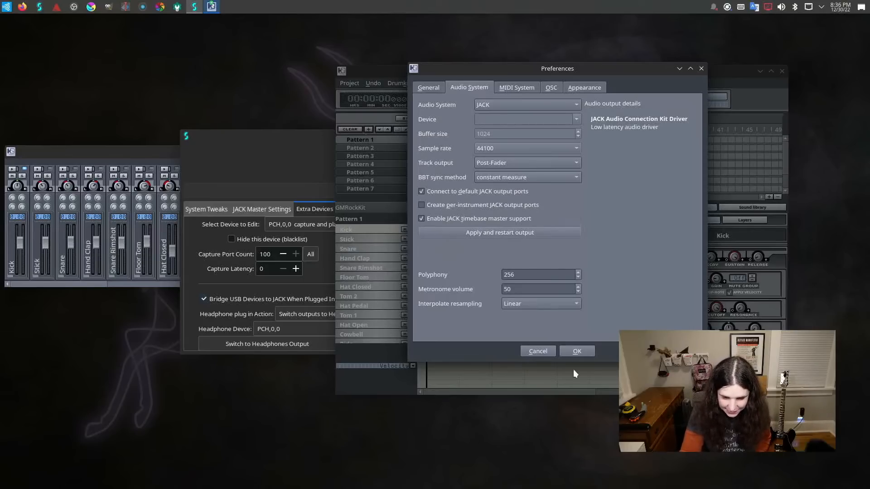
left_click(570, 352)
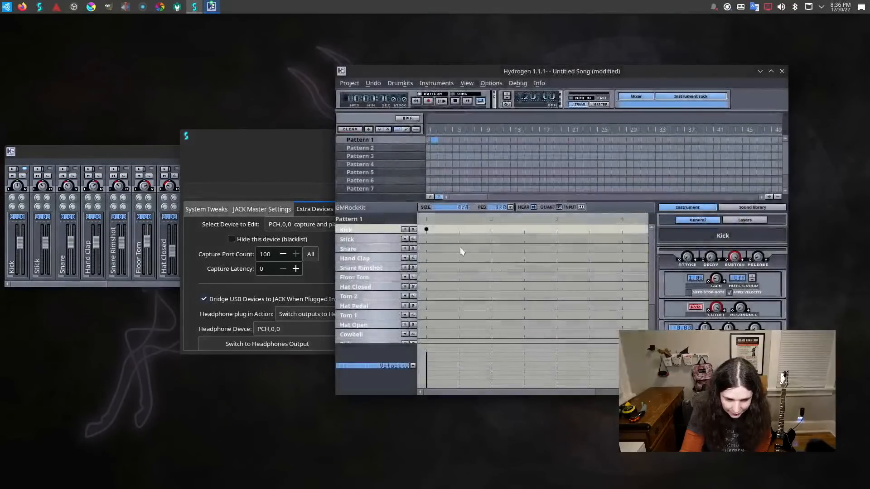
Test the output with the JACK driver by toggling the first-beat Kick note off and on several times.
left_click(426, 230)
left_click(426, 230)
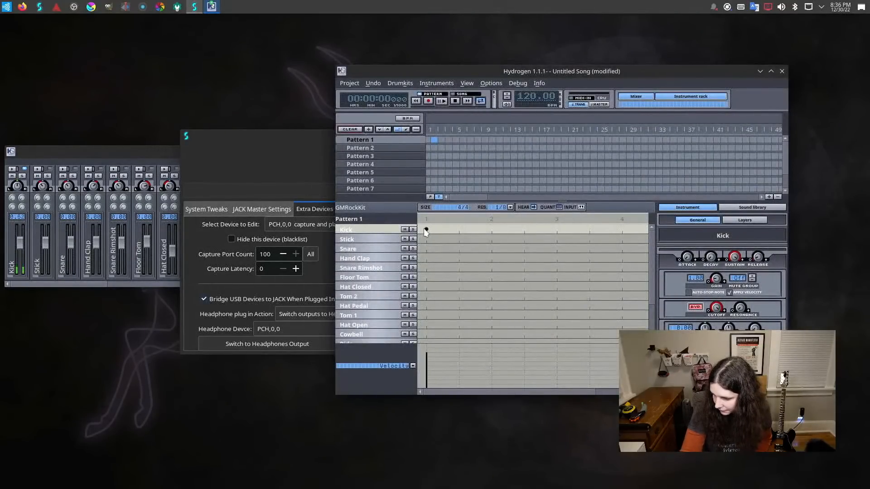
left_click(426, 230)
left_click(426, 230)
left_click(426, 230)
left_click(427, 230)
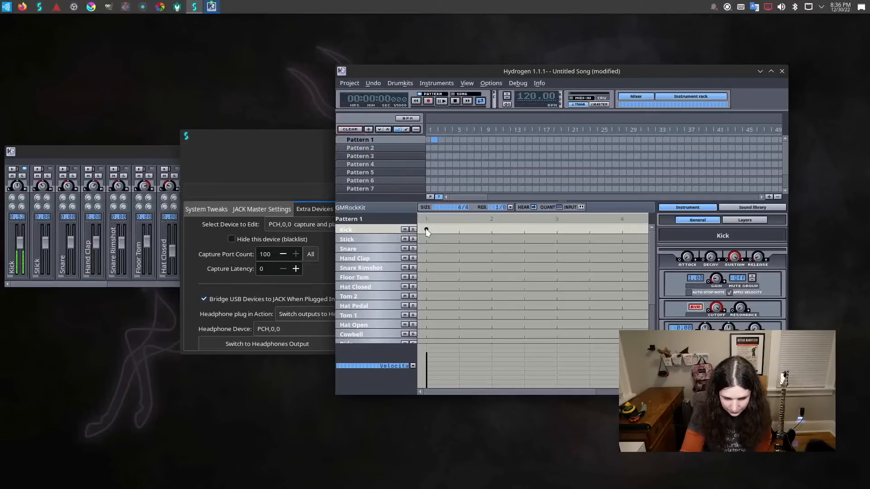
left_click(429, 82)
left_click(488, 82)
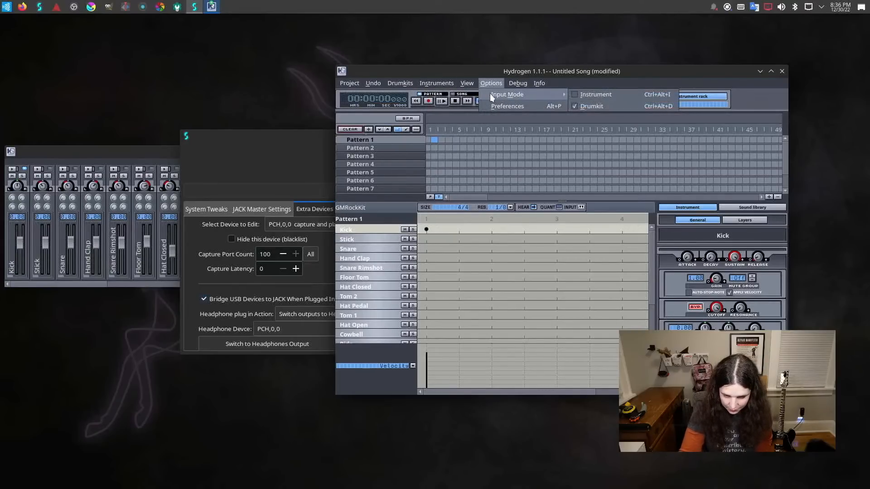
mouse_move(508, 80)
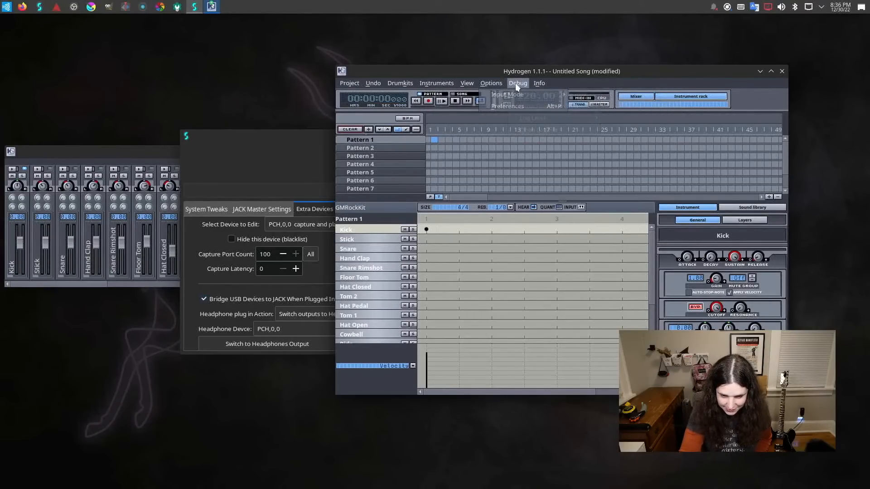
mouse_move(469, 84)
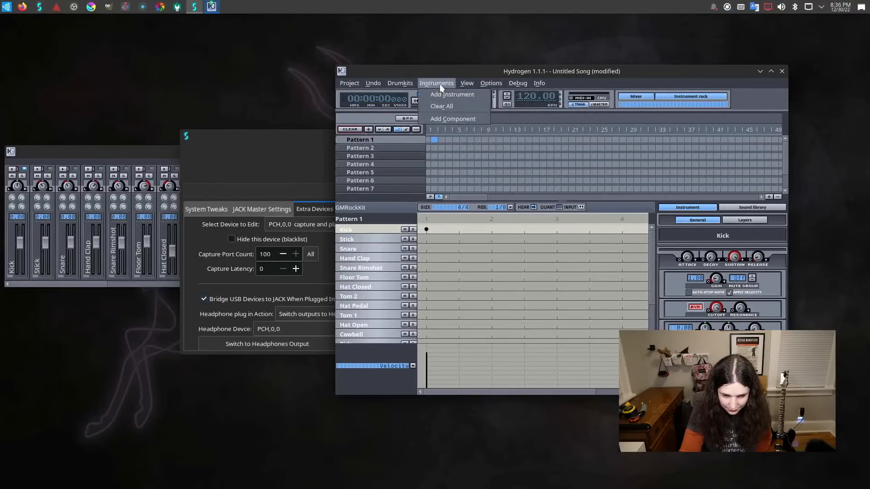
mouse_move(401, 85)
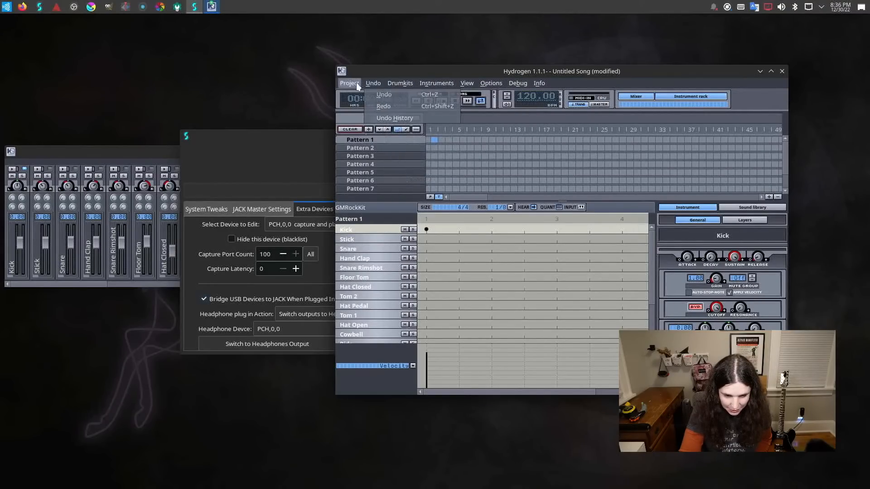
mouse_move(356, 83)
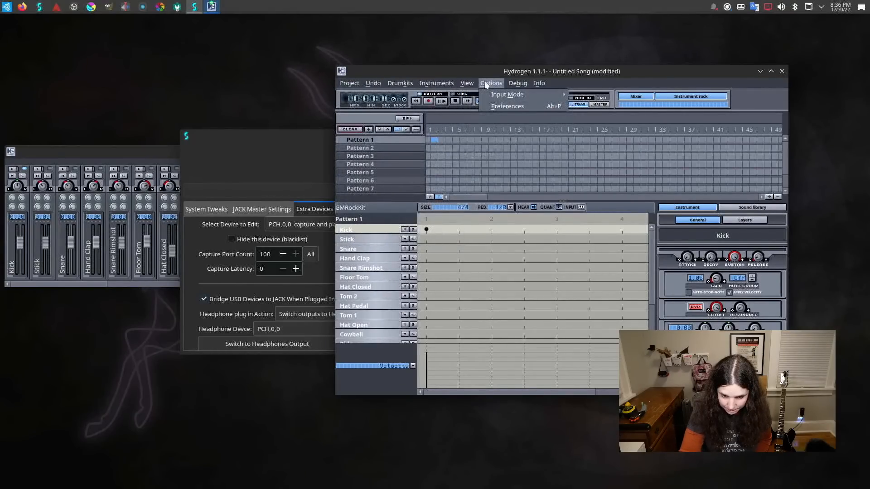
Change Hydrogen's audio system to PulseAudio in the preferences and accept the setting.
left_click(494, 105)
left_click(460, 86)
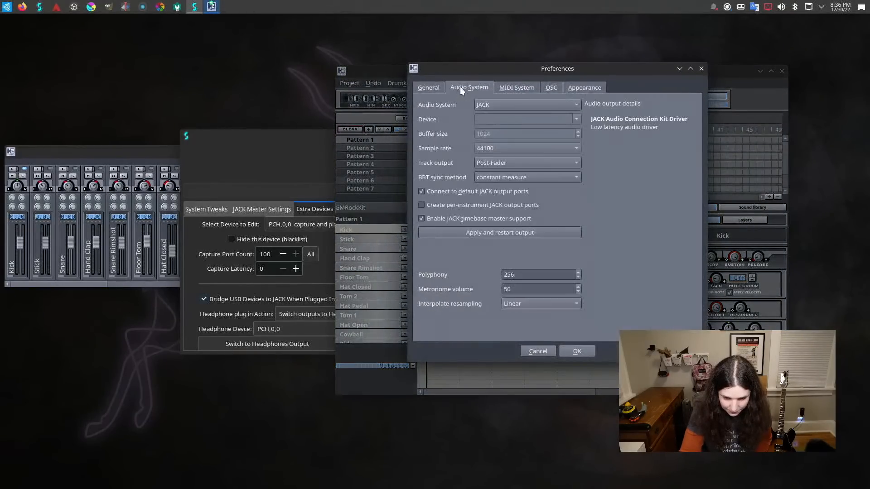
left_click(527, 105)
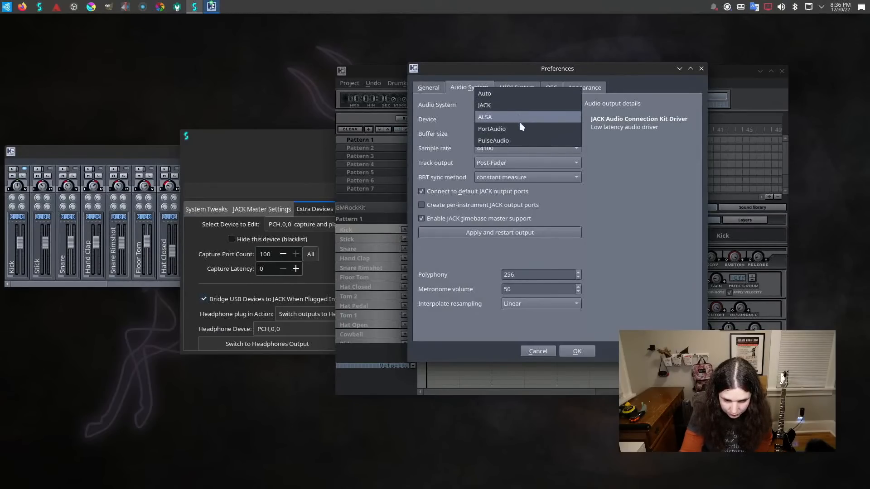
left_click(520, 140)
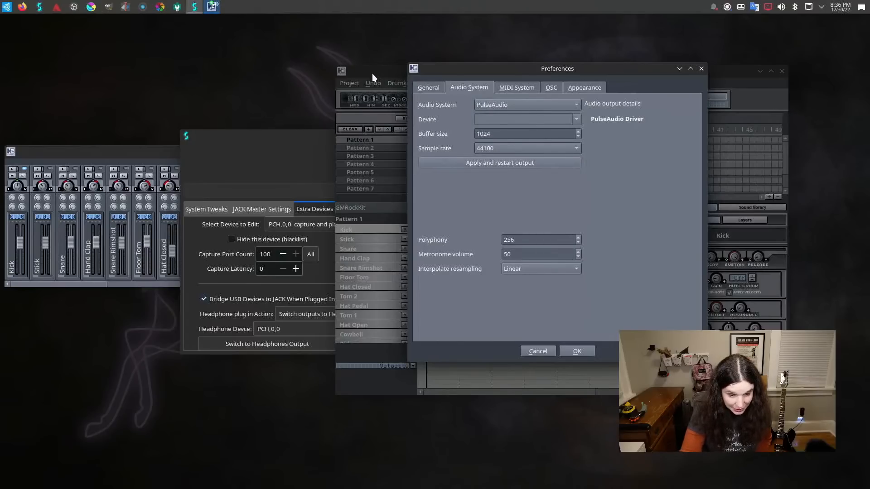
left_click(593, 351)
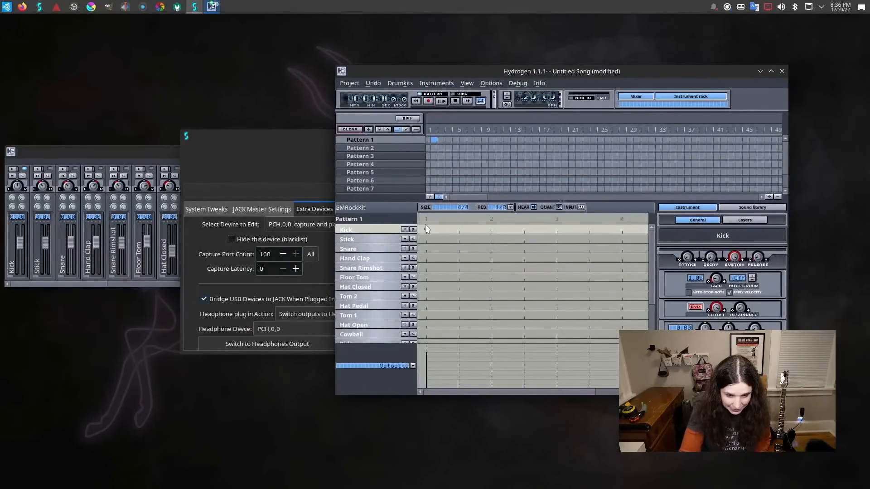
Test the PulseAudio output by adding, removing and re-adding the Kick note on the first beat of Pattern 1.
left_click(426, 229)
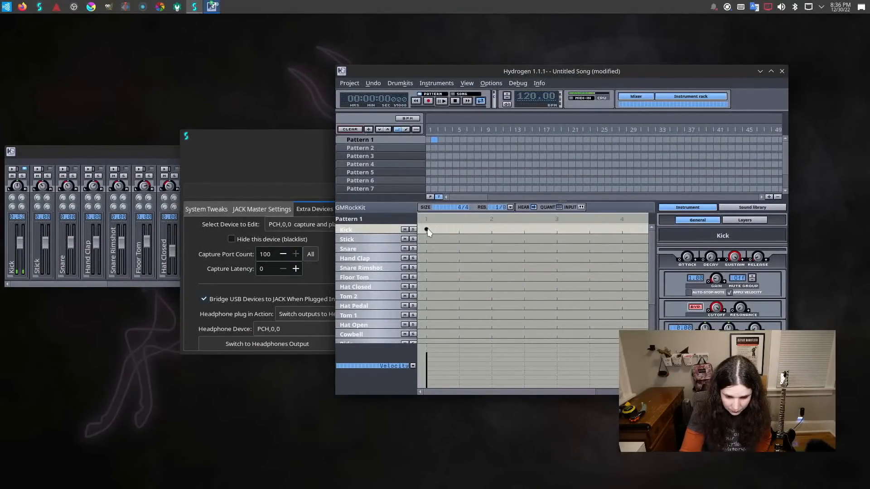
left_click(427, 229)
left_click(428, 229)
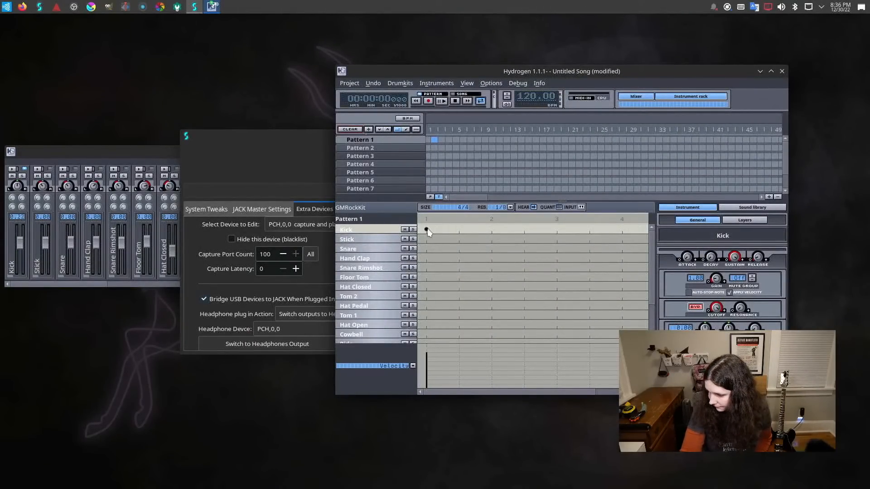
Test the sound further by repeatedly adding and removing a Kick note halfway between beats 1 and 2.
left_click(458, 230)
left_click(458, 230)
left_click(459, 230)
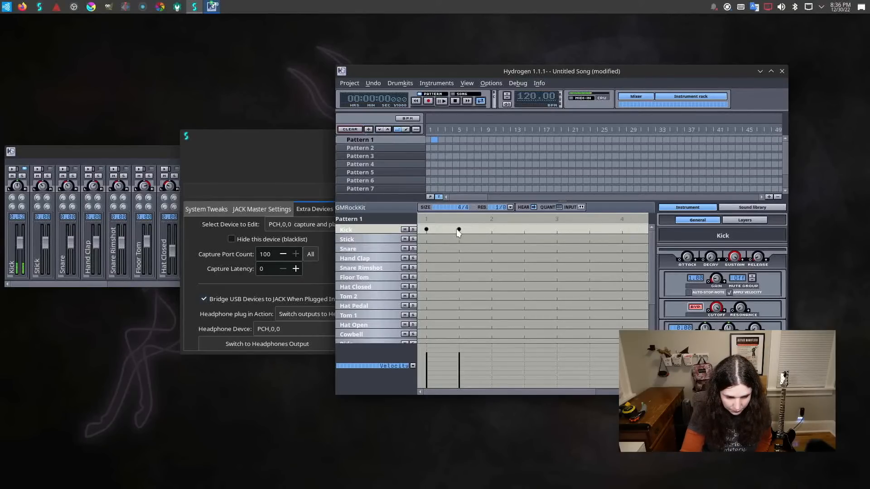
left_click(459, 230)
left_click(459, 230)
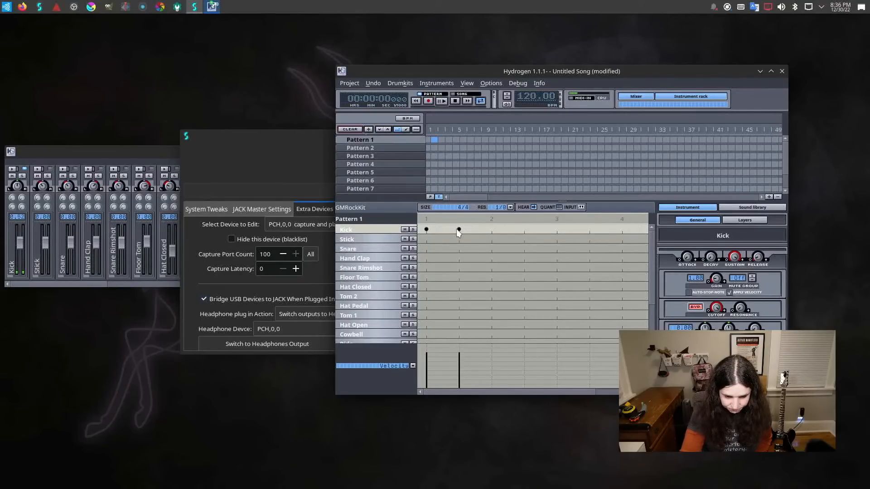
left_click(458, 229)
left_click(458, 230)
left_click(458, 229)
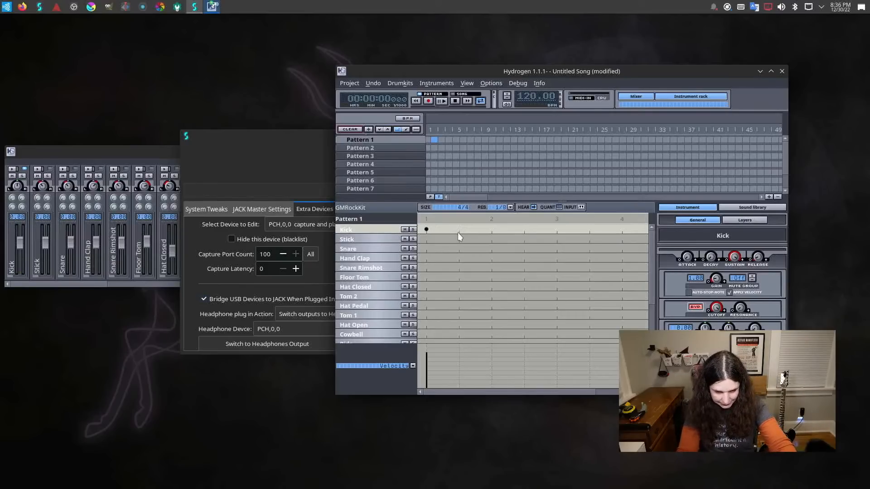
left_click(458, 233)
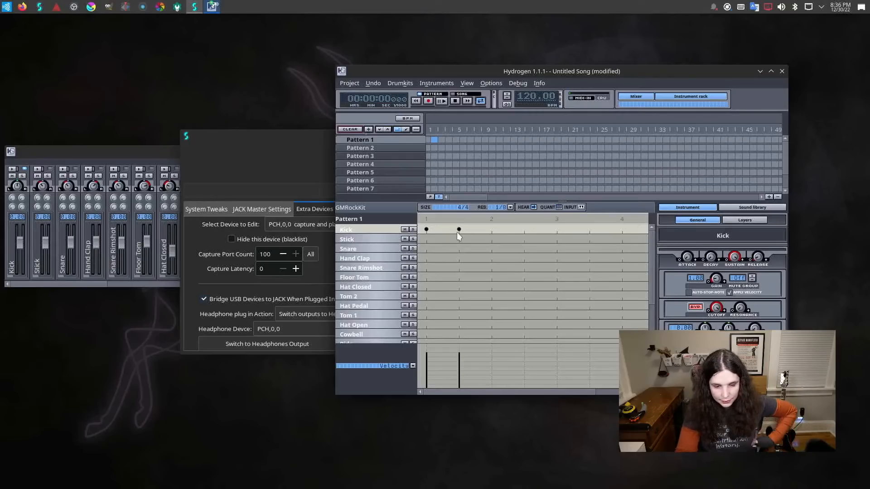
left_click(469, 232)
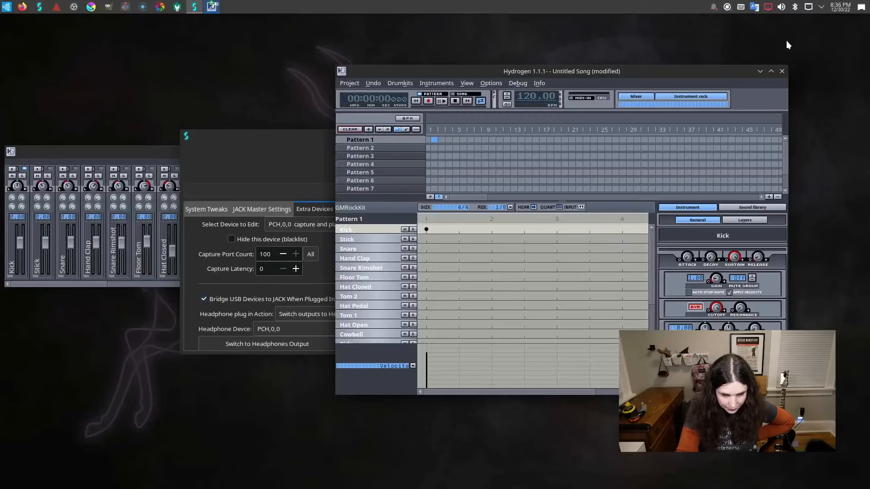
Check the system's audio volume devices and the general Audio Volume settings, closing the settings without changes.
left_click(782, 6)
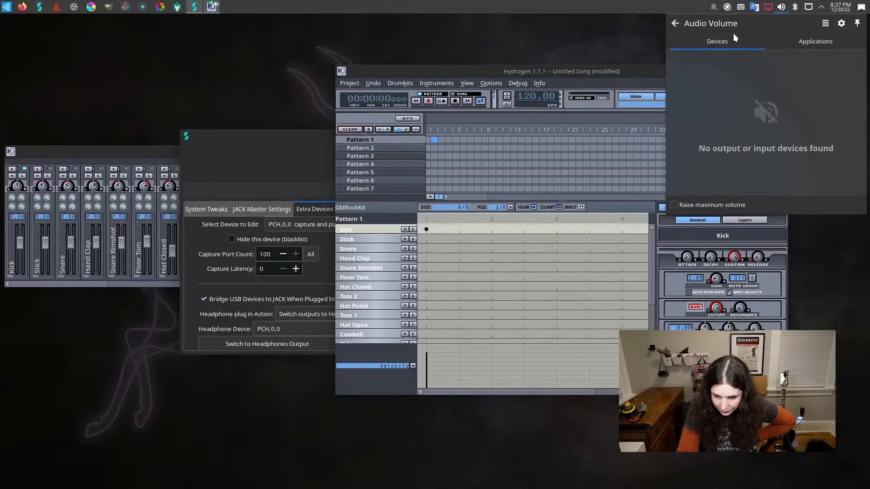
left_click(840, 24)
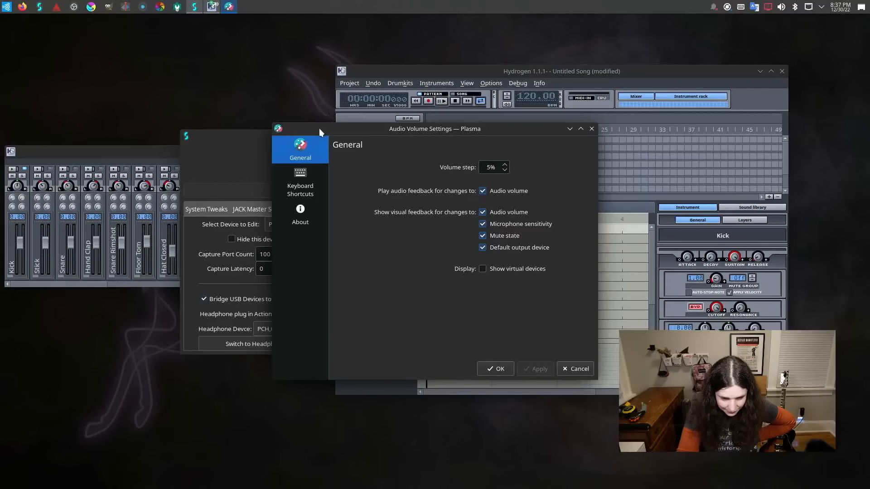
left_click(591, 129)
Switch to the JACK Master Settings in Studio Controls and try to stop JACK.
left_click(277, 136)
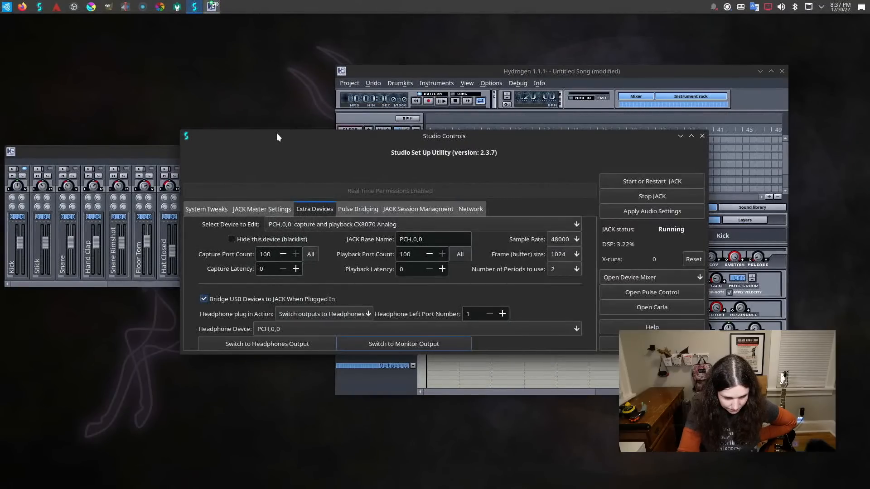
left_click(240, 208)
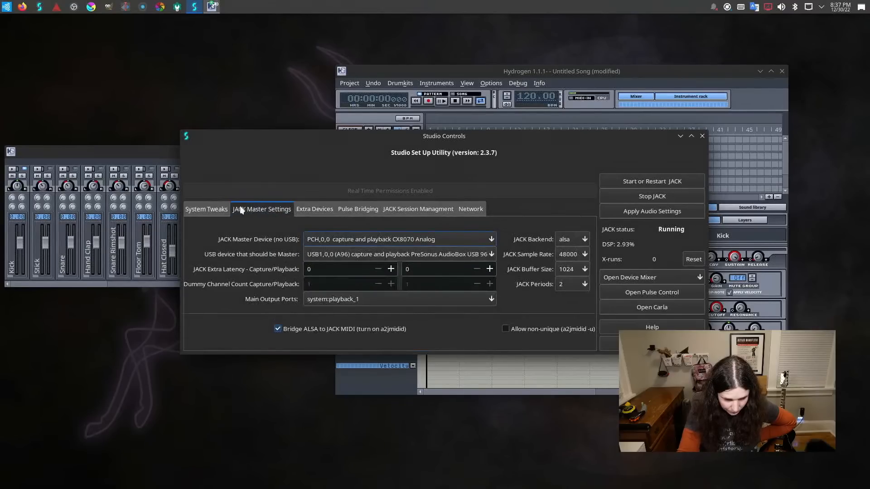
left_click(640, 197)
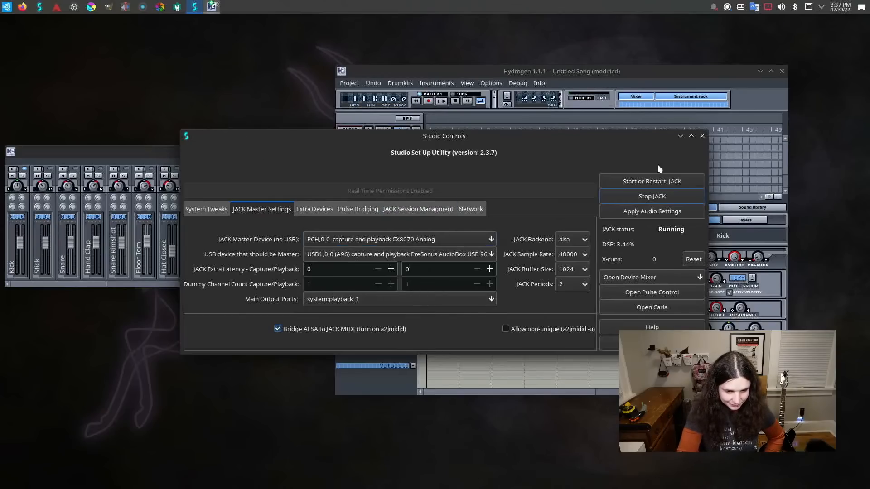
left_click(650, 200)
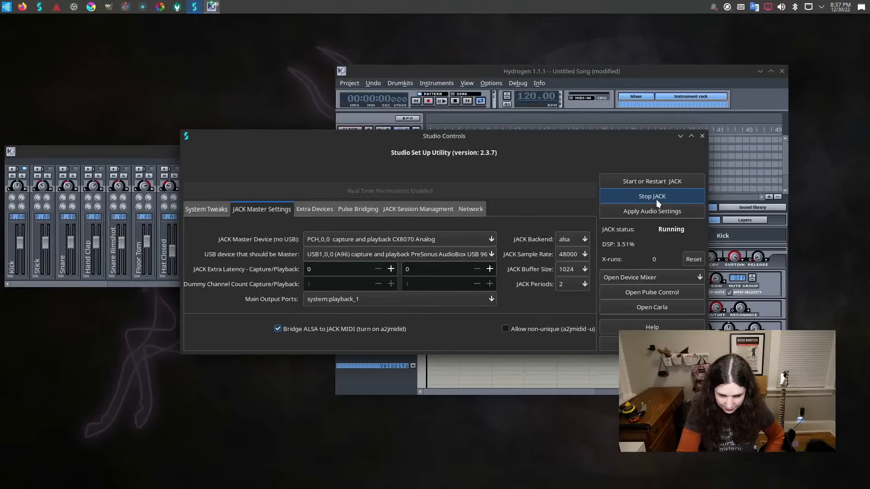
left_click(650, 198)
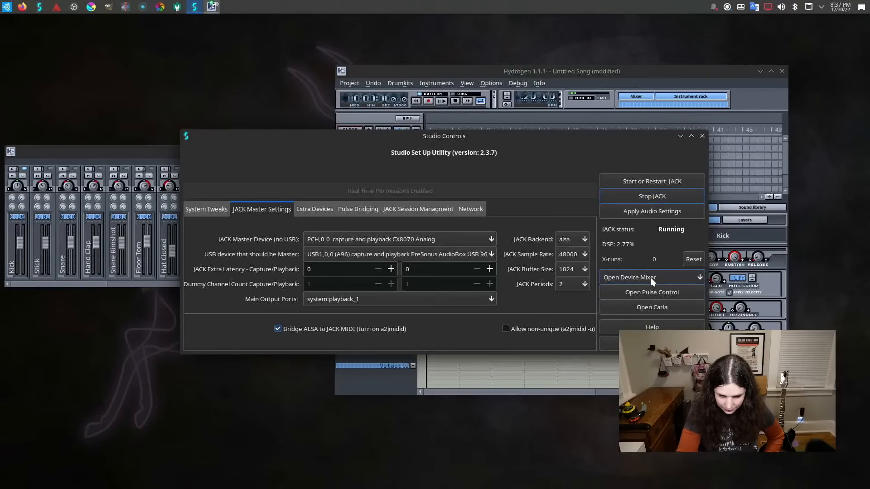
Open Pulse Control and inspect its playback, output devices, input devices and configuration before closing it.
left_click(649, 294)
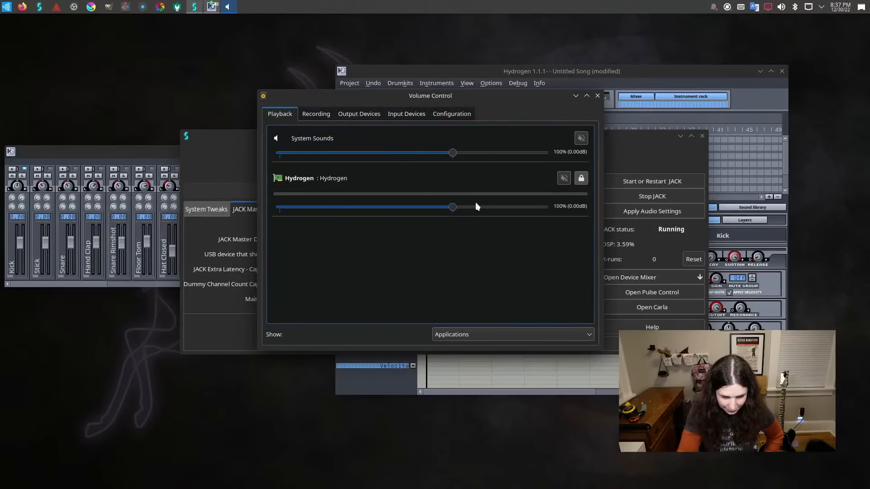
left_click(348, 114)
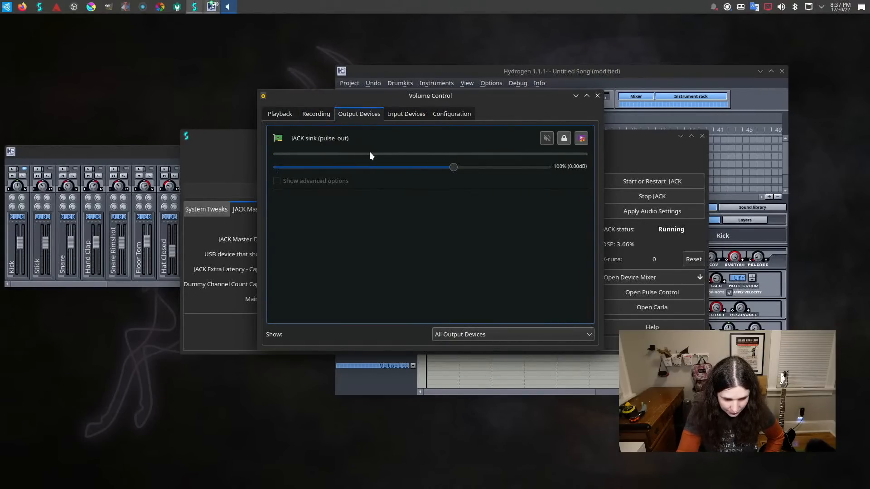
left_click(410, 115)
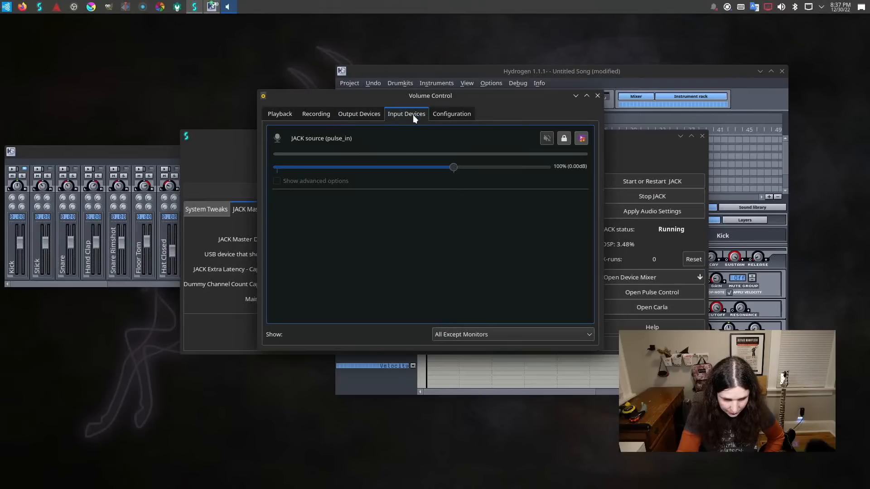
left_click(450, 114)
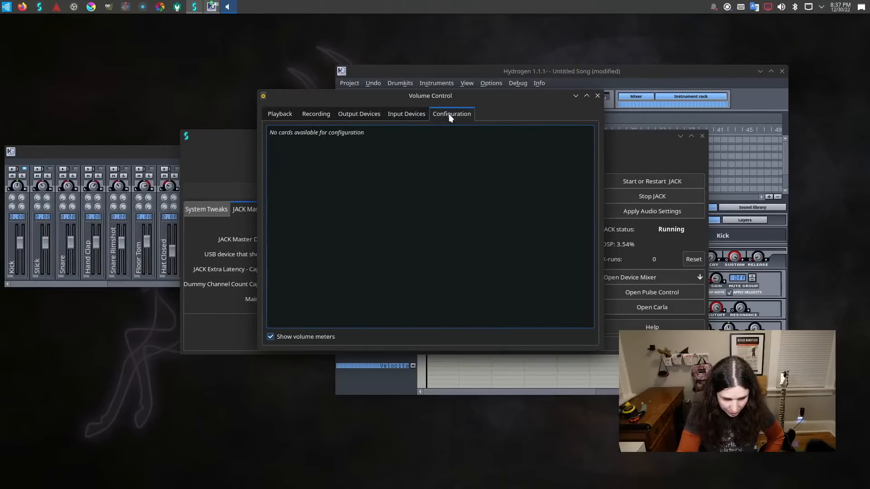
left_click(598, 96)
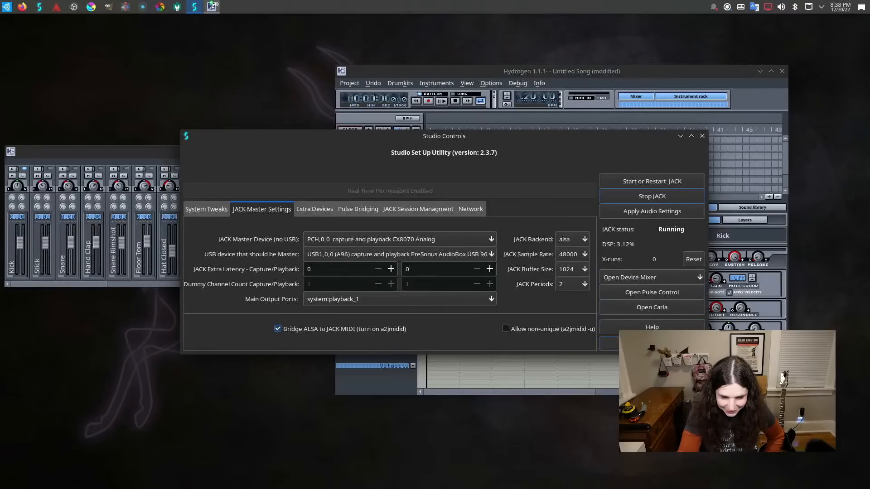
Close Studio Controls and view the per-application levels in the system's audio volume controls.
left_click(609, 343)
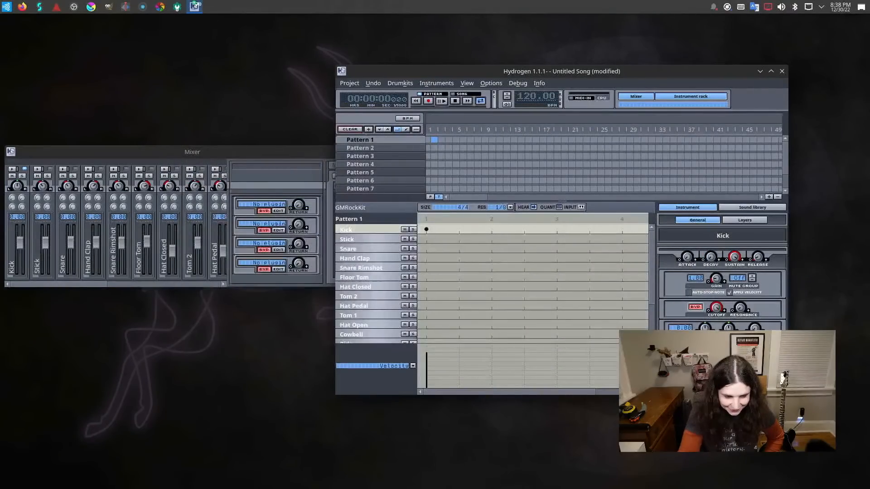
left_click(783, 6)
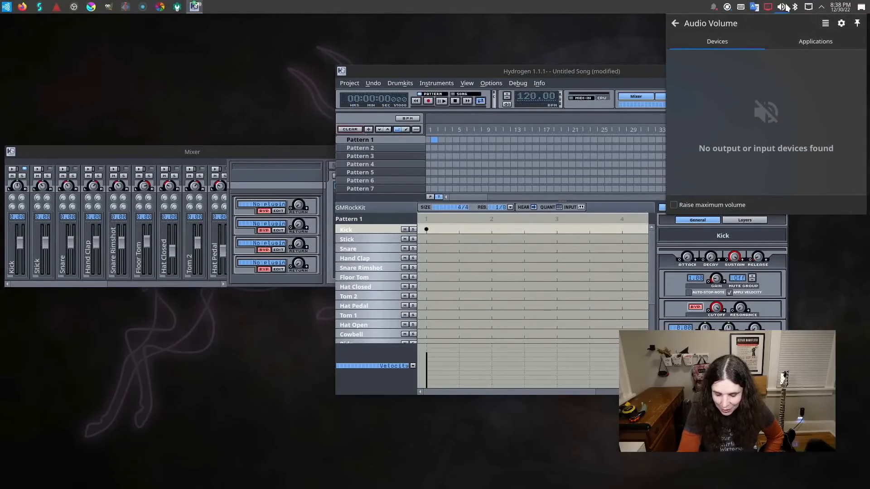
left_click(833, 38)
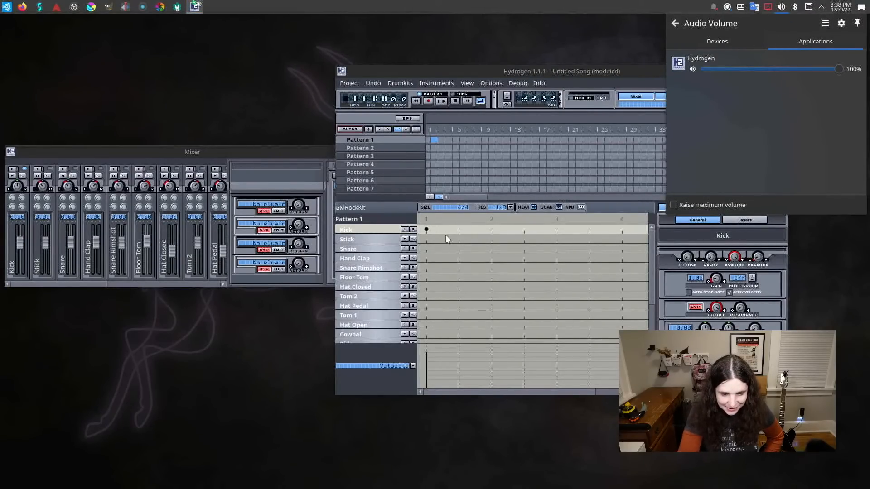
Return to Hydrogen and toggle the Kick note halfway between beats 1 and 2, leaving it in the pattern.
left_click(459, 230)
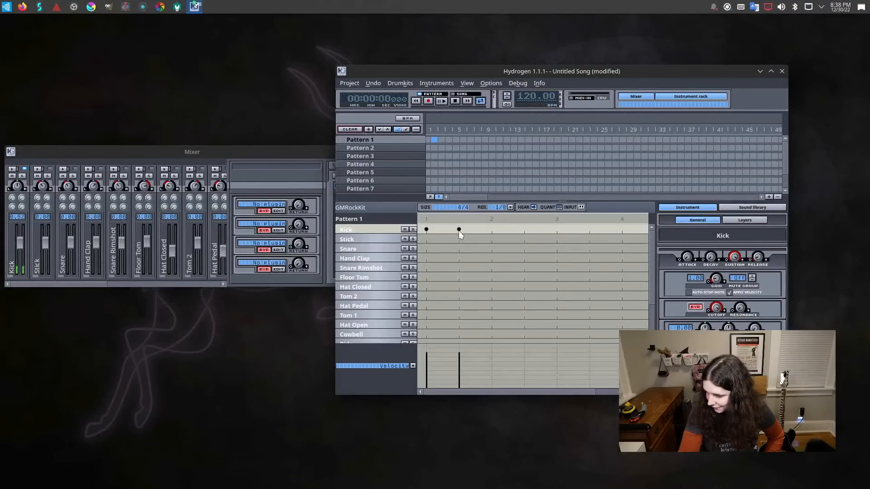
left_click(459, 230)
left_click(458, 230)
left_click(458, 230)
left_click(459, 230)
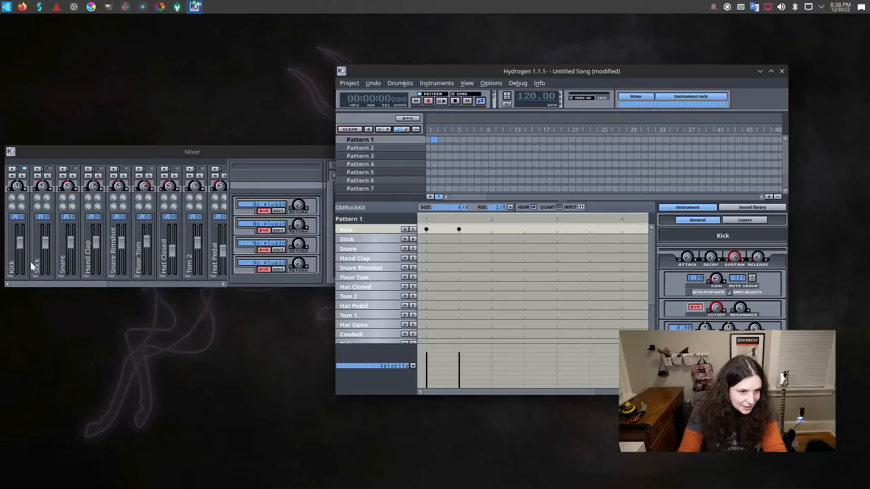
Move the Mixer window to expose its Master section and test the sound by toggling a Kick note on beat 2.
left_click_drag(68, 159, 110, 154)
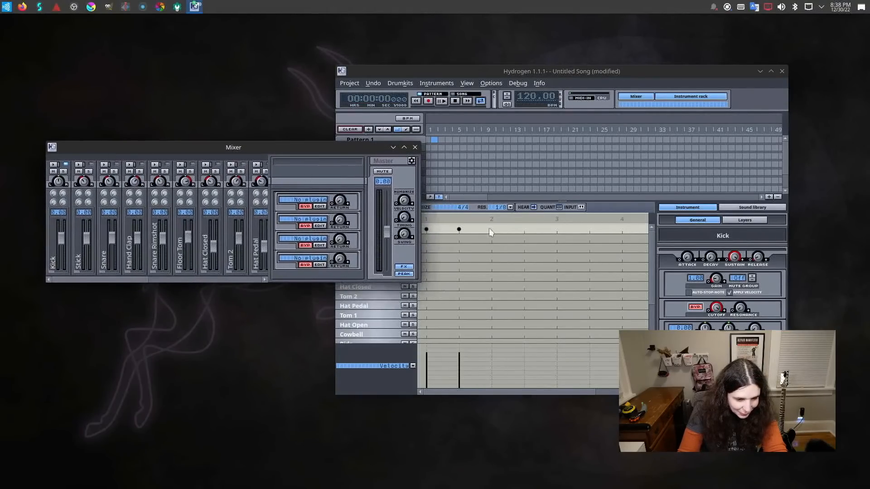
left_click(490, 232)
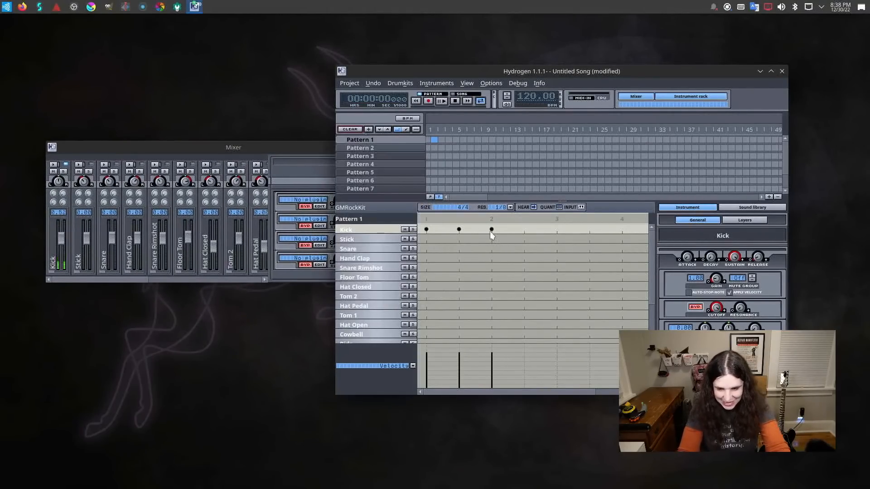
left_click(490, 231)
left_click(491, 232)
left_click(491, 232)
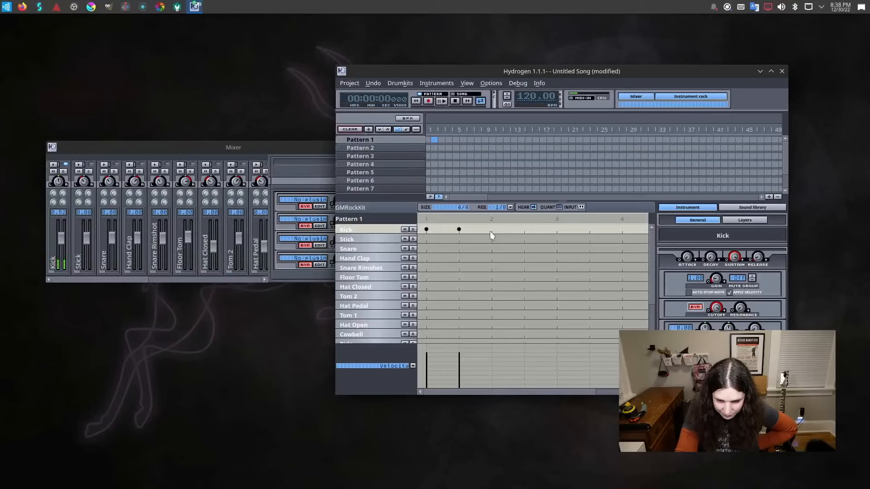
Bring up the Mixer and look through the pan law choices in its Mixer Settings, keeping the present option.
left_click(635, 96)
left_click(636, 96)
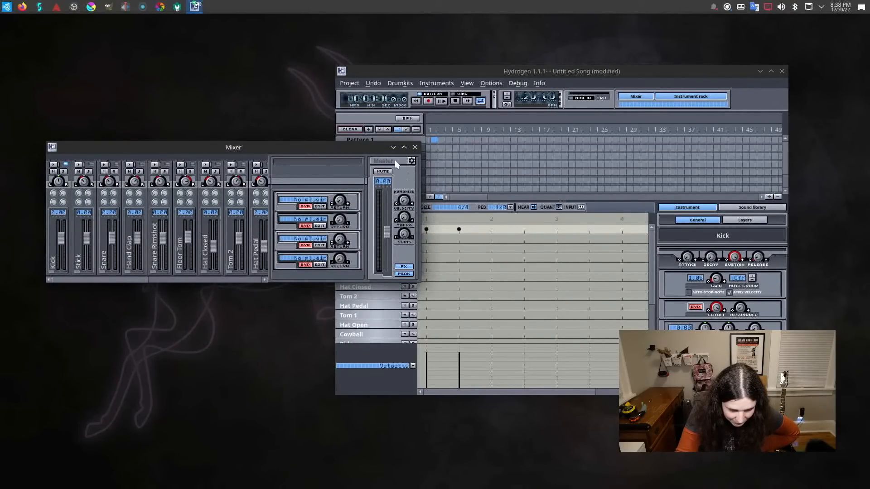
left_click(412, 160)
left_click(287, 196)
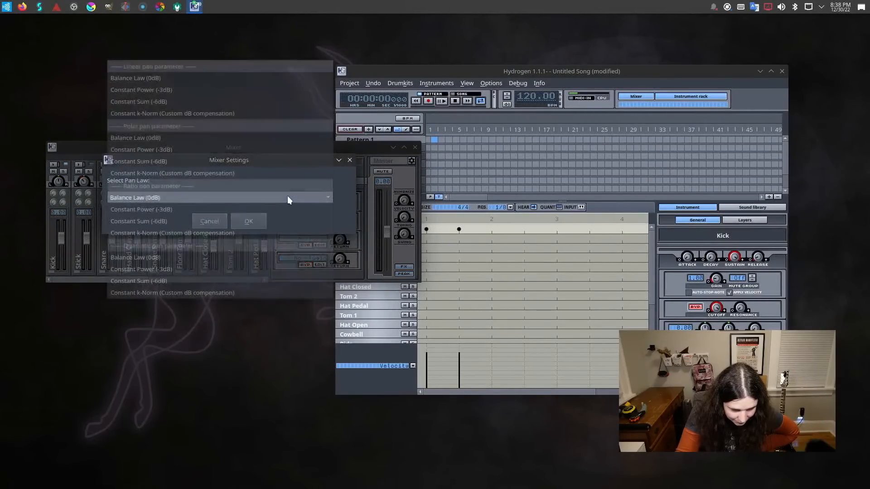
left_click(287, 198)
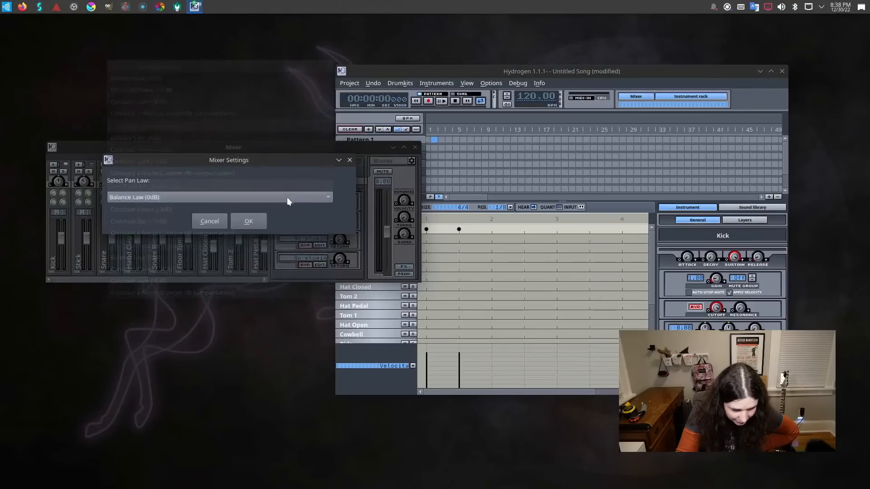
left_click(220, 213)
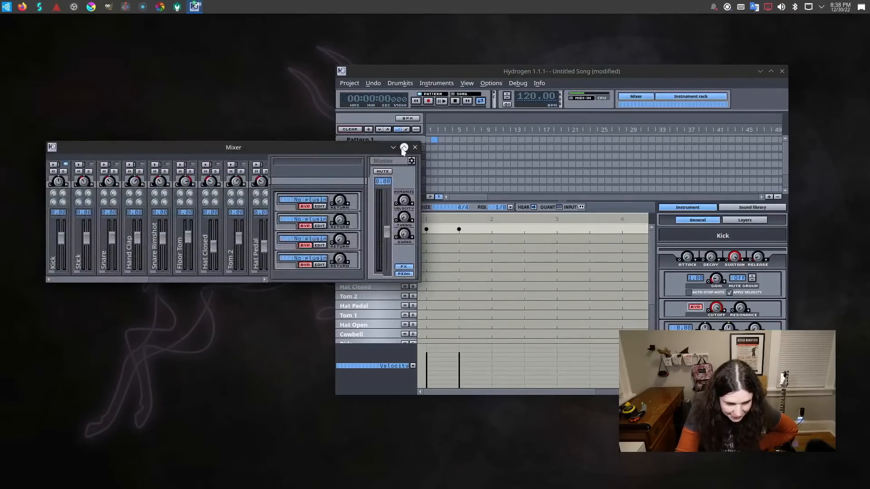
Open the pending system crash notification for Studio Controls and continue with the error report enabled.
mouse_move(766, 9)
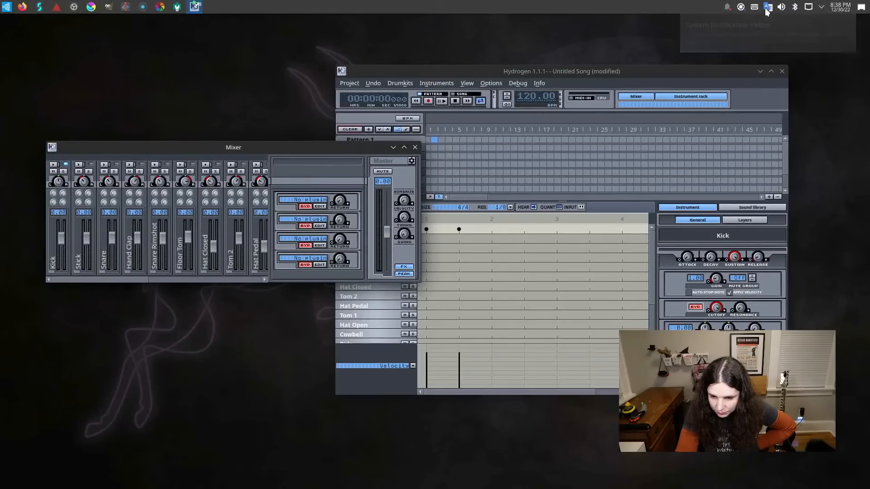
left_click(766, 7)
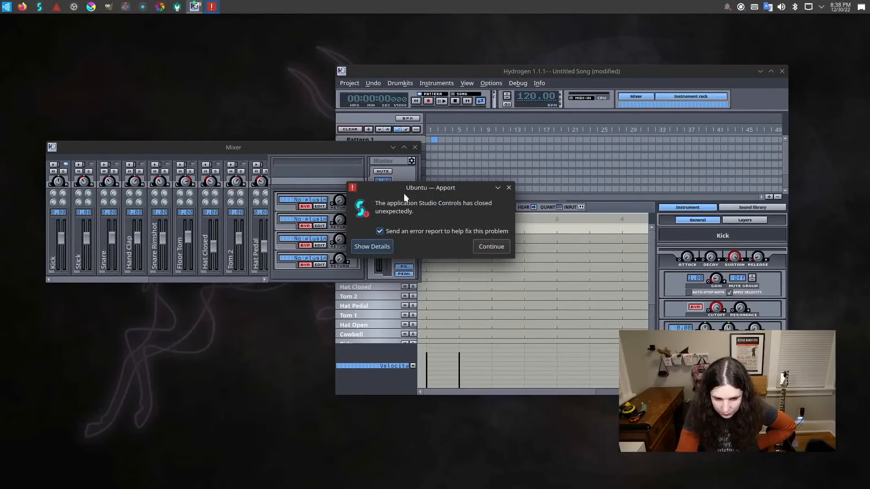
left_click(483, 249)
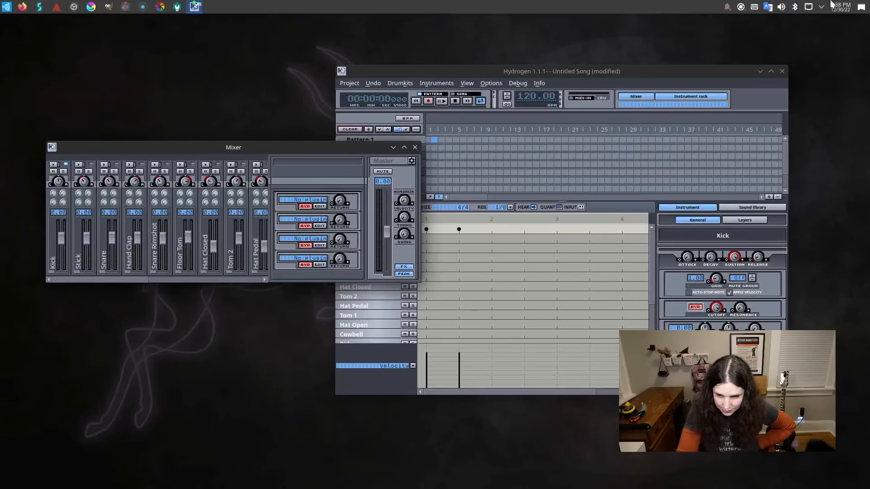
Check the system Audio Volume entries for applications and devices, then view the general Audio Volume Settings without altering them.
left_click(782, 8)
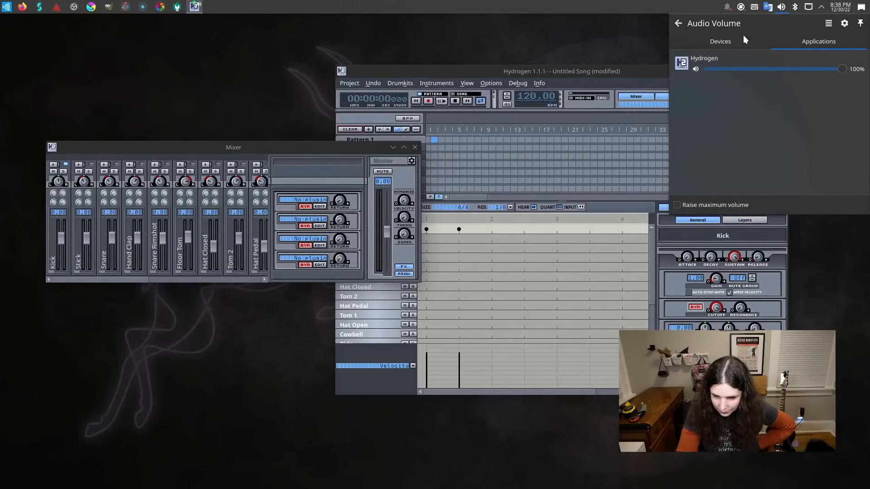
left_click(734, 42)
left_click(844, 24)
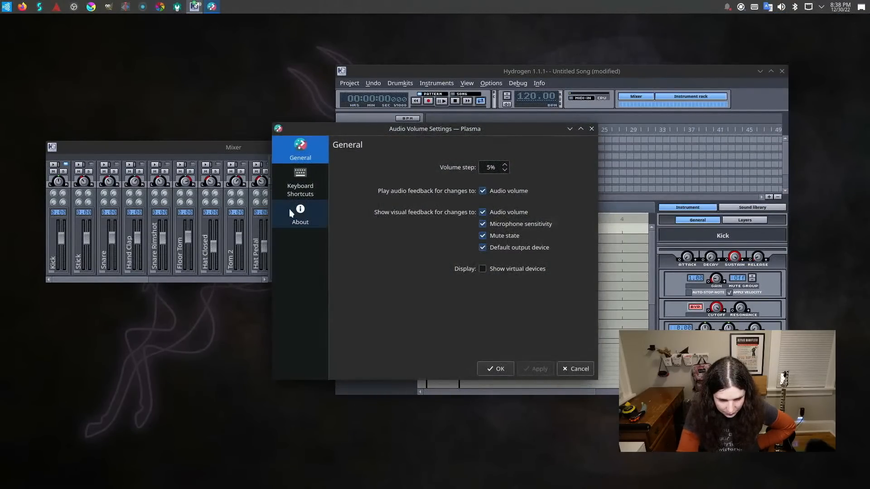
left_click(496, 369)
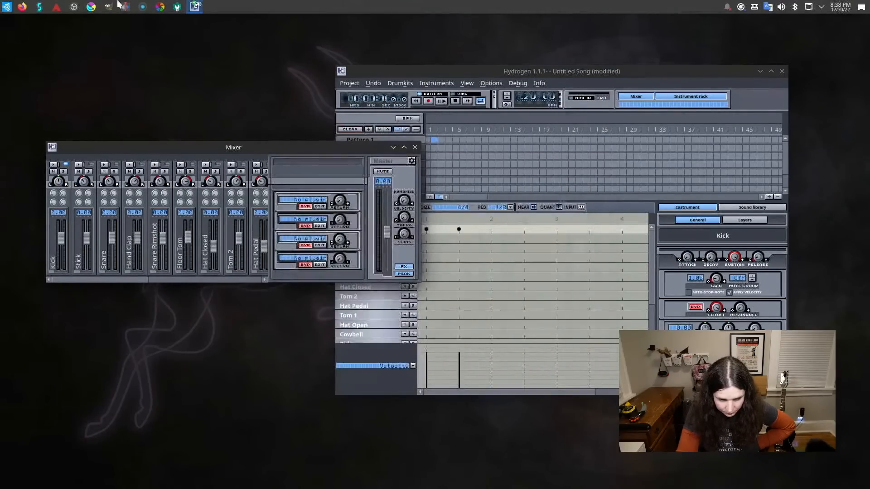
In the JACK Master Settings of Studio Controls, set the USB master device to No USB Master and apply the audio settings.
left_click(40, 9)
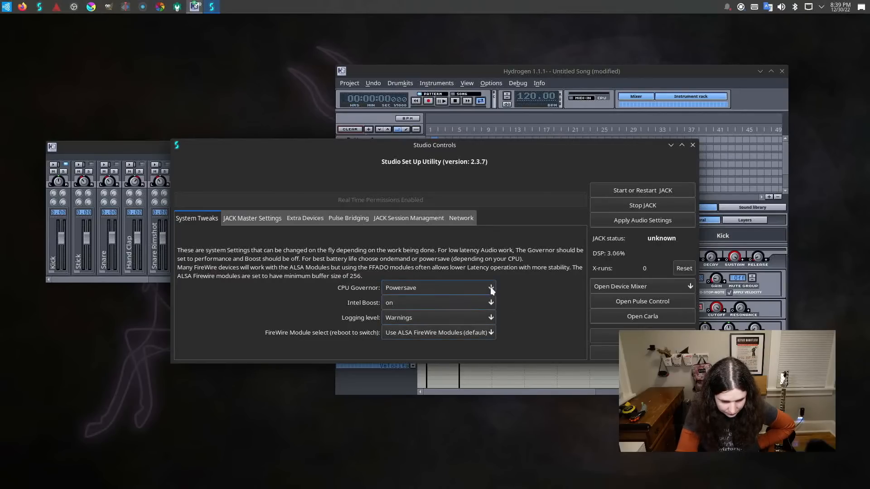
left_click(244, 221)
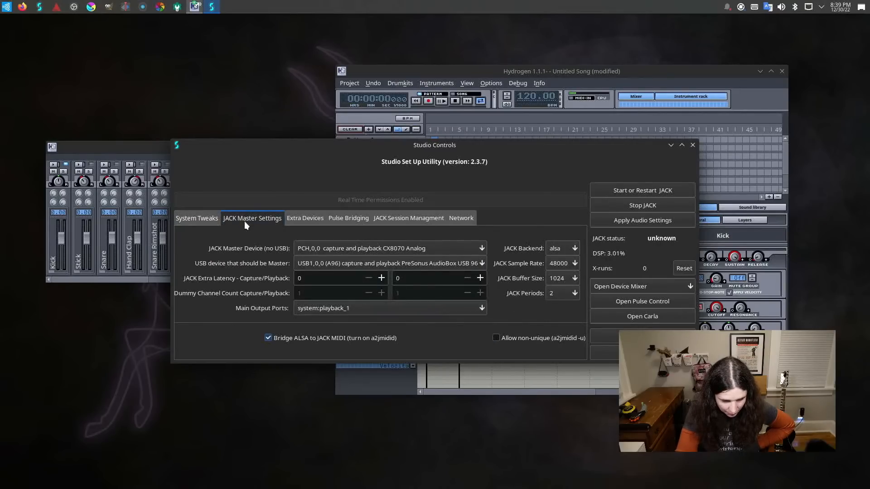
left_click(344, 247)
left_click(345, 248)
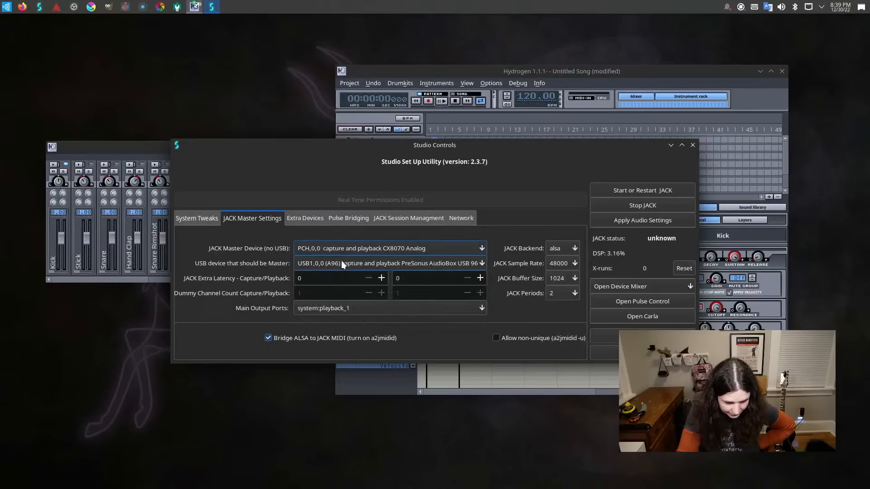
left_click(342, 260)
left_click(342, 249)
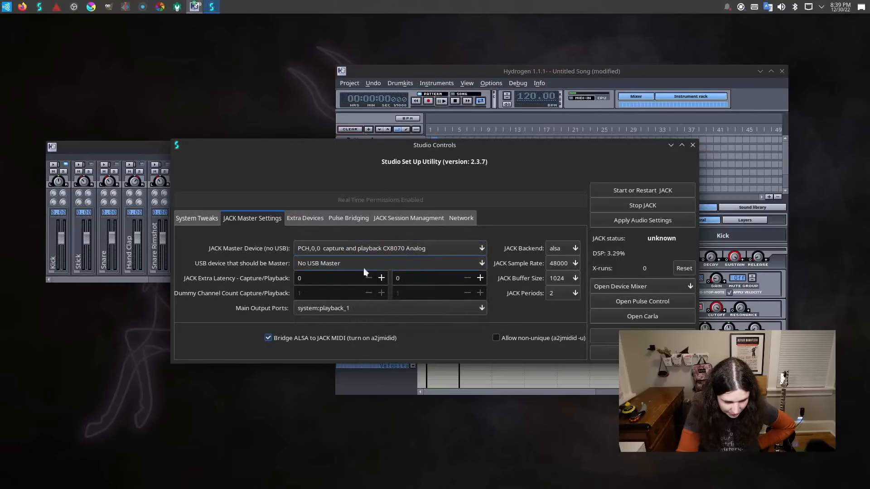
left_click(621, 224)
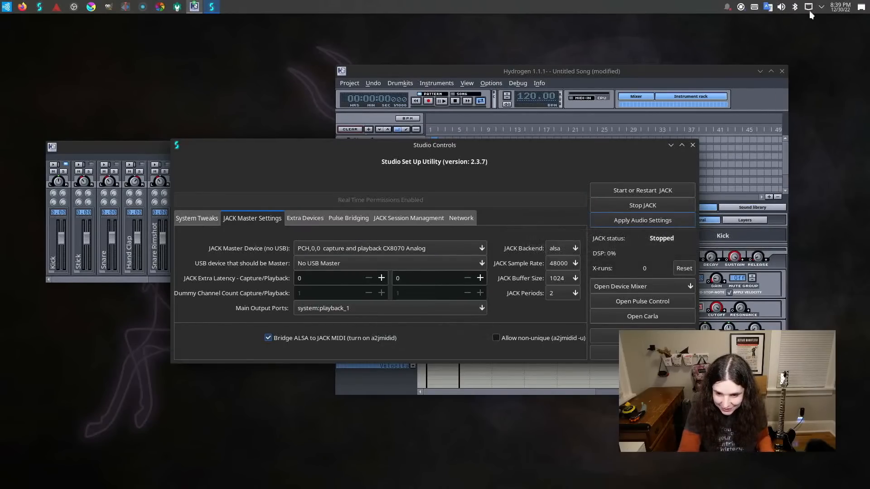
Check which input and output devices the system volume control lists, and close Studio Controls.
left_click(782, 8)
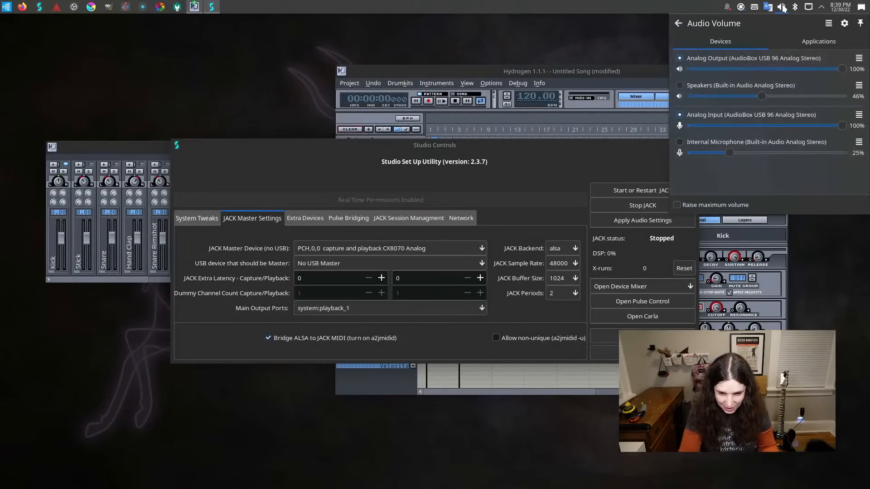
left_click(782, 8)
left_click(693, 145)
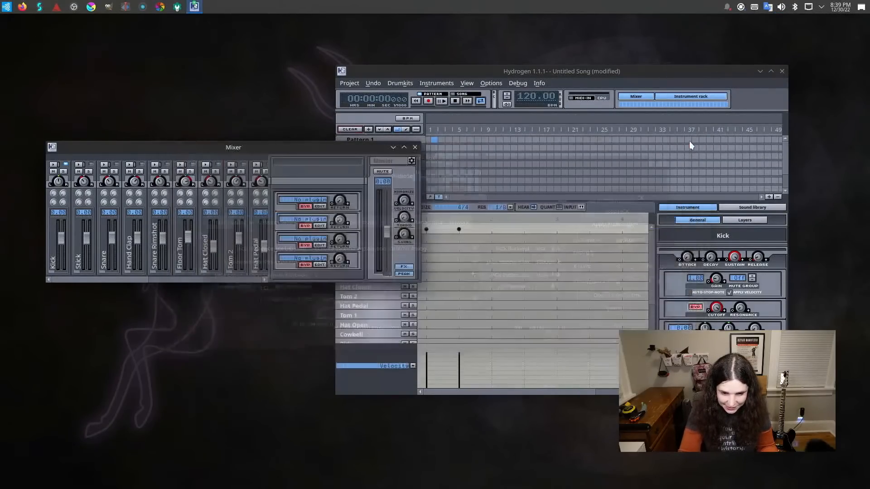
Test Hydrogen's sound by toggling a Kick note on beat 2, and quit Hydrogen, discarding the unsaved changes.
left_click(492, 230)
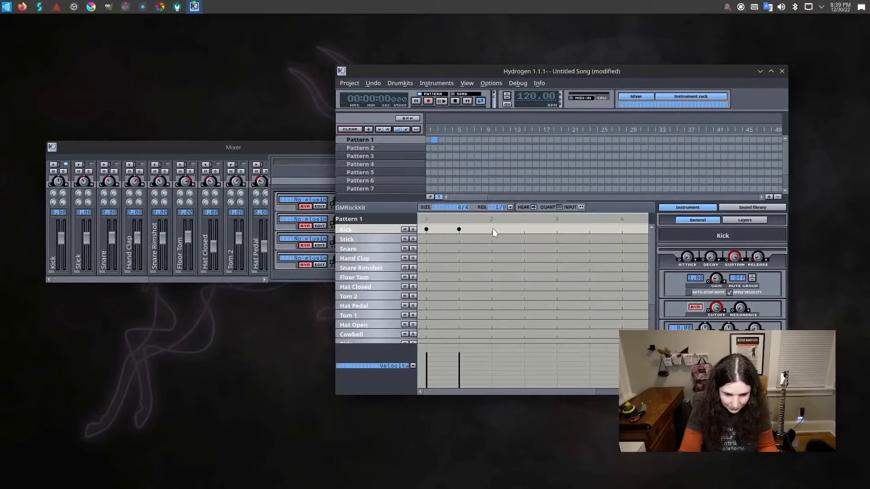
left_click(492, 230)
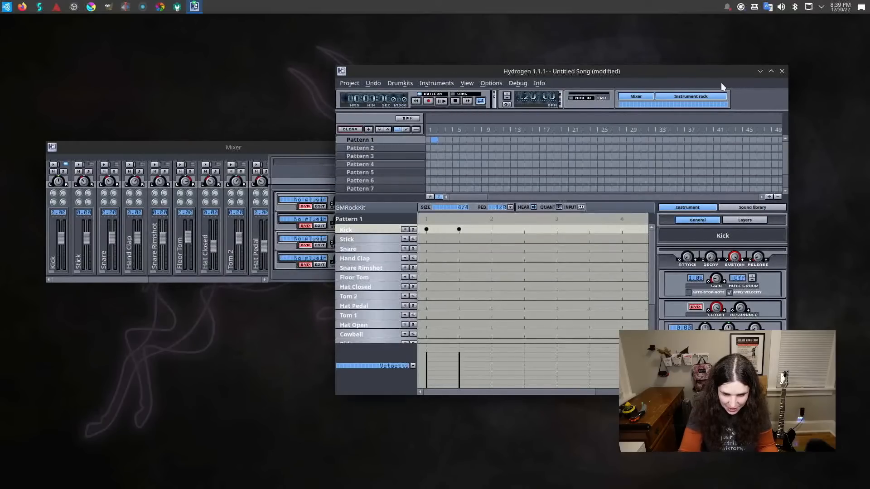
left_click(782, 71)
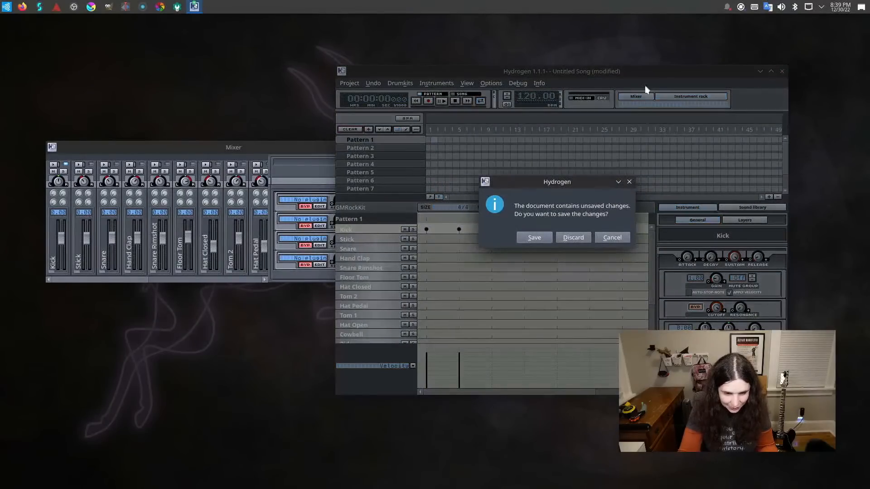
left_click(564, 240)
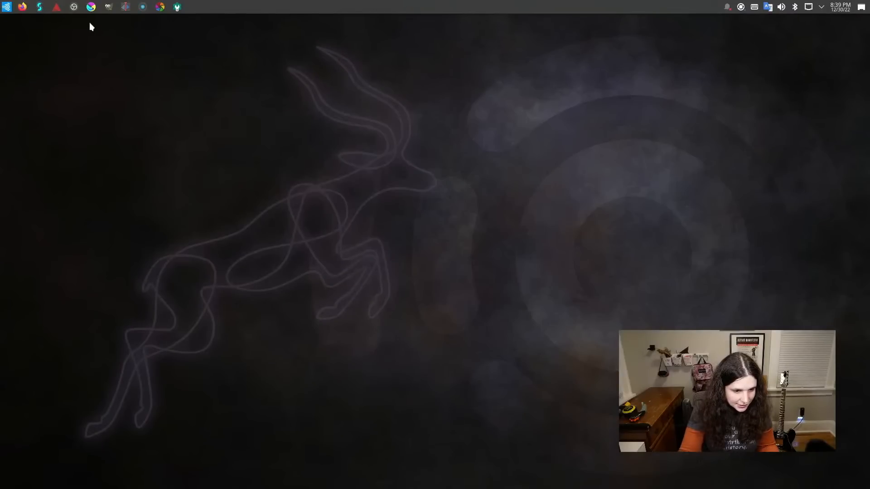
Relaunch Hydrogen and acknowledge its development-version notice.
key("super")
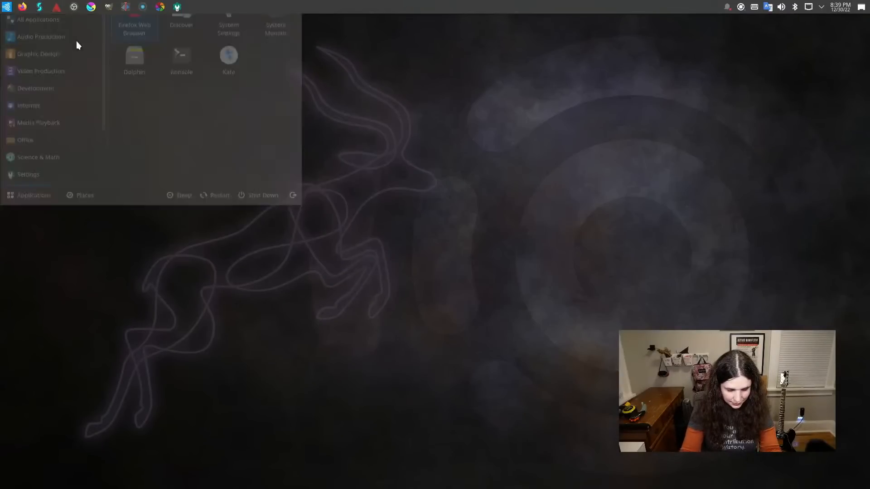
type("hy")
key("Return")
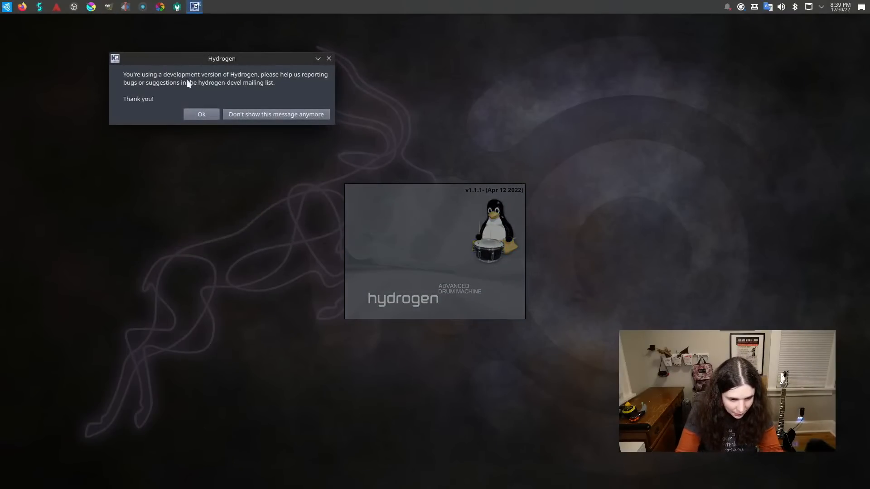
left_click(199, 116)
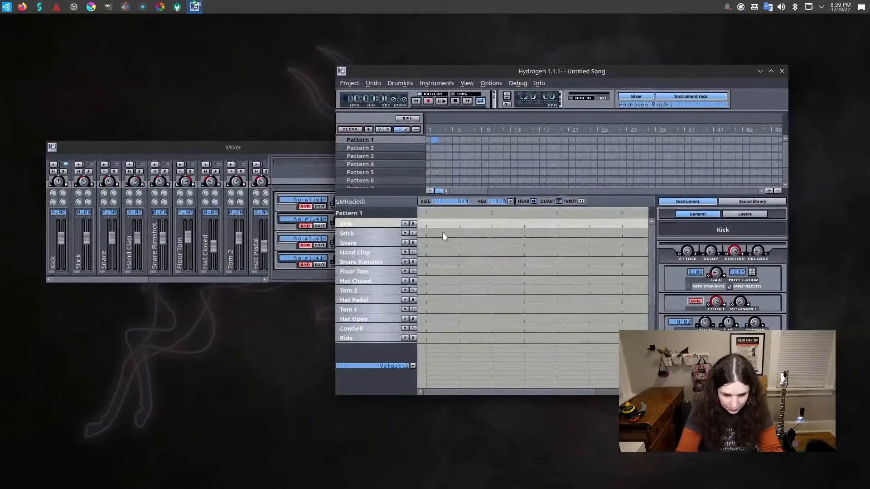
Test the sound in the new song by toggling a Kick note on beat 1, leaving it in Pattern 1.
left_click(426, 223)
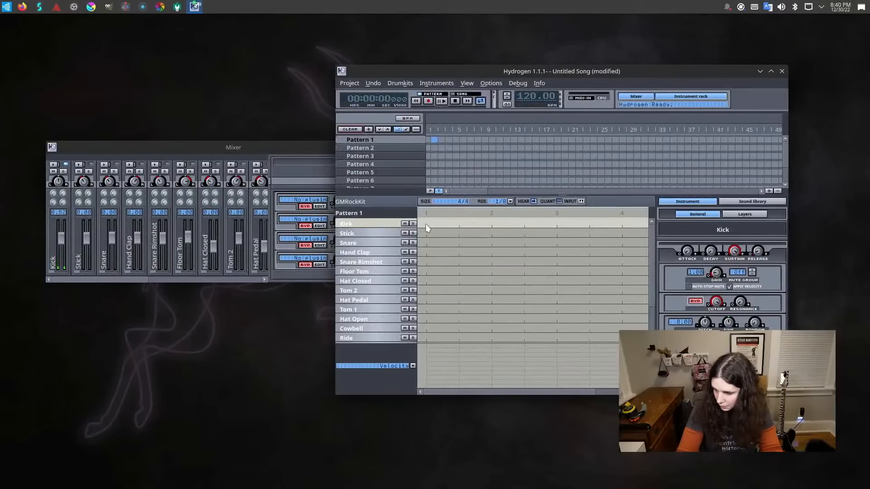
left_click(426, 224)
left_click(426, 224)
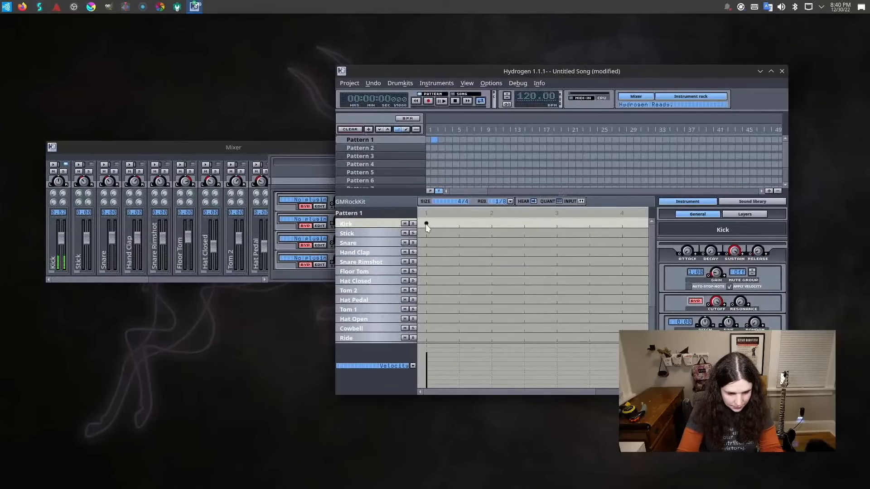
Switch the system output to Speakers (Built-in Audio Analog Stereo) and retest by repeatedly toggling the Kick note on beat 1.
left_click(781, 6)
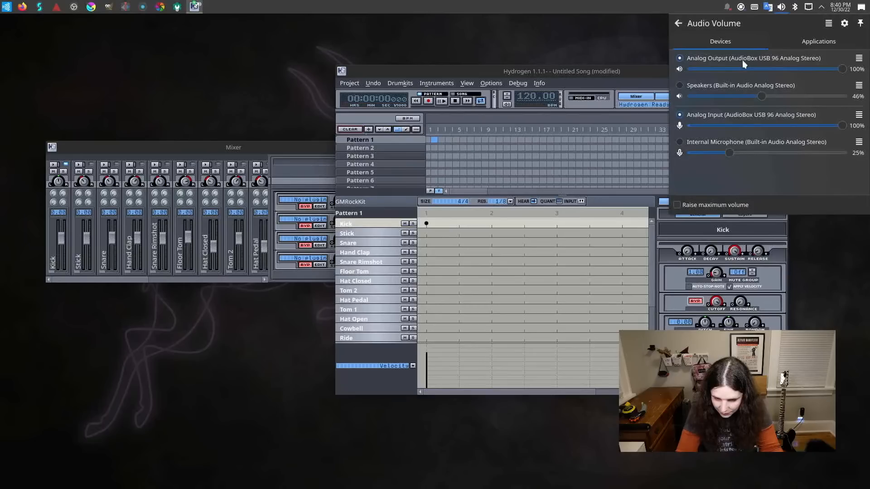
left_click(732, 86)
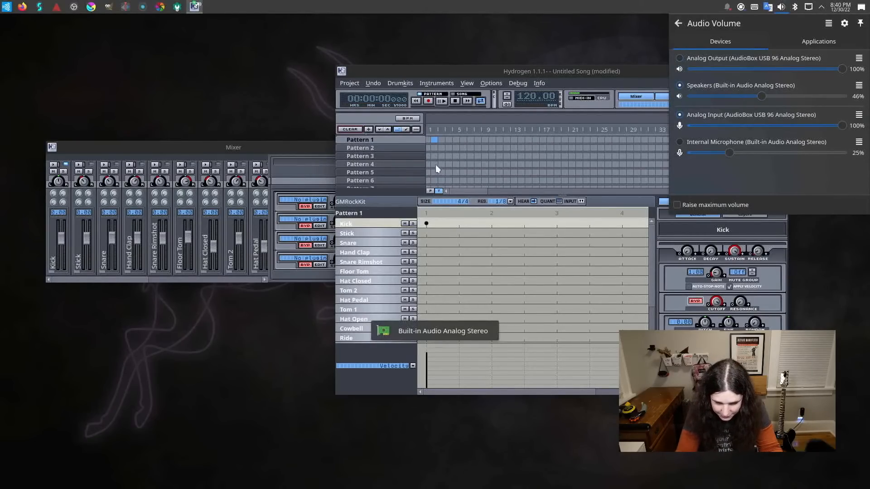
left_click(426, 223)
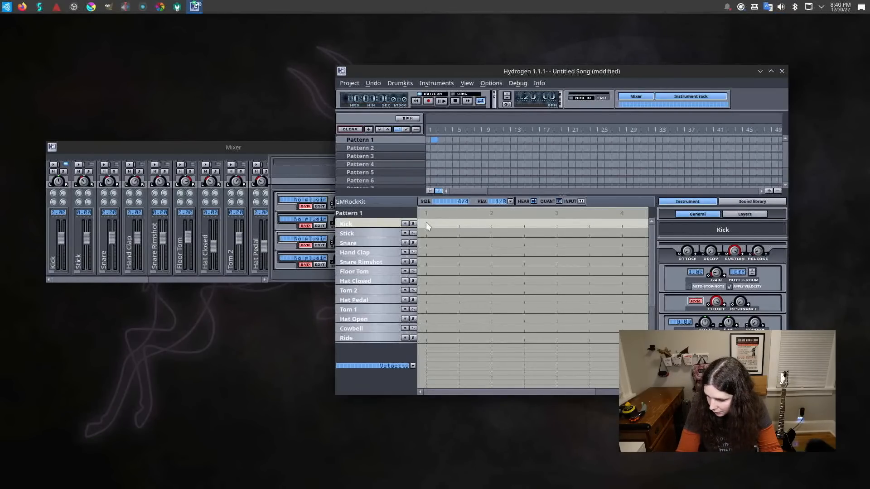
left_click(426, 223)
left_click(426, 222)
left_click(426, 223)
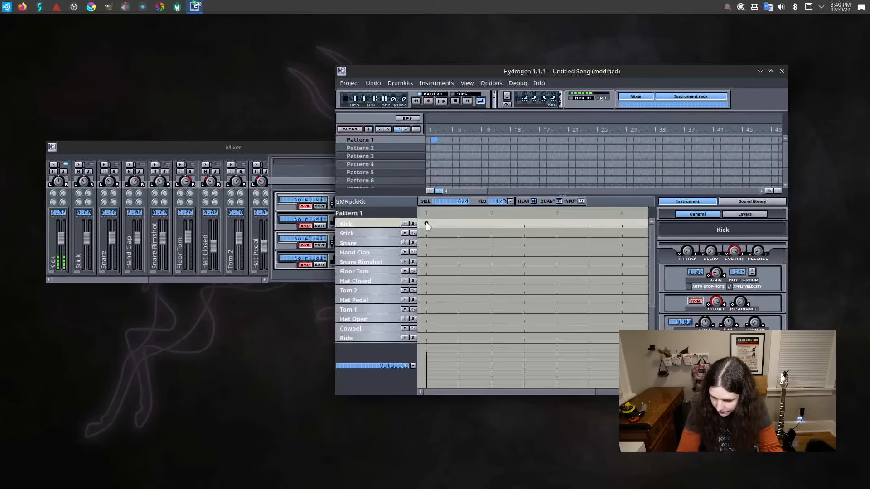
left_click(426, 223)
left_click(426, 222)
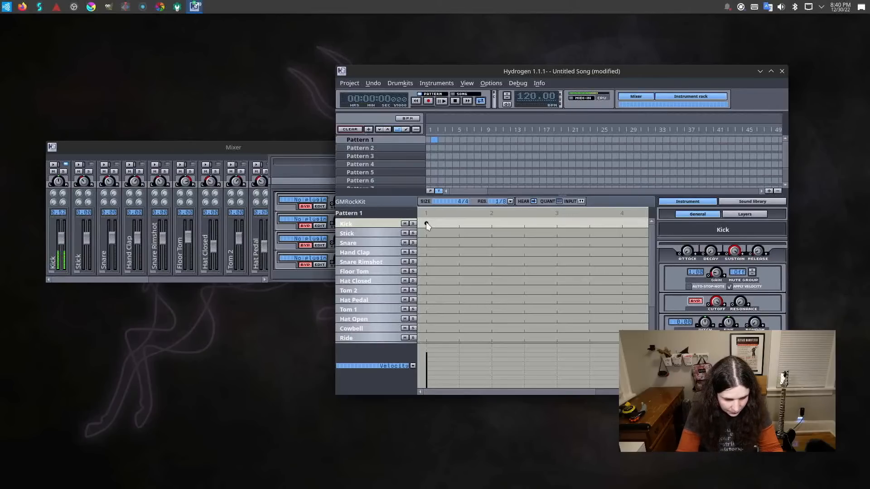
Add a Kick note halfway between beats 1 and 2 and test the sound by repeatedly toggling a Stick note on beat 2.
left_click(459, 223)
left_click(490, 235)
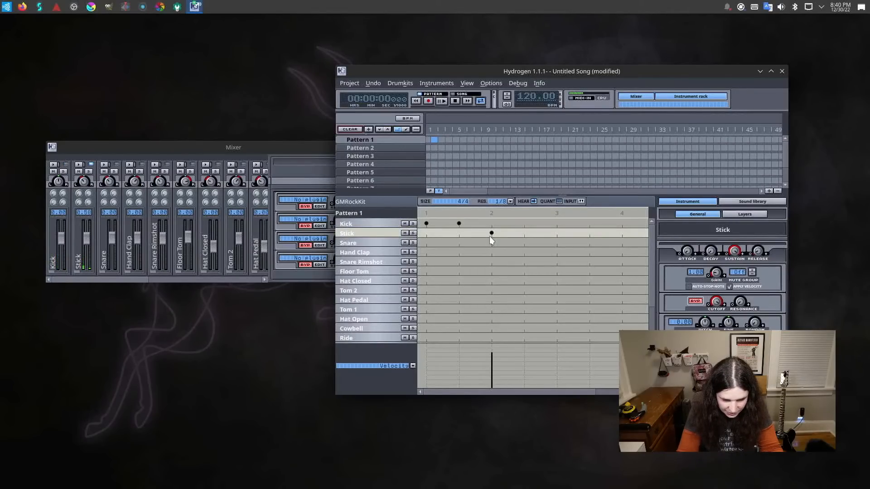
left_click(490, 236)
left_click(489, 236)
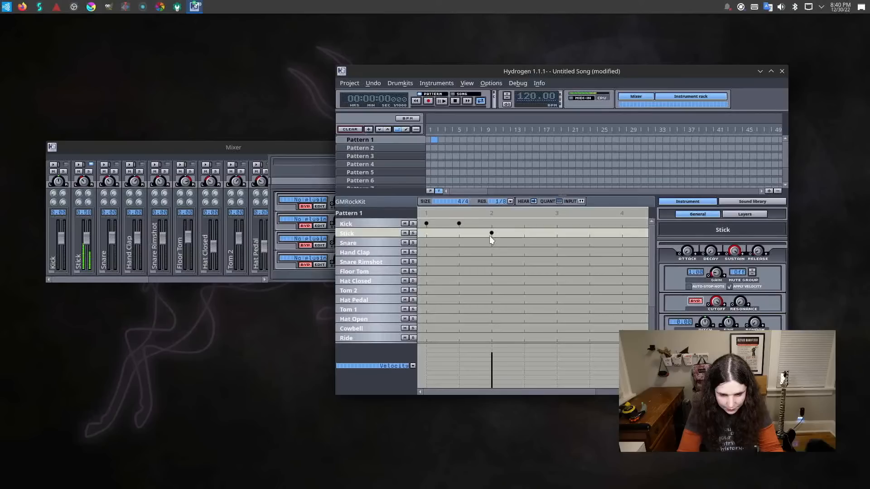
left_click(490, 237)
left_click(490, 236)
left_click(490, 236)
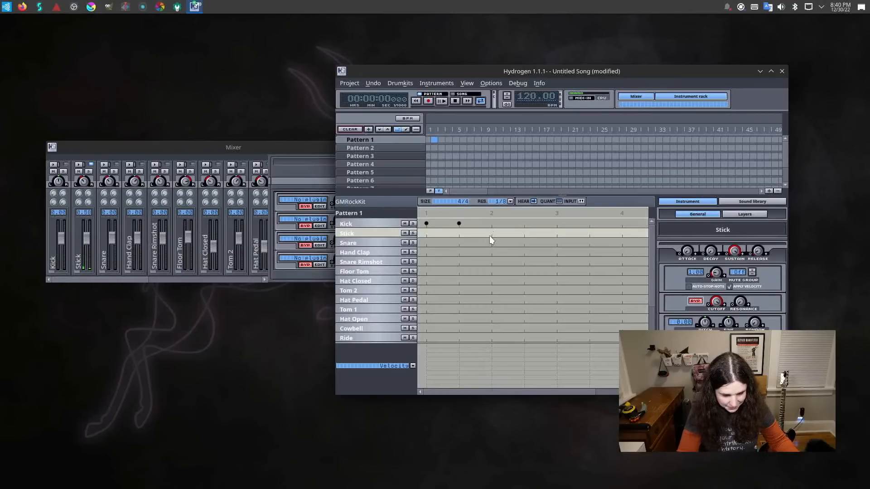
Raise the built-in Speakers volume to 79% and retest with the Stick note on beat 2, leaving it in the pattern.
left_click(781, 8)
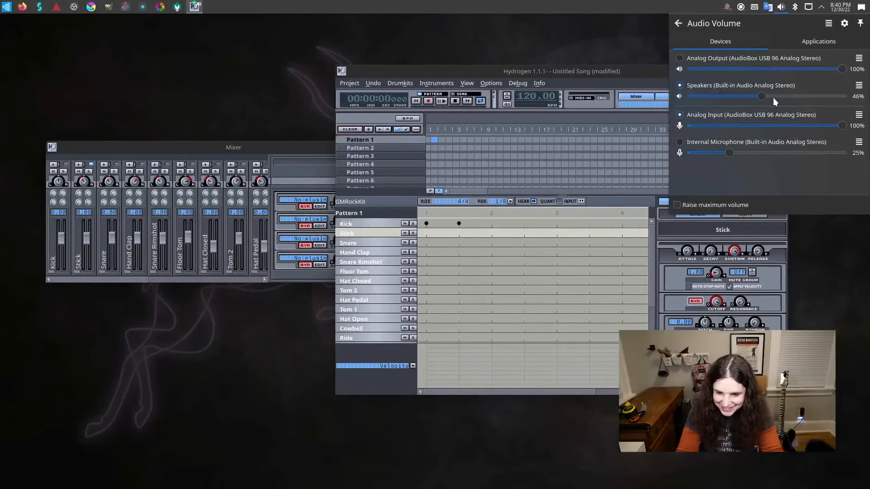
left_click_drag(763, 95, 806, 105)
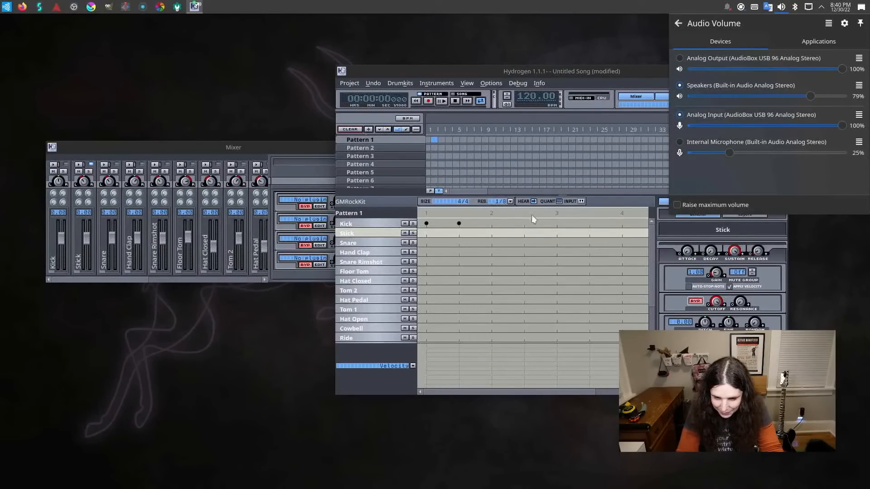
left_click(488, 233)
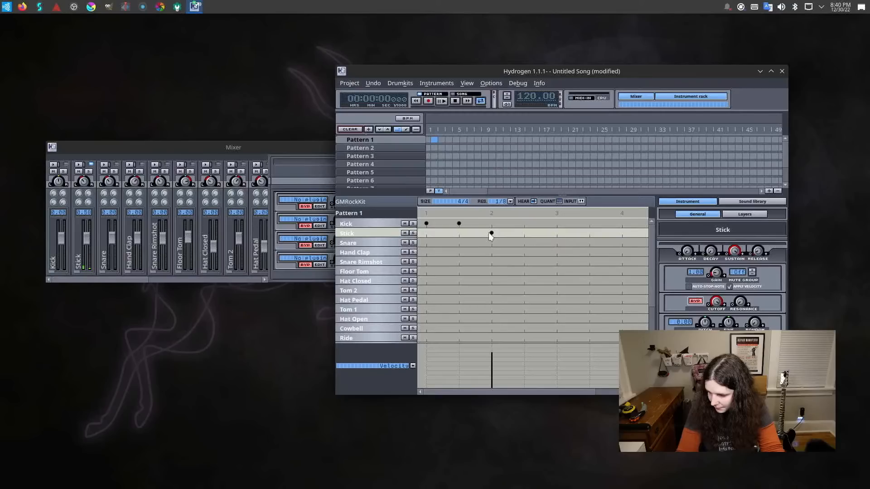
left_click(488, 233)
left_click(488, 232)
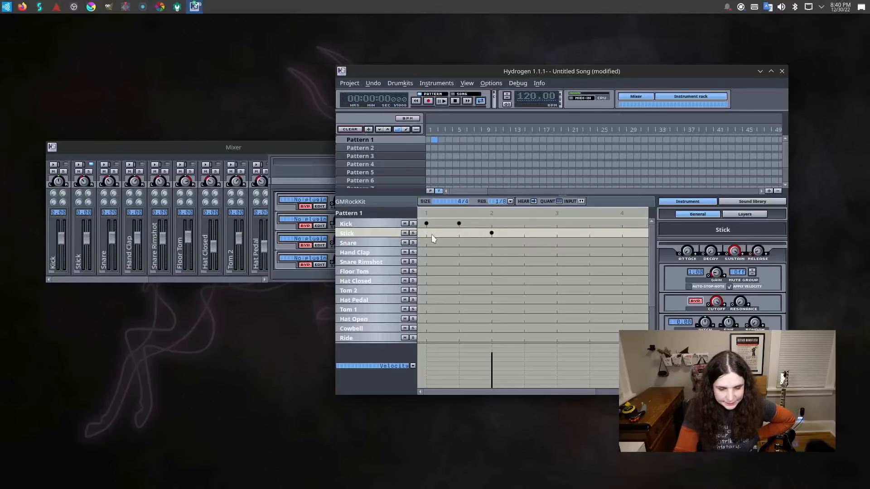
Replace the Kick note halfway between beats 1 and 2 with a Stick note at the same position.
left_click(459, 234)
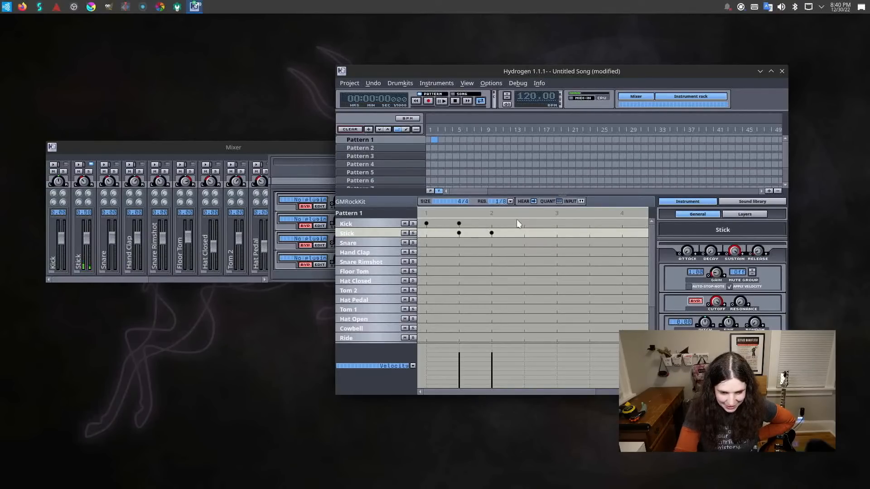
left_click(458, 224)
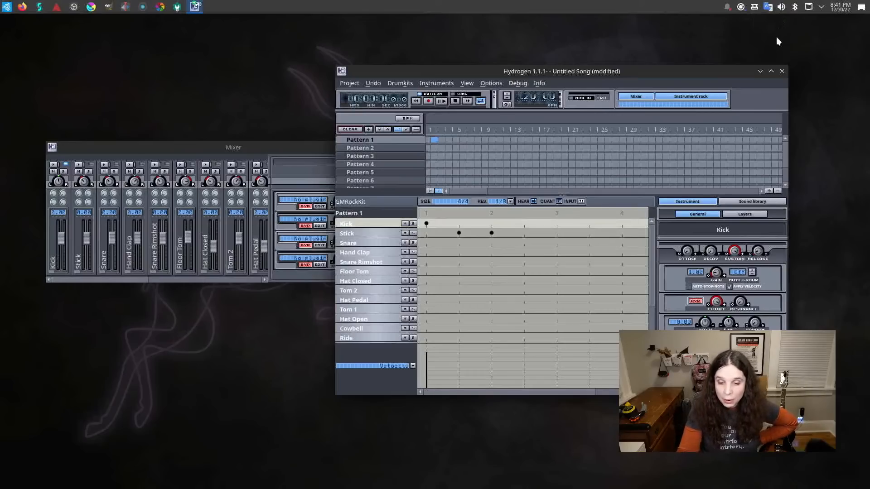
Set the built-in audio profile to Digital Stereo (HDMI) Output and make HDMI / DisplayPort the system output.
left_click(783, 8)
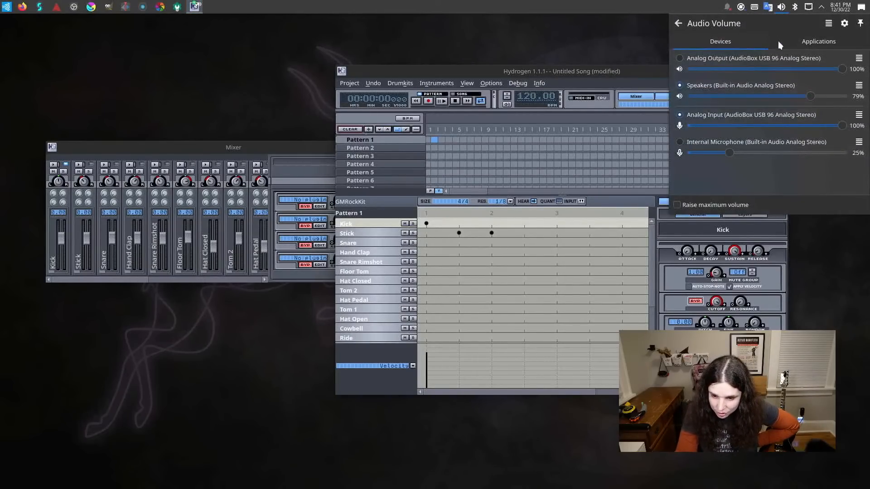
left_click(858, 86)
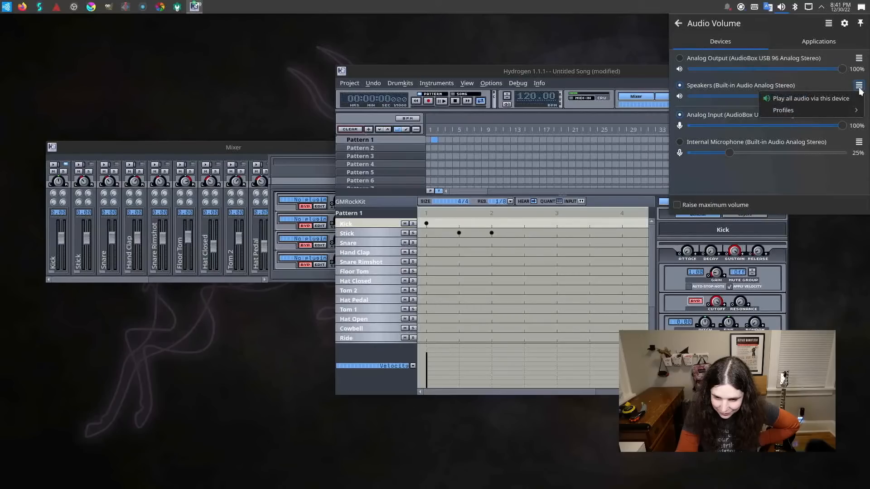
mouse_move(824, 107)
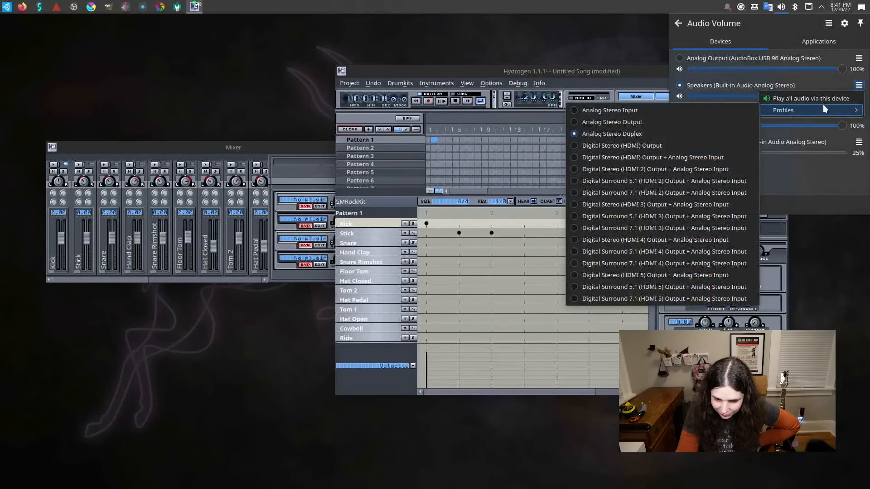
left_click(700, 145)
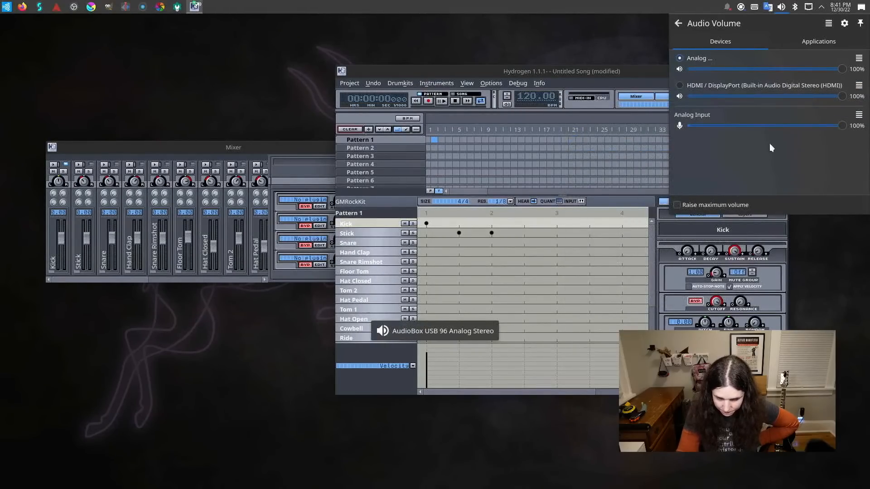
left_click(699, 86)
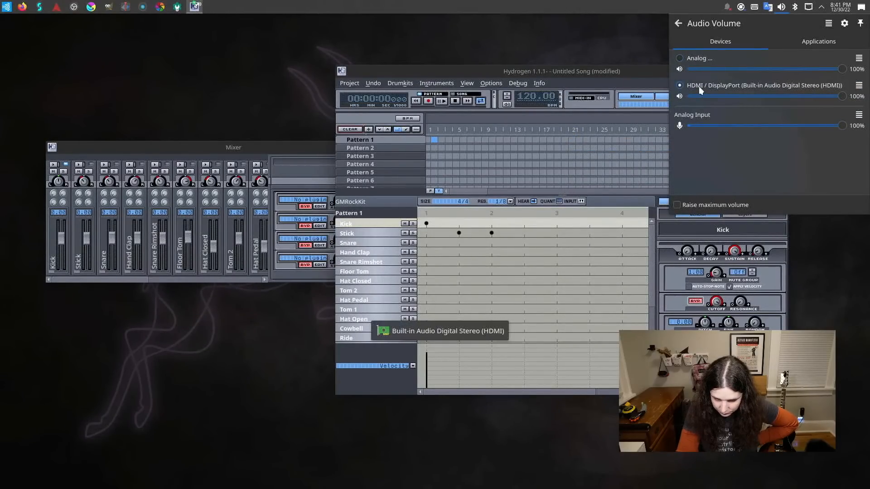
Add a Stick note halfway between beats 2 and 3, plus Kick, Stick and Snare notes on beat 3.
left_click(524, 235)
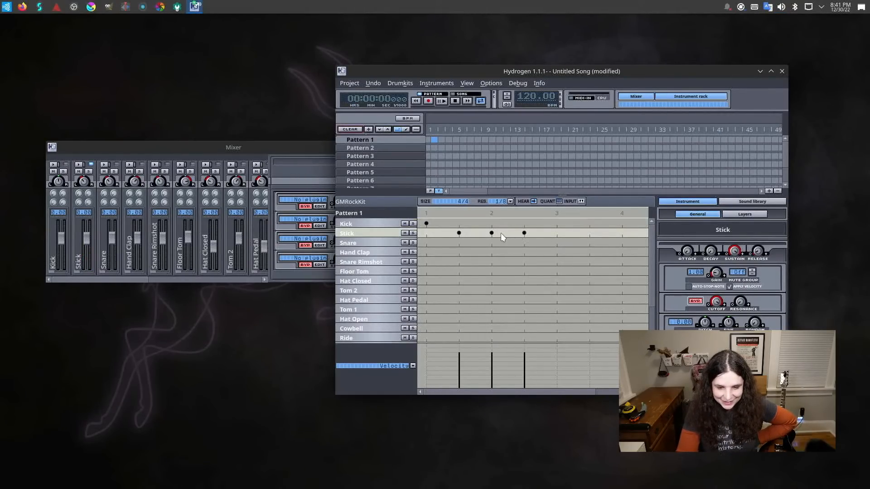
left_click(559, 226)
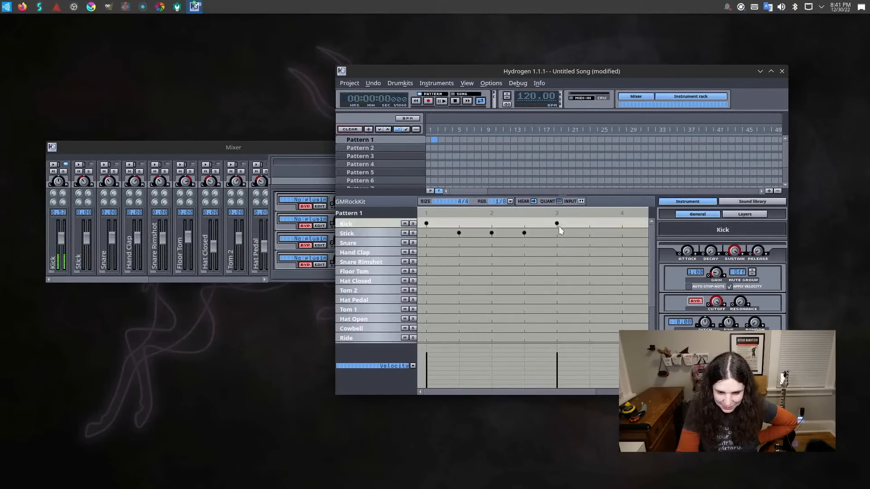
left_click(559, 225)
left_click(558, 234)
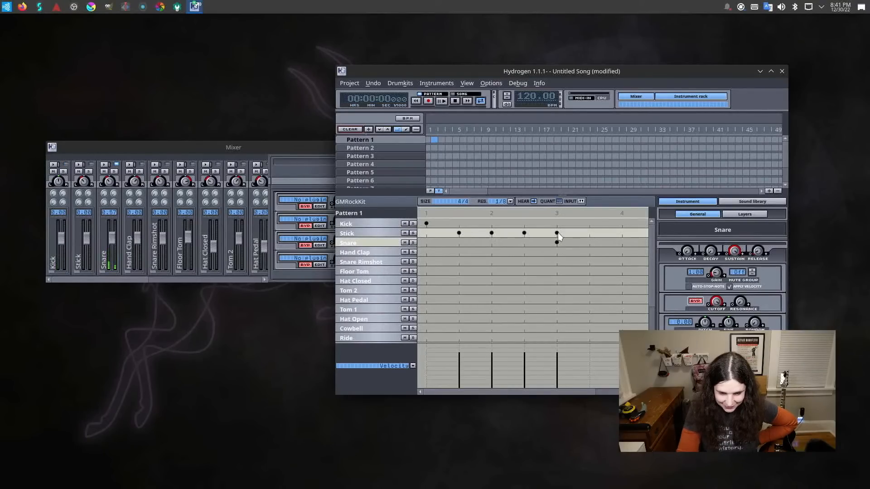
left_click(557, 224)
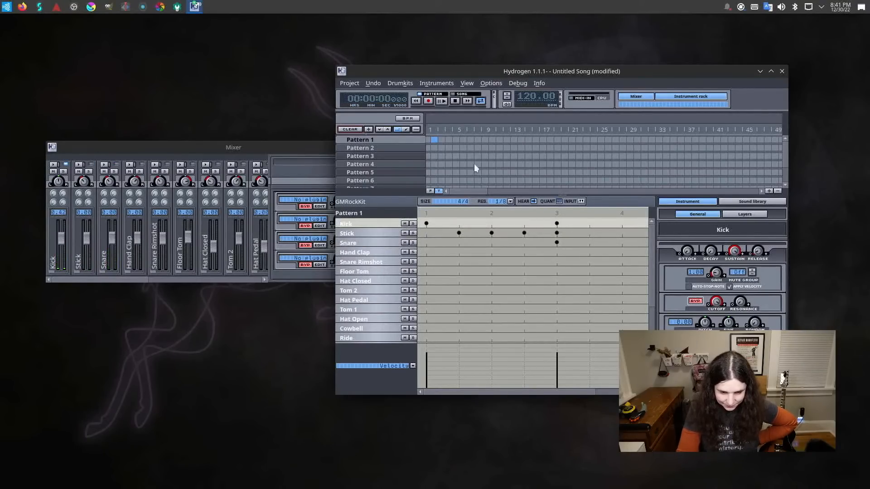
Play the pattern, stop playback, and quit Hydrogen without saving the song.
left_click(447, 102)
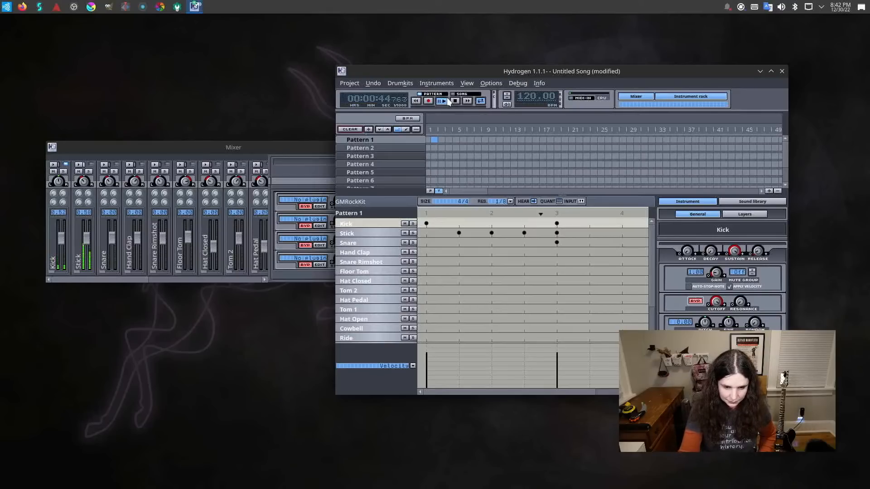
left_click(454, 100)
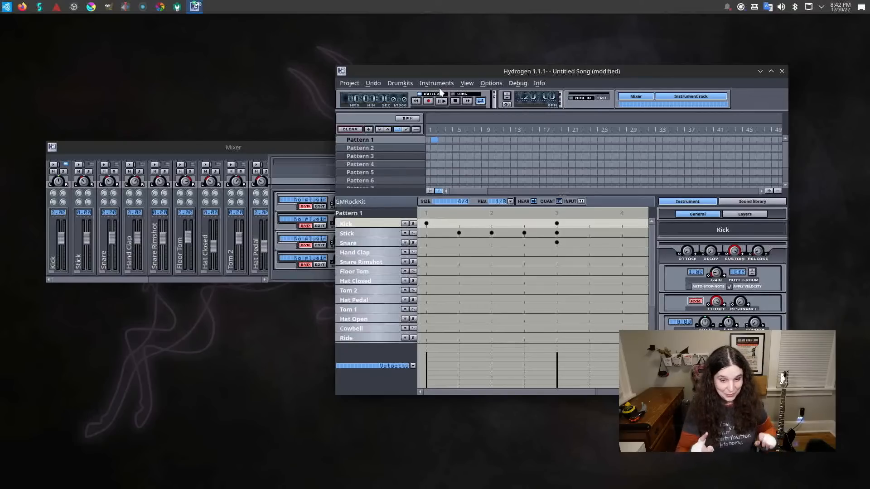
left_click(782, 72)
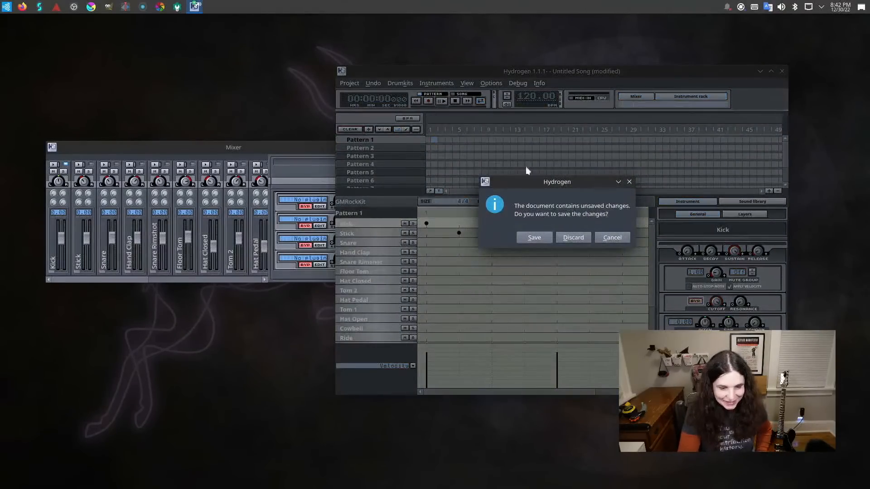
left_click(570, 238)
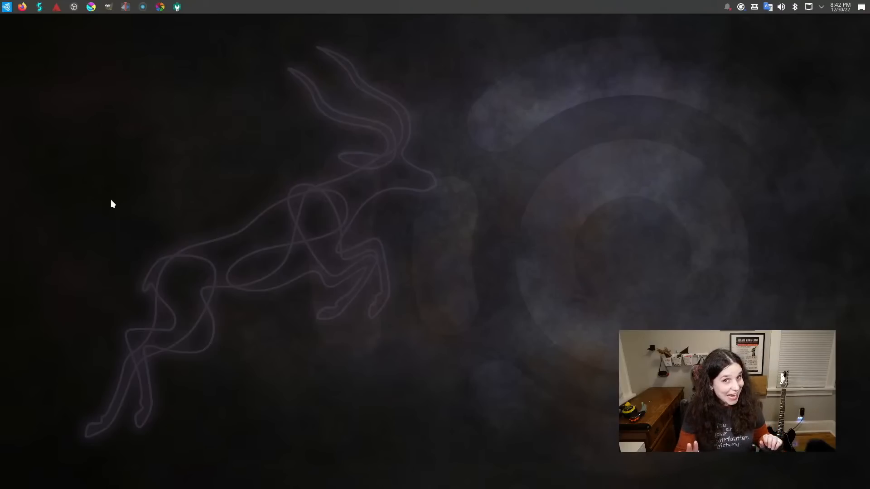
Find guitarix in the application launcher and start it, ignoring the missing JACK server.
left_click(6, 6)
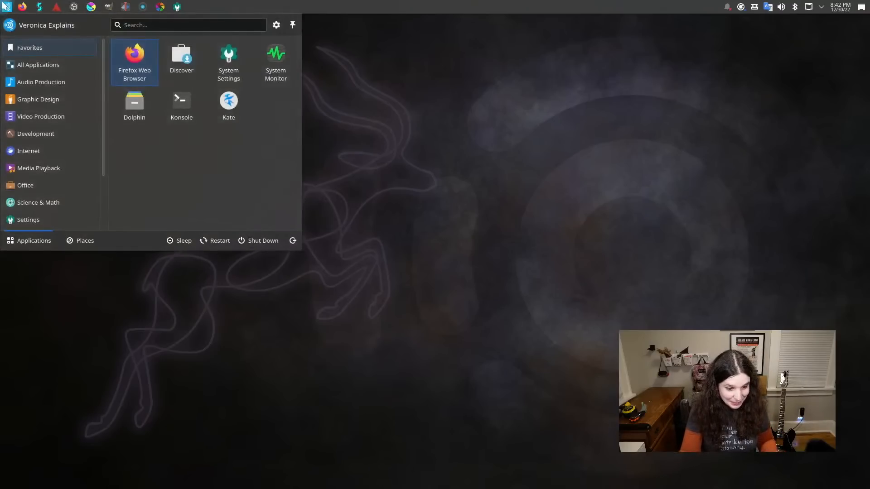
type("guitar")
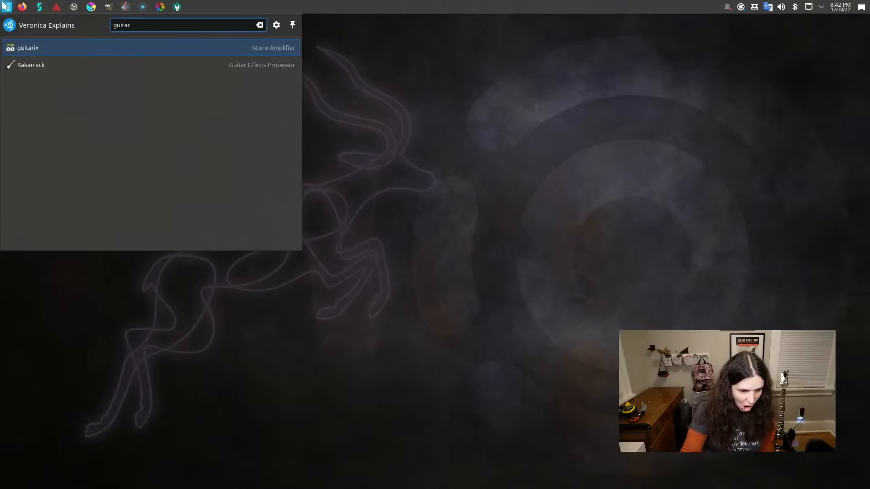
key("Return")
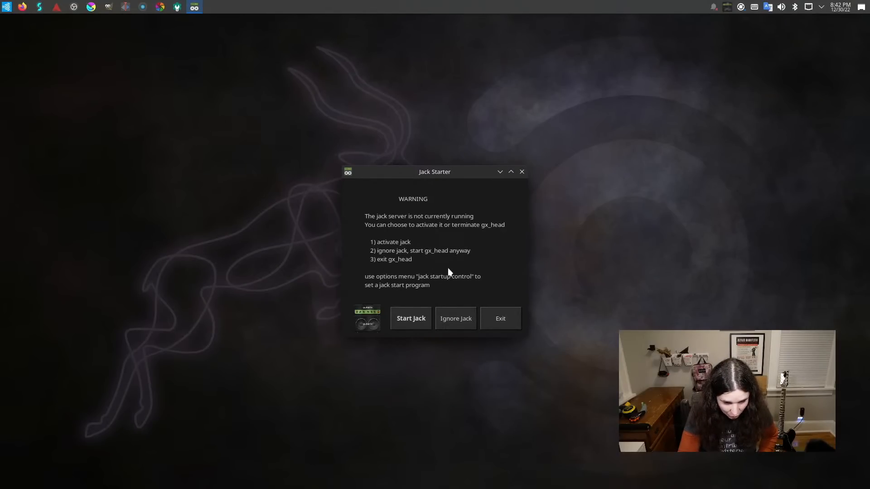
left_click(450, 318)
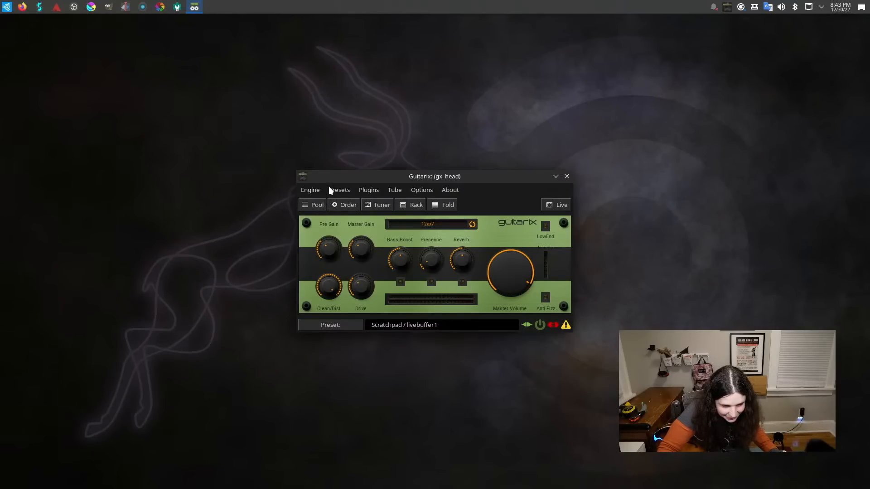
left_click(316, 193)
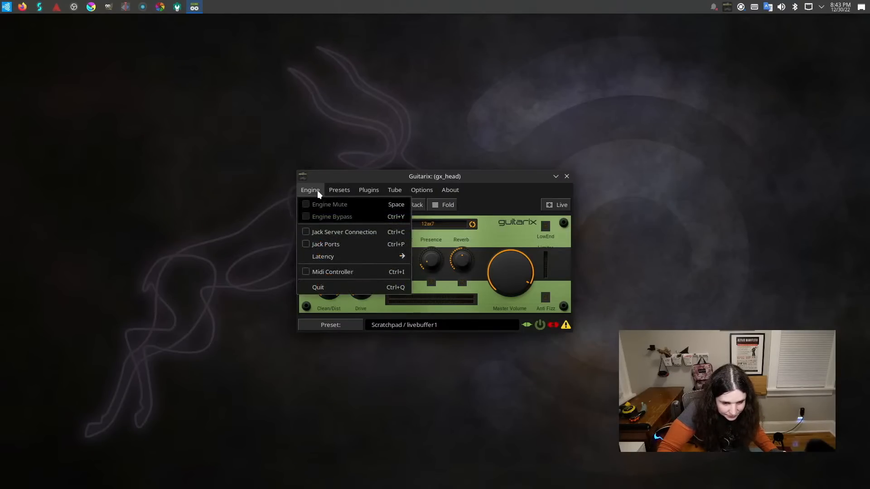
mouse_move(332, 193)
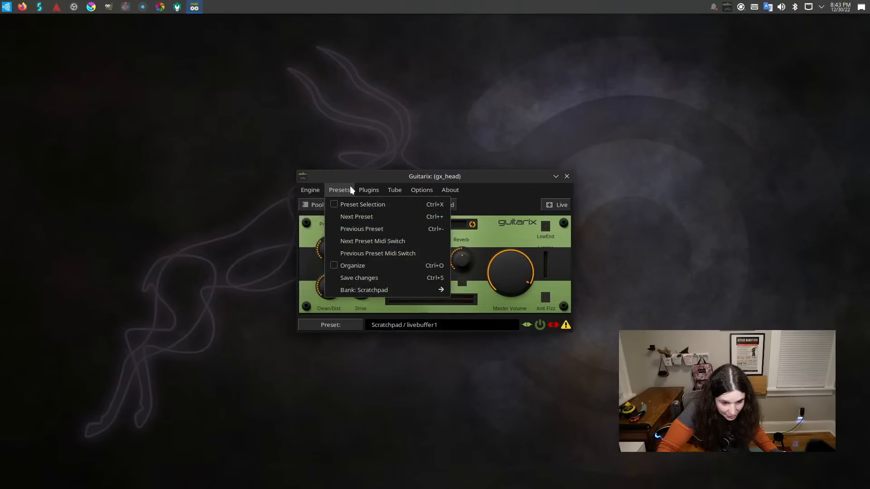
mouse_move(369, 187)
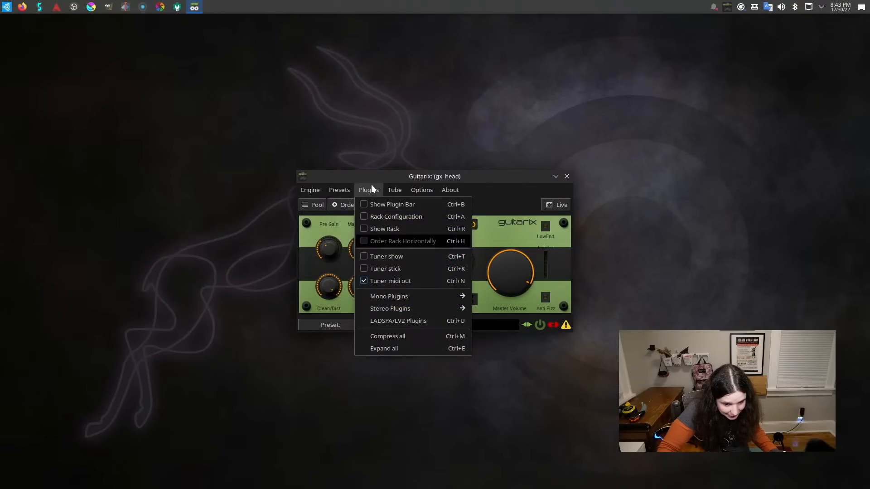
mouse_move(423, 189)
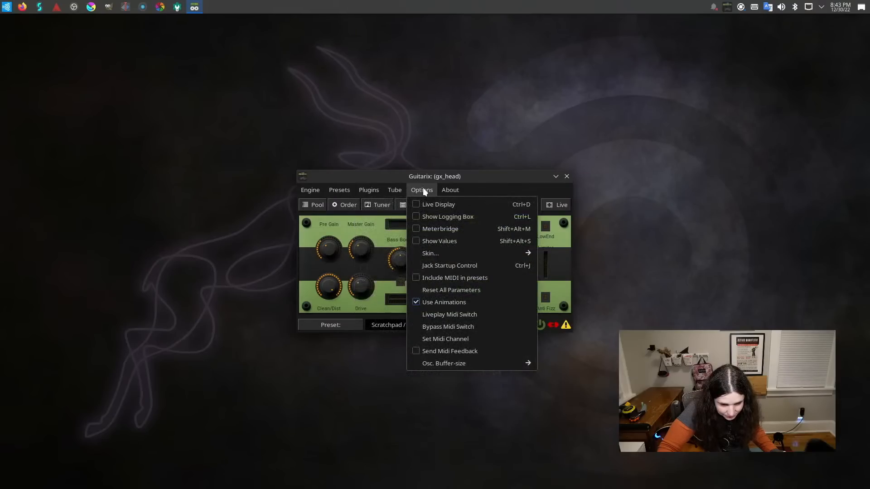
left_click(423, 189)
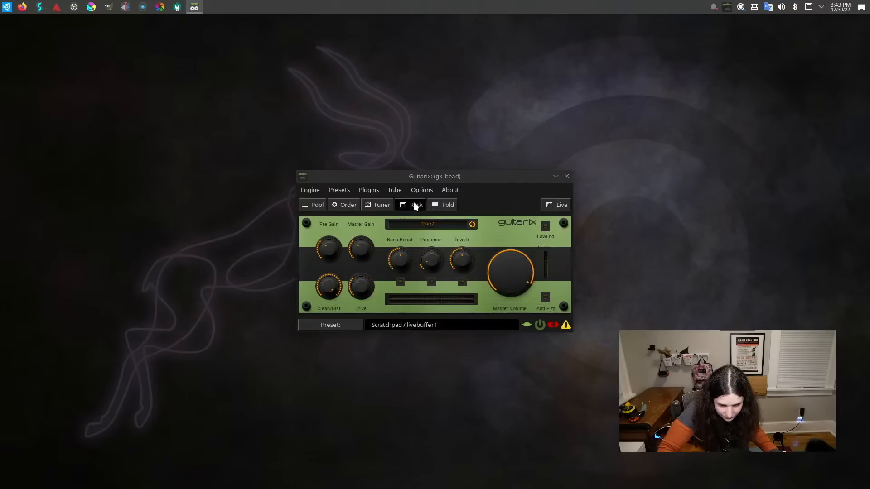
left_click(415, 202)
left_click(415, 202)
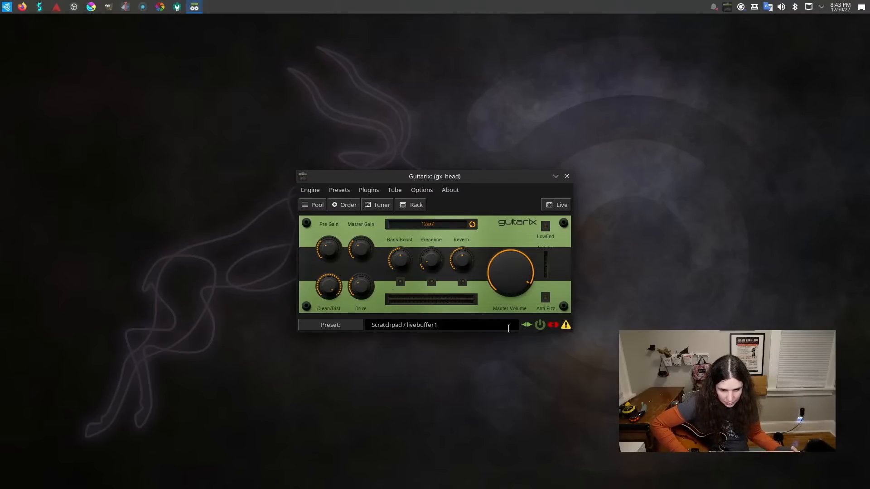
Try to switch the system audio's Analog Input profile to Analog Stereo Output + Digital Stereo (IEC958) Input.
left_click(782, 6)
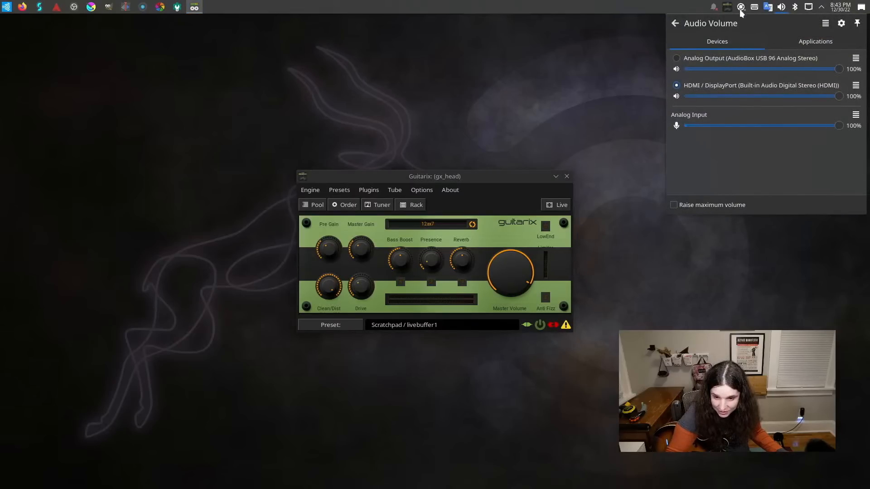
left_click(856, 115)
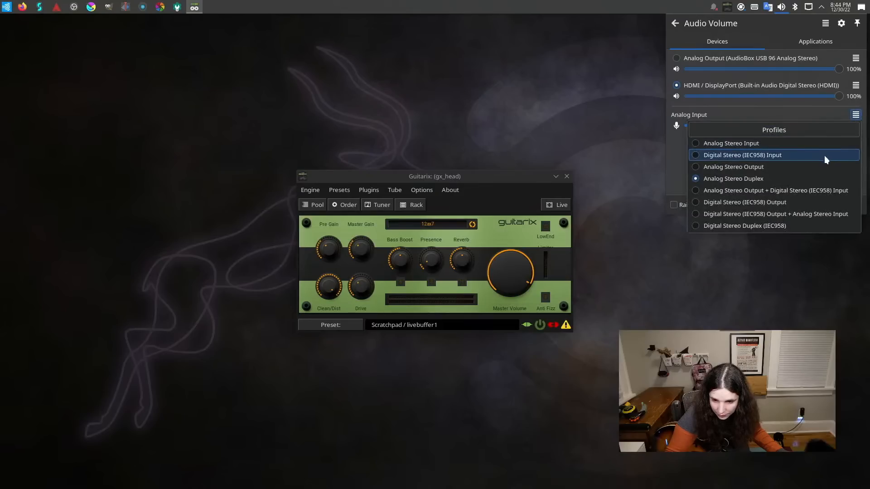
left_click(812, 192)
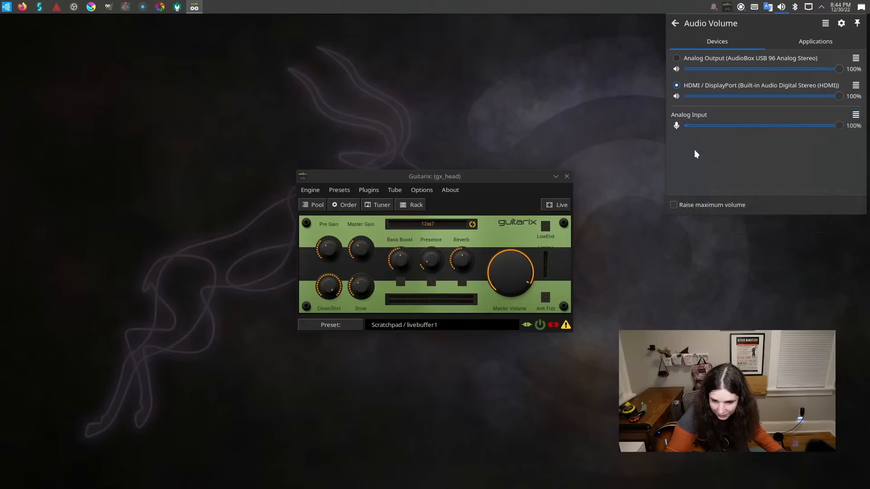
left_click(671, 24)
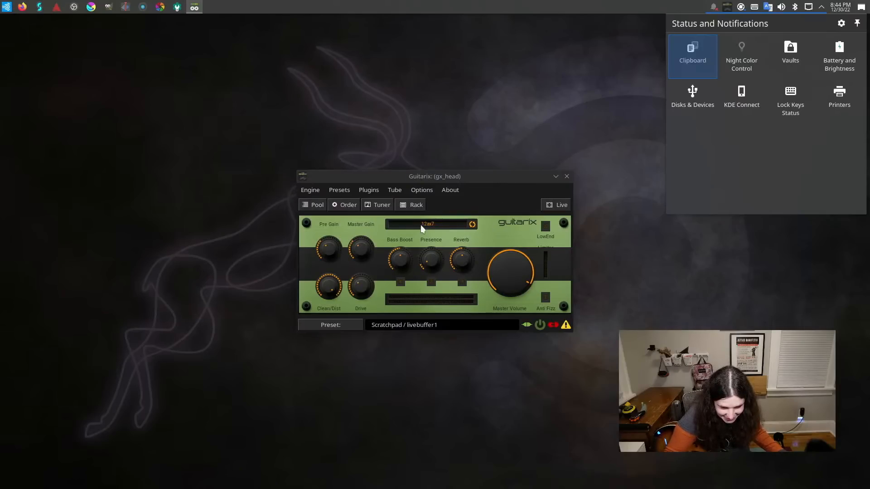
left_click(395, 190)
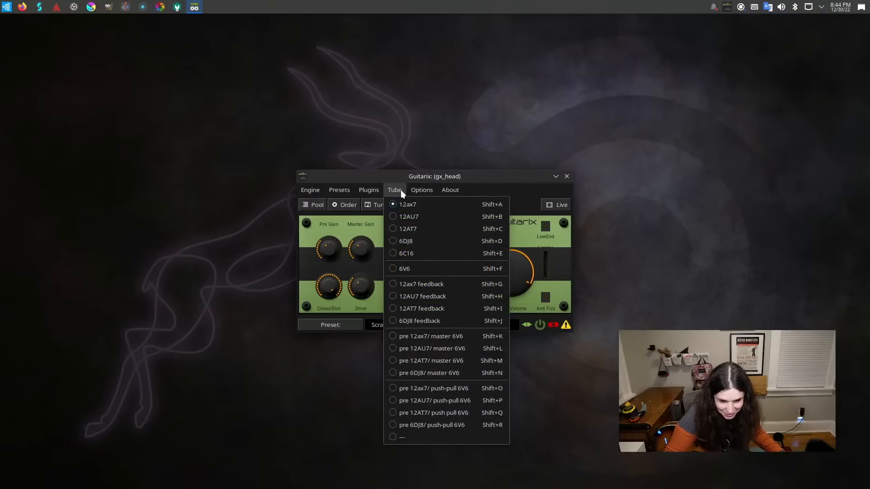
mouse_move(419, 189)
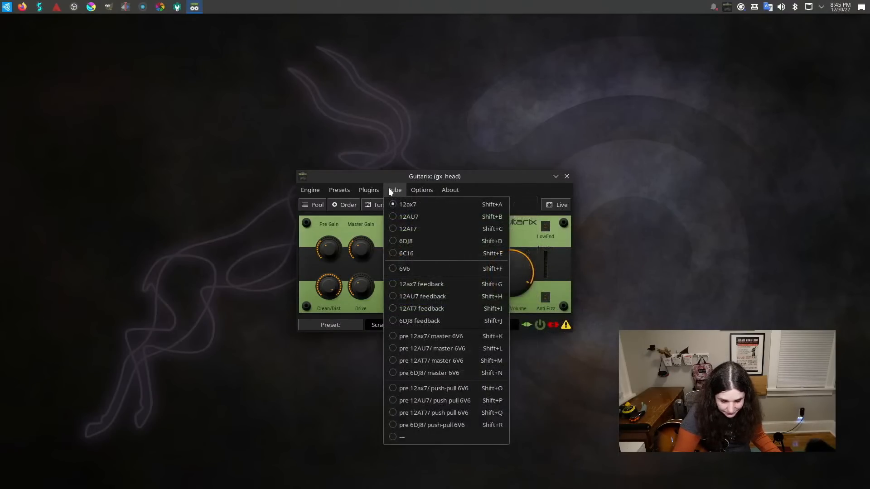
mouse_move(374, 188)
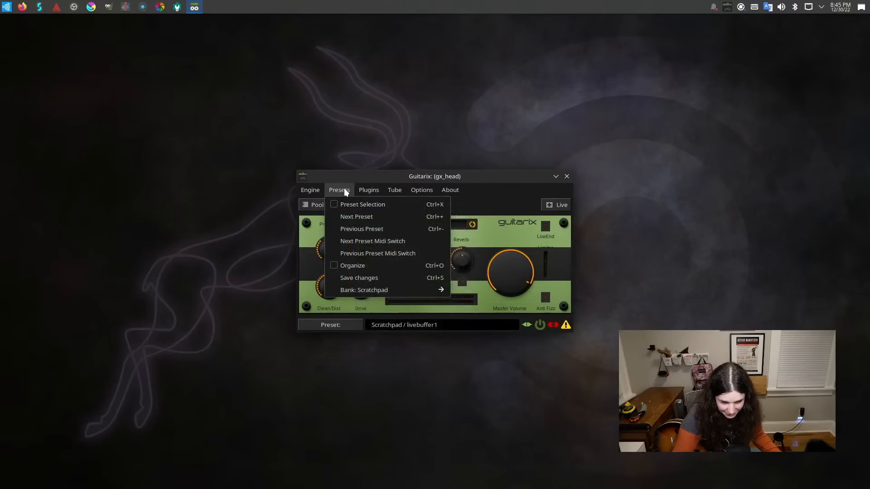
mouse_move(310, 190)
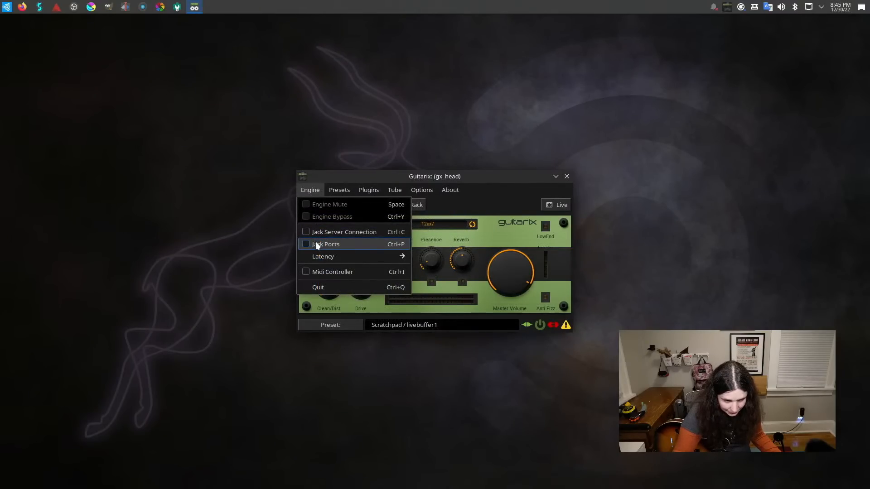
left_click(174, 242)
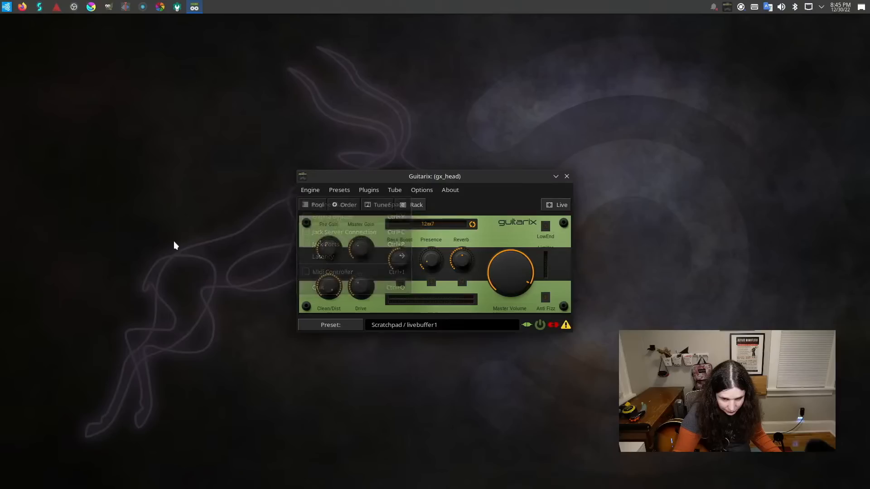
Open Studio Controls, check the JACK master settings and start the JACK server.
left_click(40, 7)
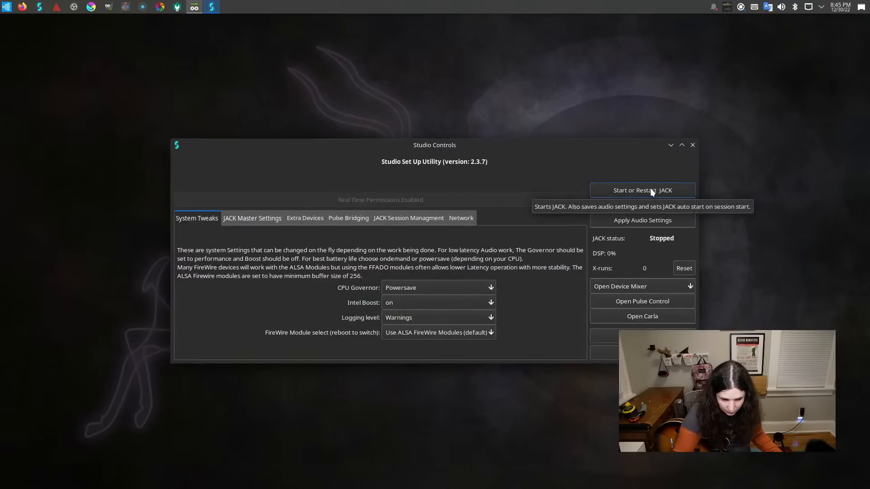
left_click(235, 217)
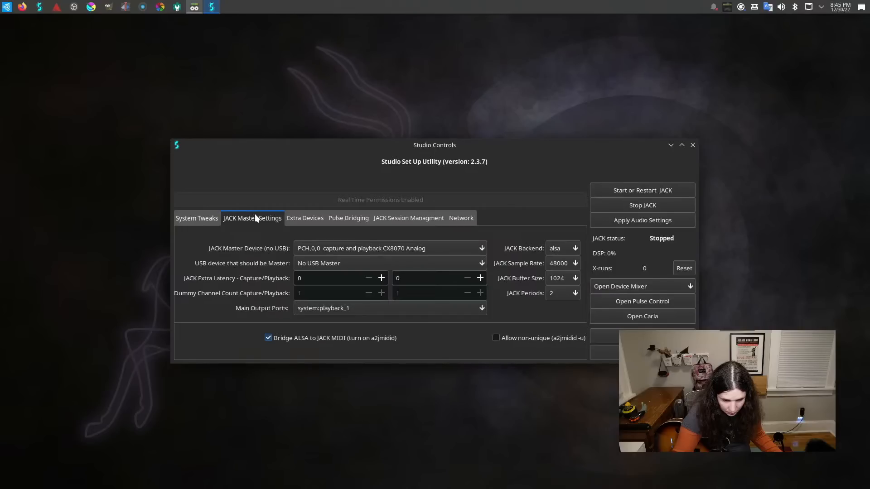
left_click(689, 190)
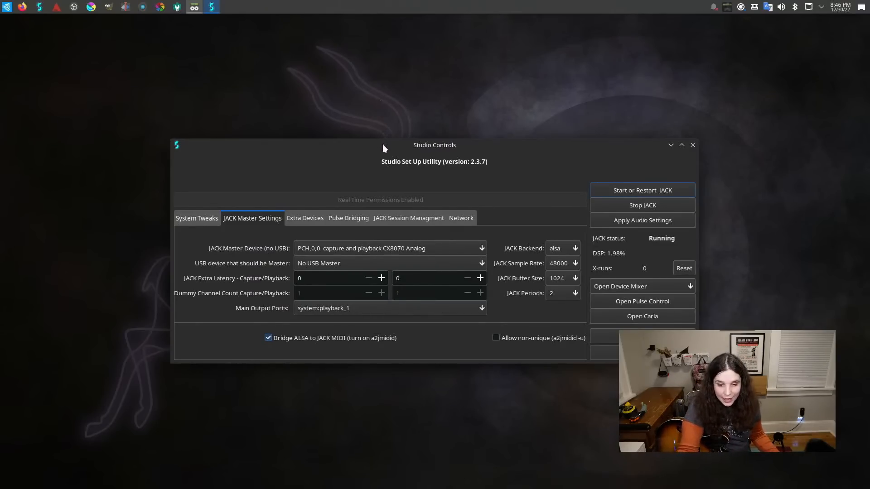
Arrange the Studio Controls and Guitarix windows one above the other and look through Guitarix's tube, preset and engine options.
left_click_drag(382, 145, 385, 248)
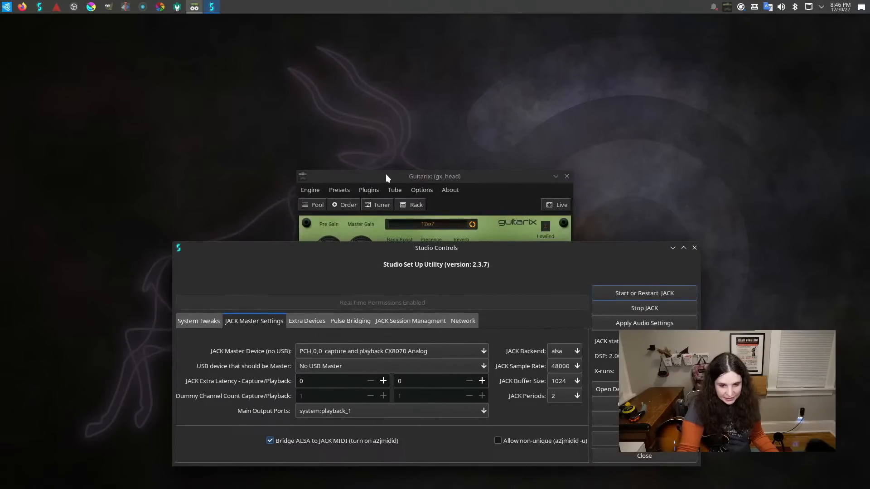
left_click(382, 158)
left_click_drag(382, 158, 366, 54)
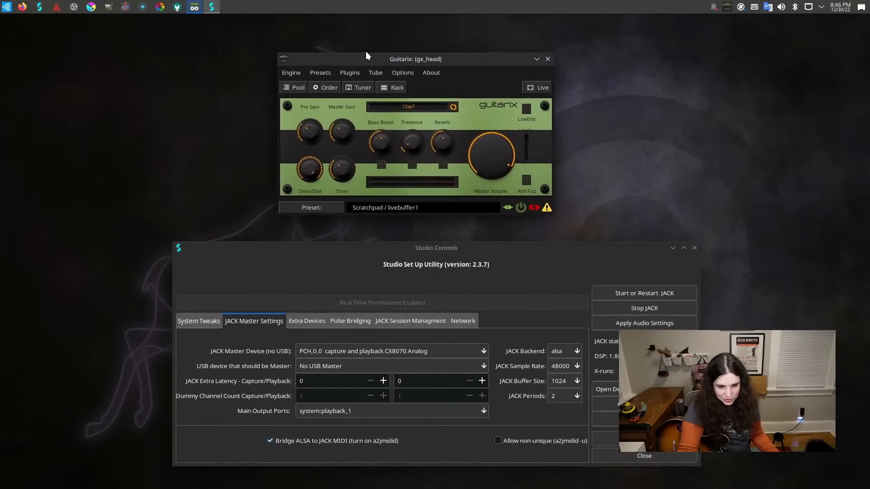
left_click(353, 75)
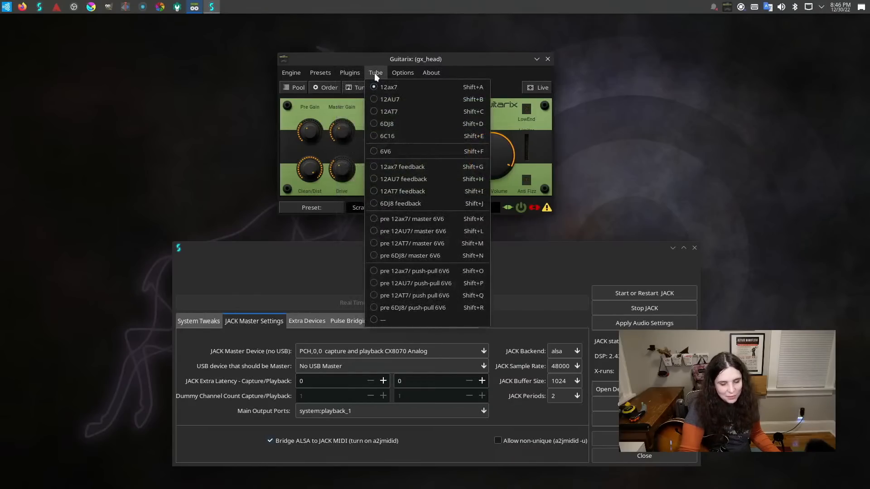
mouse_move(328, 72)
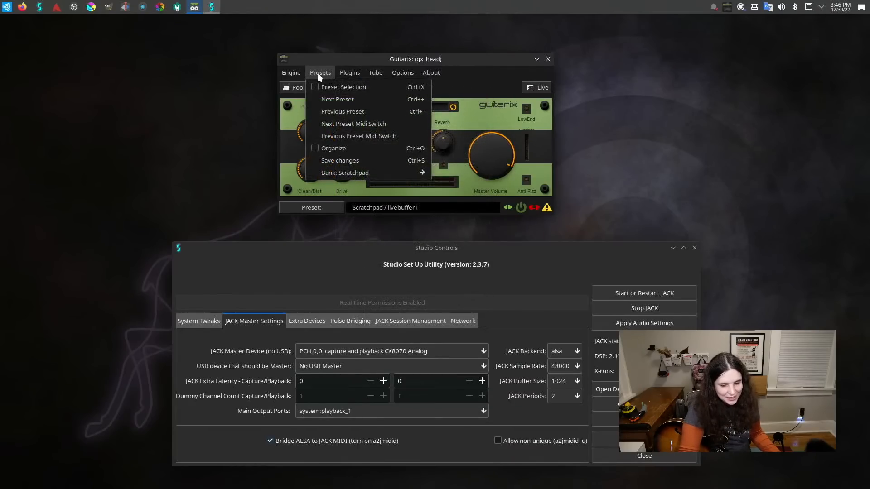
mouse_move(300, 75)
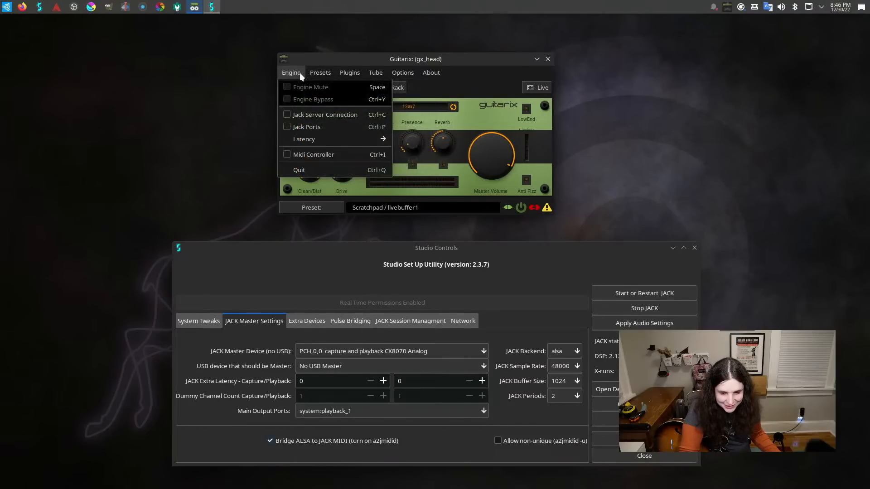
left_click(300, 73)
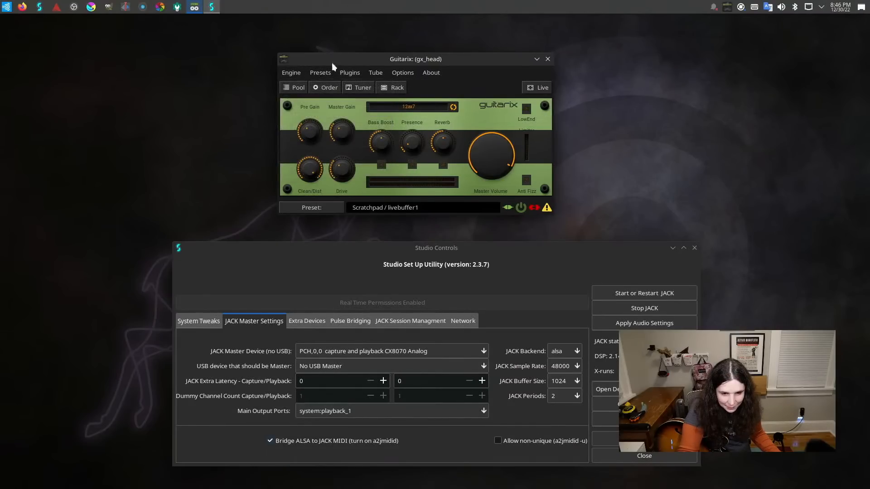
Close Guitarix, relaunch it from the application launcher, and check the system's audio devices.
left_click(548, 59)
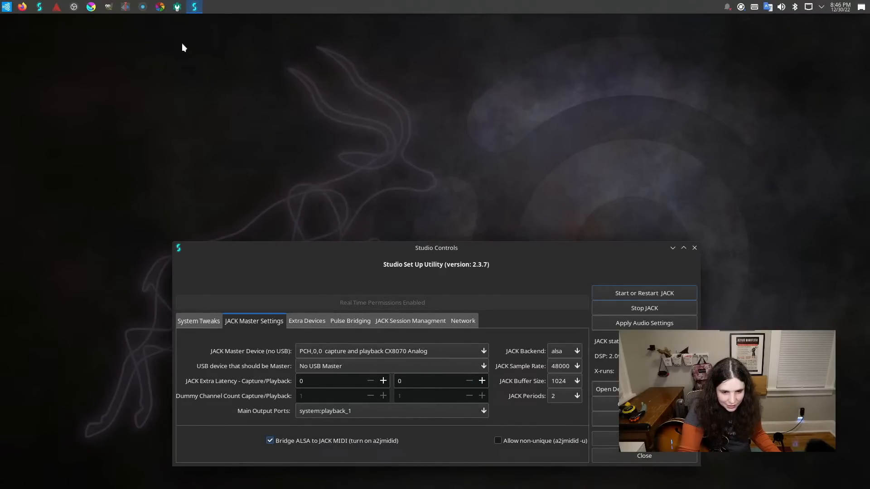
left_click(7, 7)
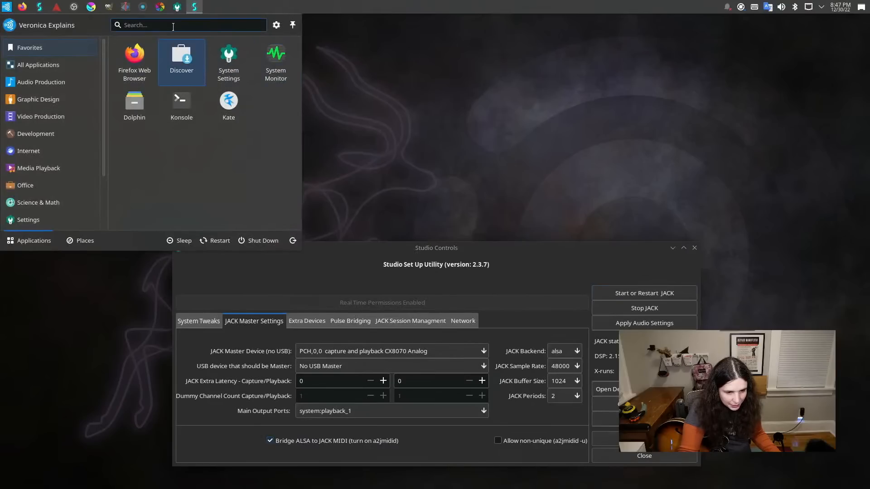
type("gu")
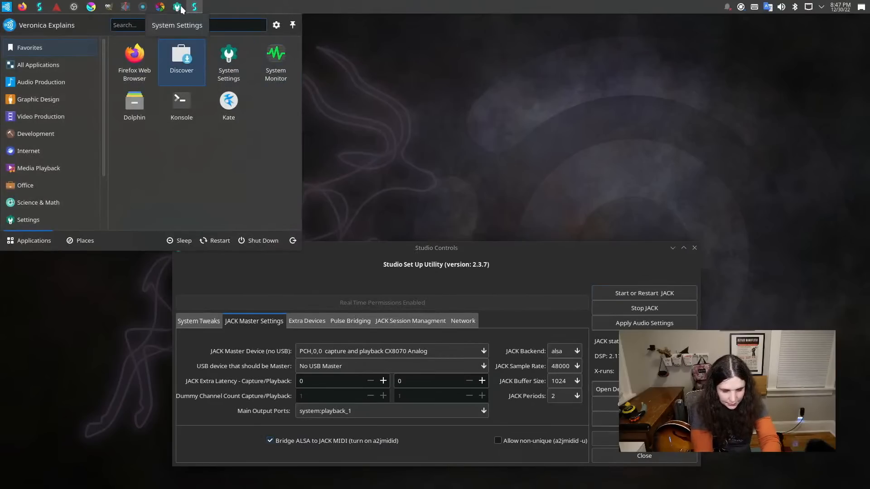
type("i")
key("Return")
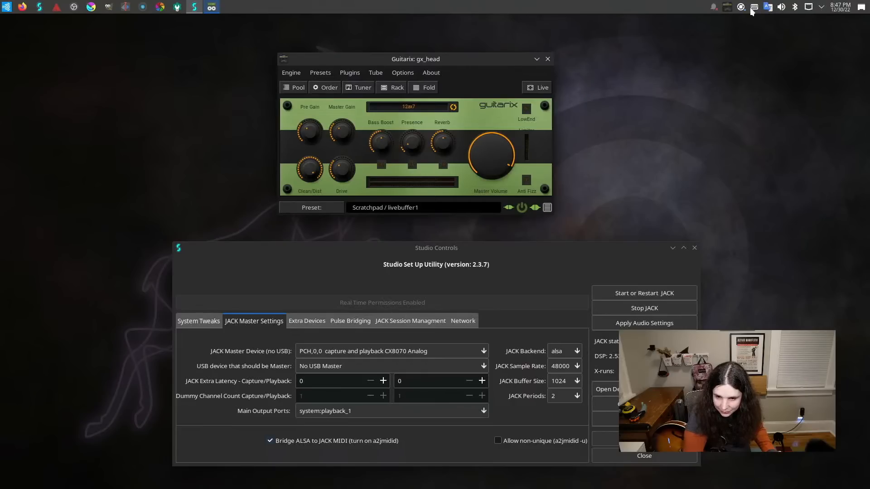
left_click(782, 7)
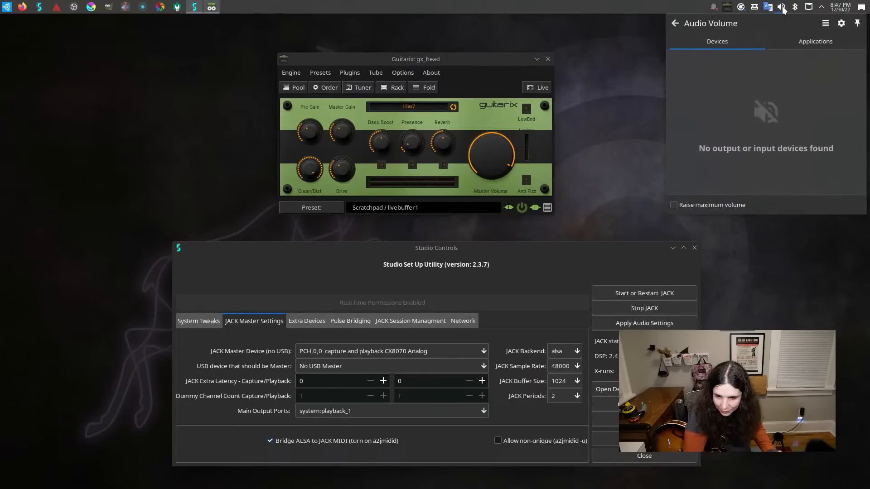
left_click(782, 7)
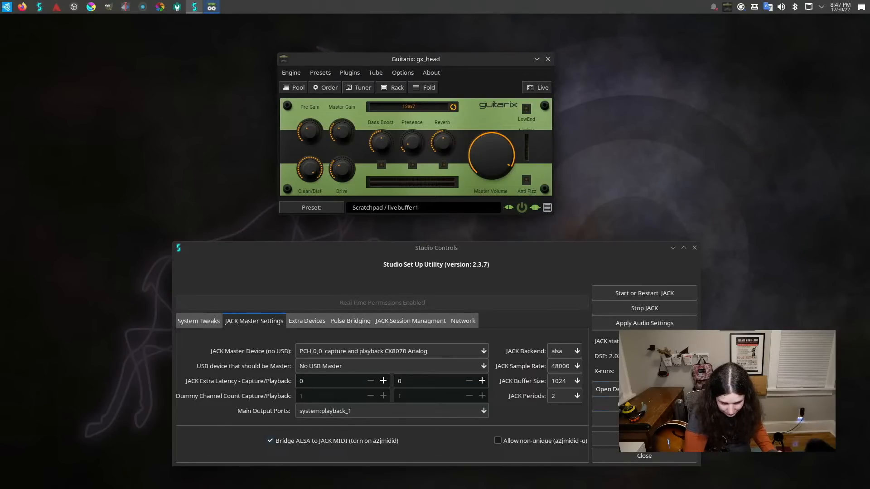
Review the pulse_in and pulse_out bridge settings in Studio Controls and apply the audio settings.
left_click(351, 323)
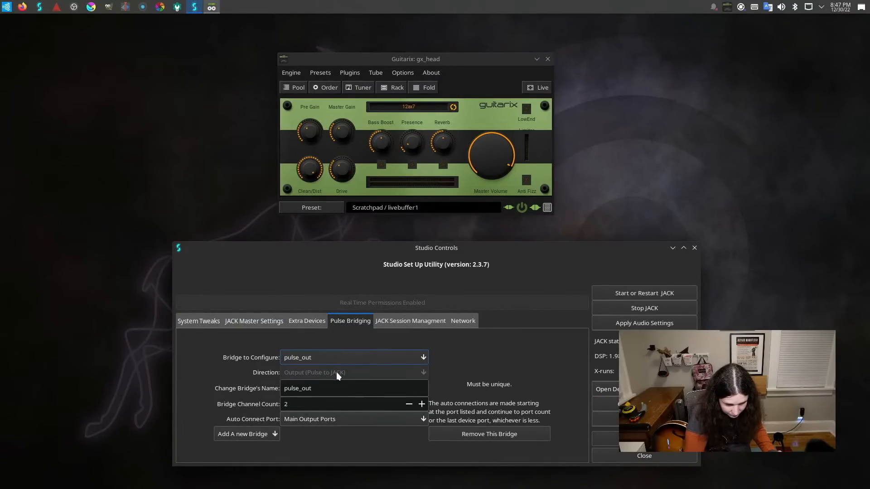
left_click(339, 351)
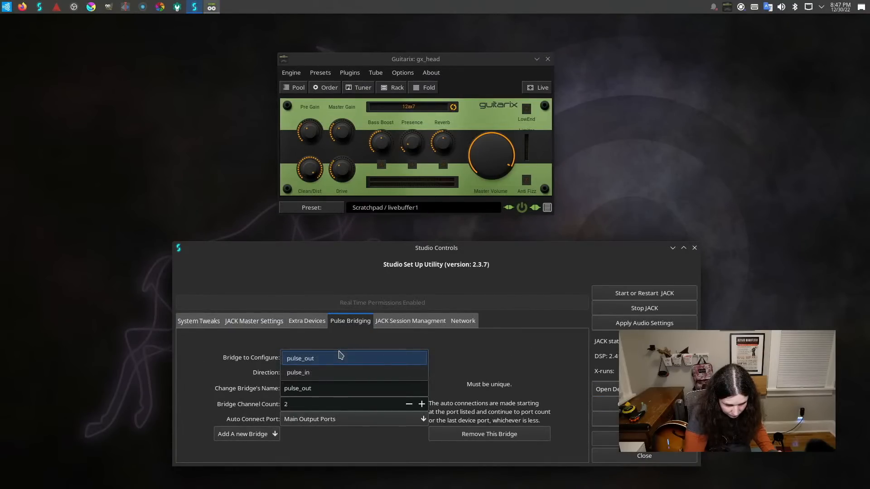
left_click(336, 370)
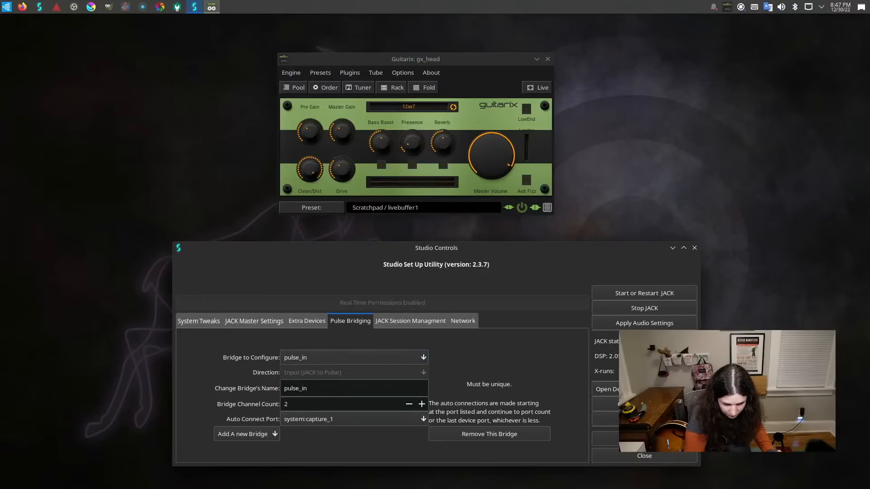
left_click(658, 327)
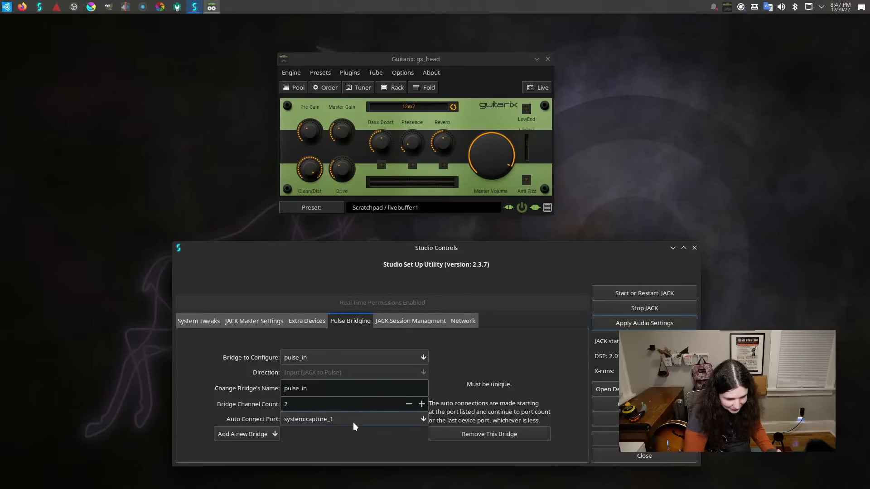
left_click(358, 359)
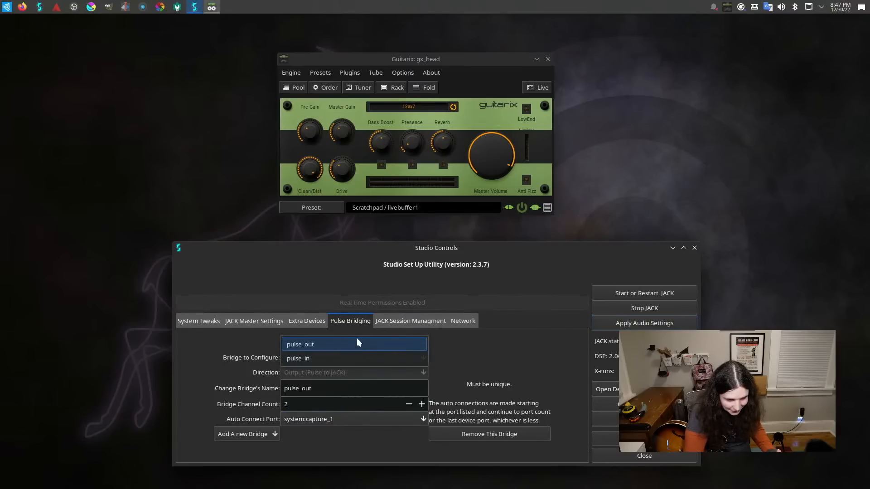
left_click(357, 338)
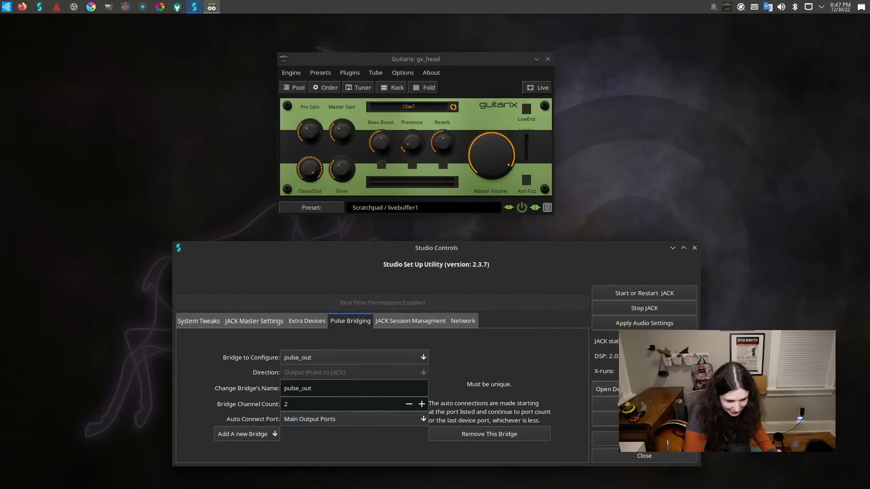
left_click(651, 324)
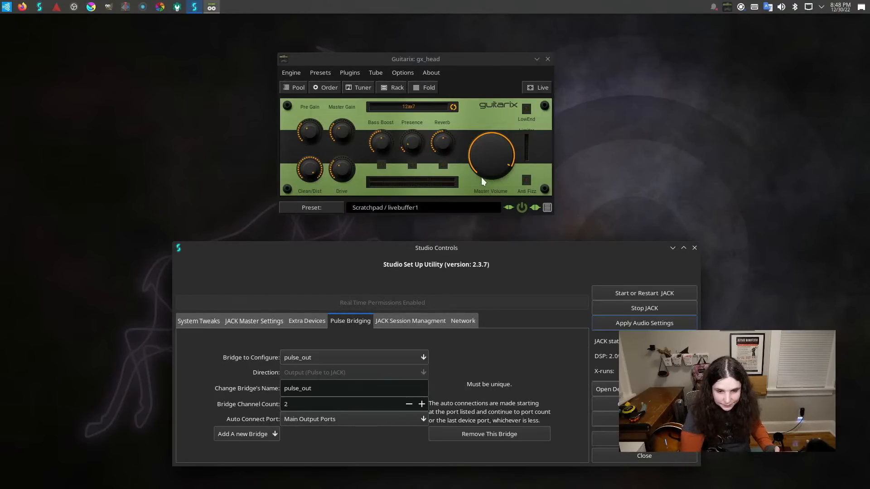
In Guitarix's JACK port connections, select USB1,0,0-in as the input and system for Output 2, and close the window.
left_click(317, 75)
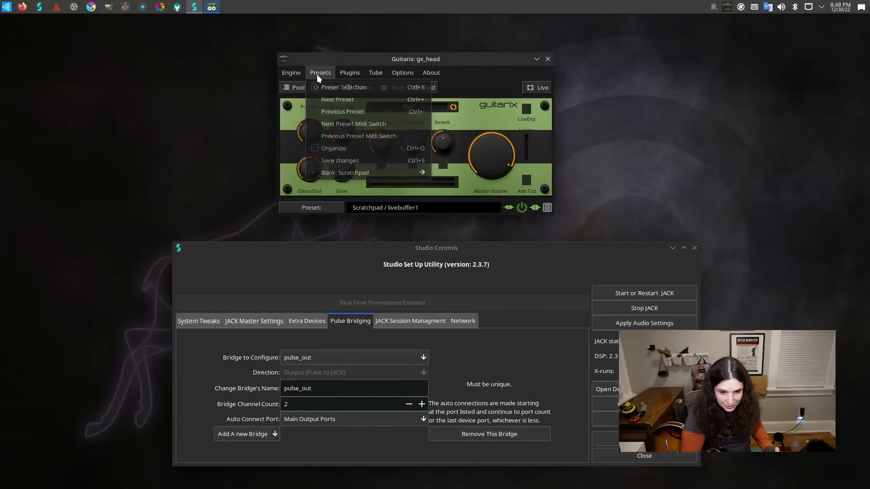
mouse_move(299, 74)
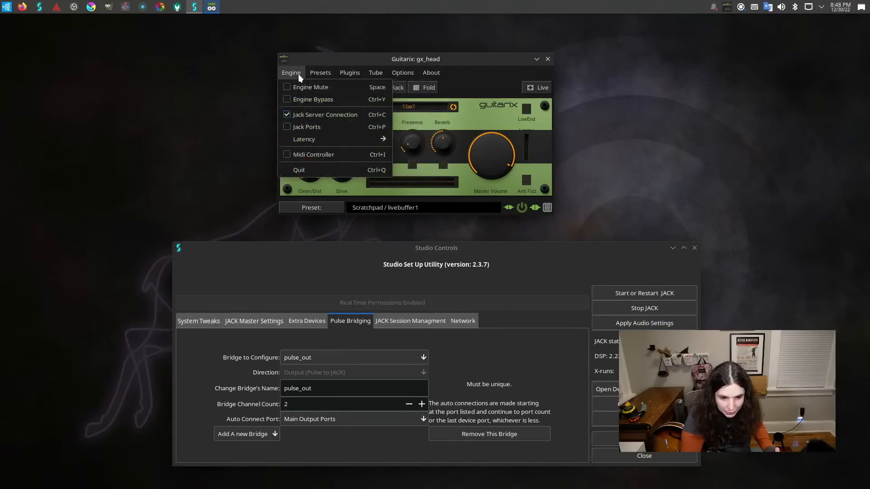
left_click(301, 126)
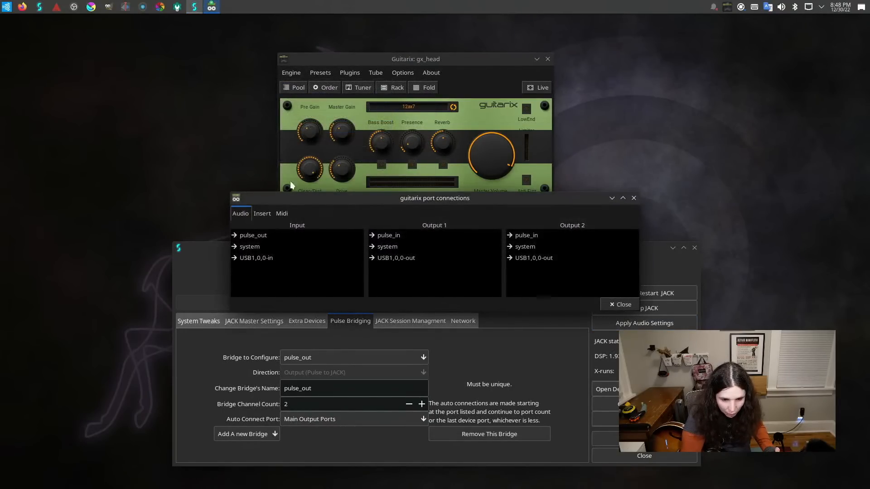
left_click(238, 257)
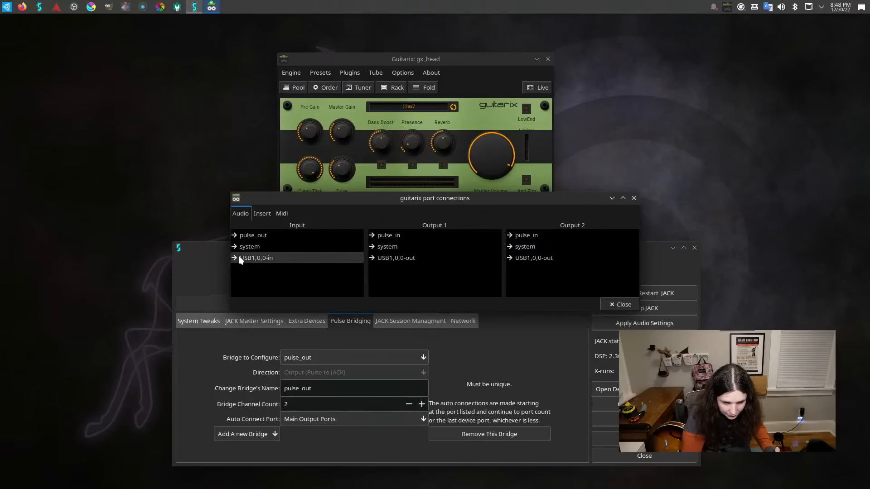
left_click(519, 249)
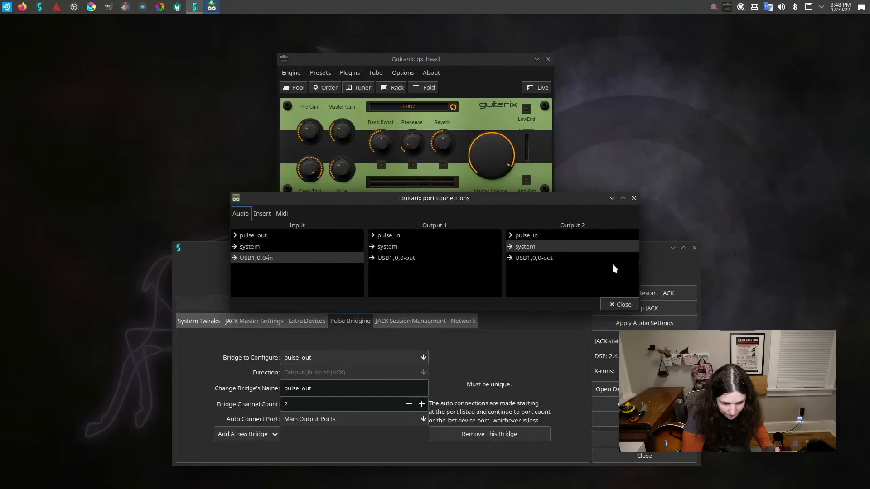
left_click(619, 301)
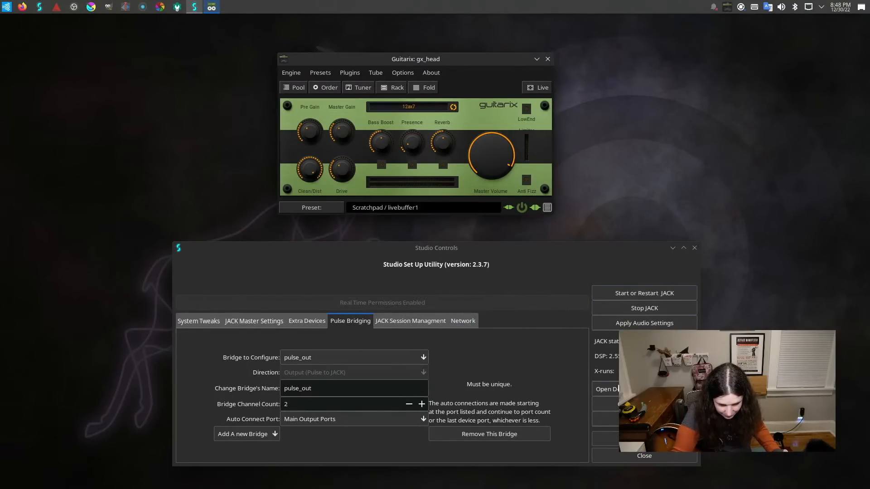
Open the device mixer for PCH from Studio Controls, examine its levels, and bring Guitarix back to the front.
left_click(618, 388)
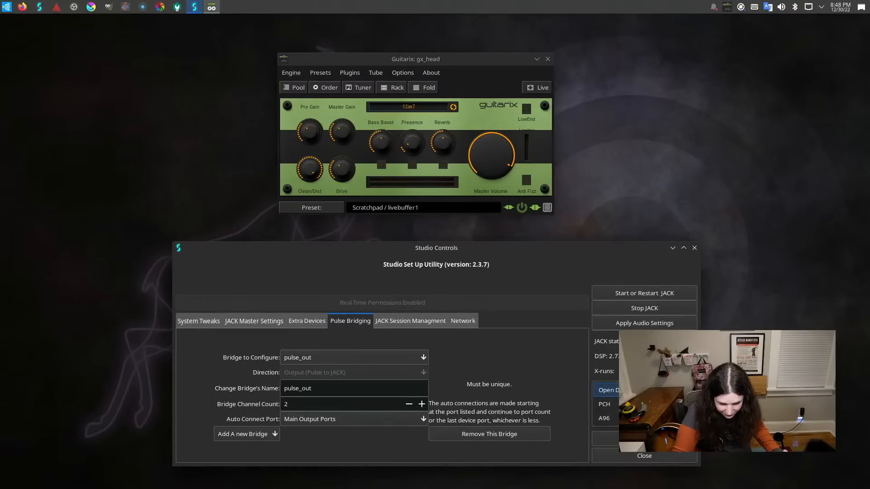
left_click(617, 406)
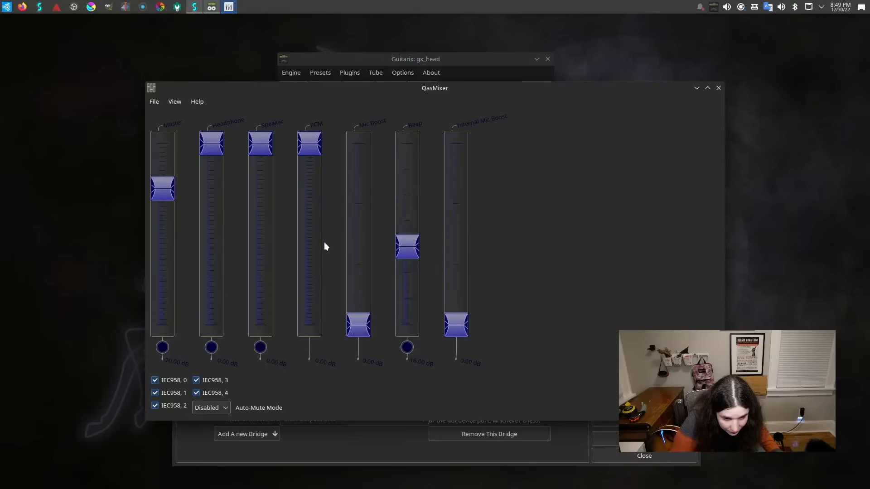
left_click(160, 99)
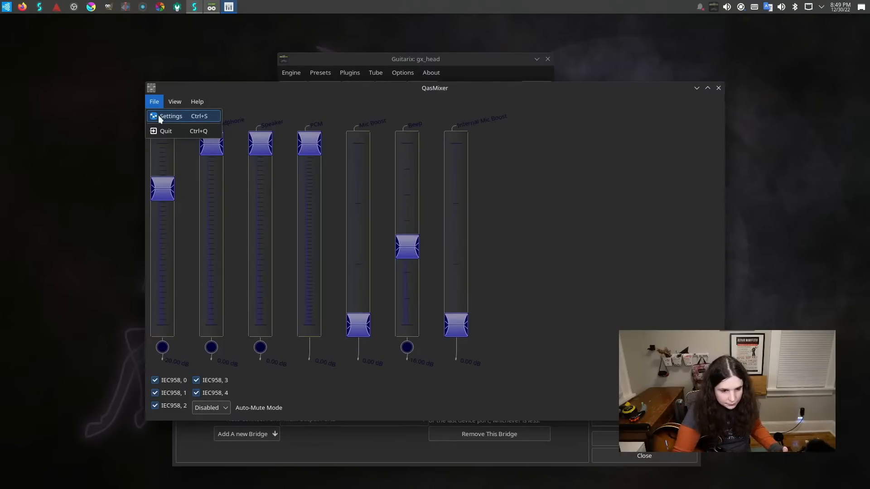
left_click(405, 54)
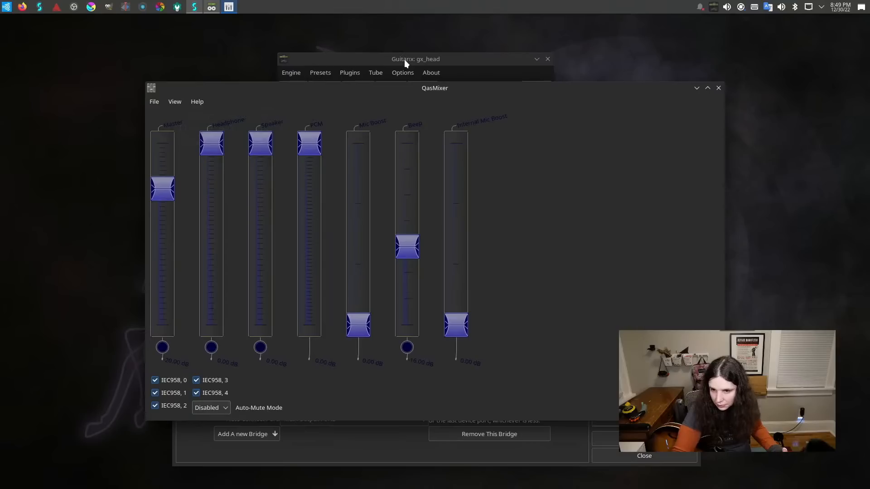
left_click(404, 58)
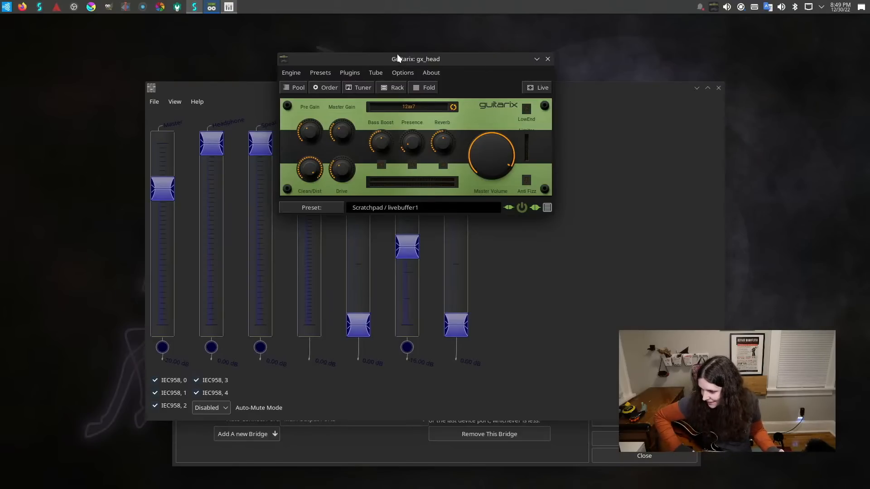
View Guitarix's rack and its full-screen live display, and return to the main amp view.
left_click(396, 91)
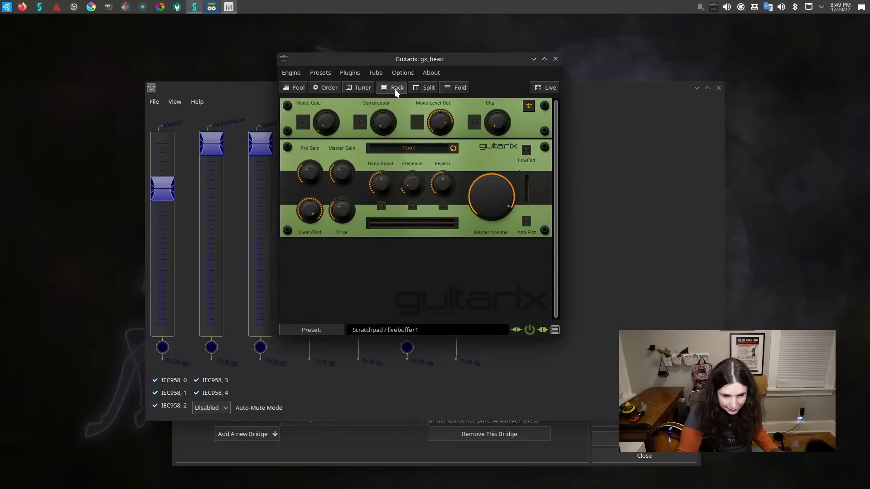
left_click(395, 89)
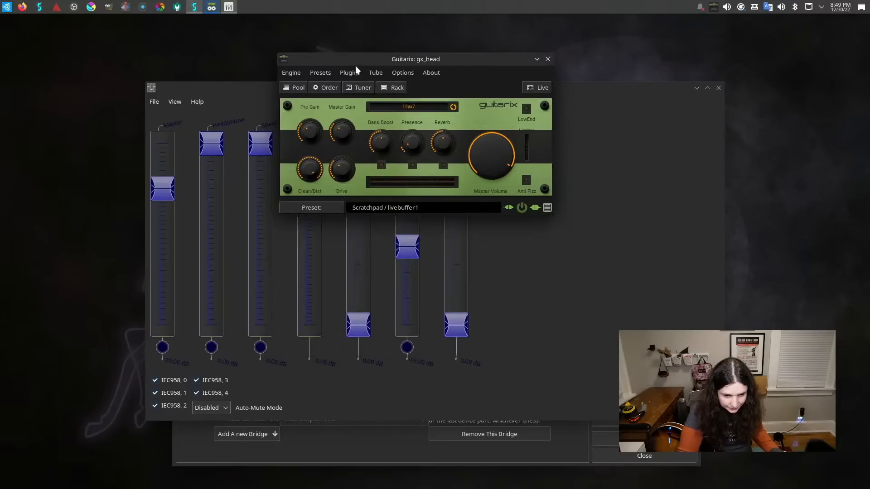
left_click(542, 89)
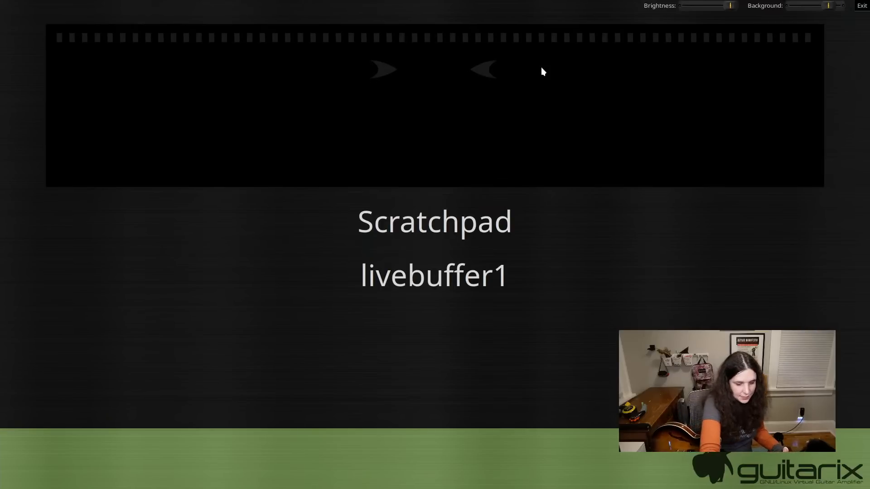
key("Escape")
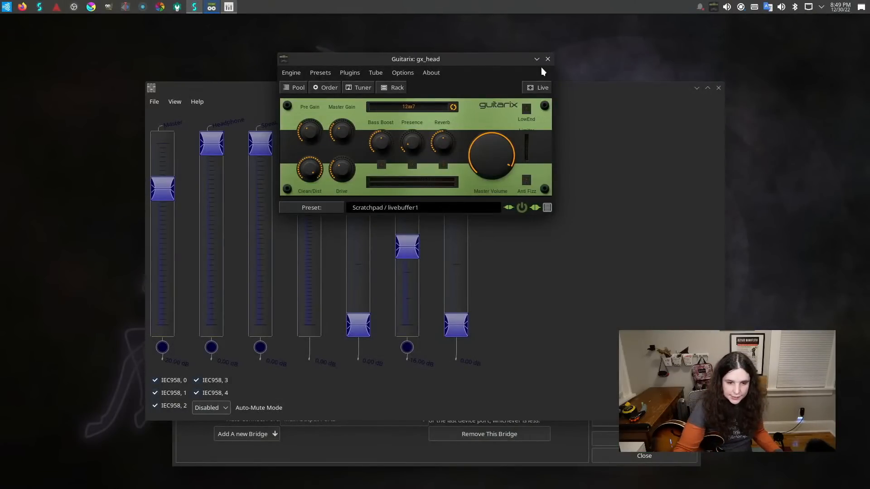
In Guitarix's JACK port connections, select system for Output 1, check the insert connections, and close the window.
left_click(291, 72)
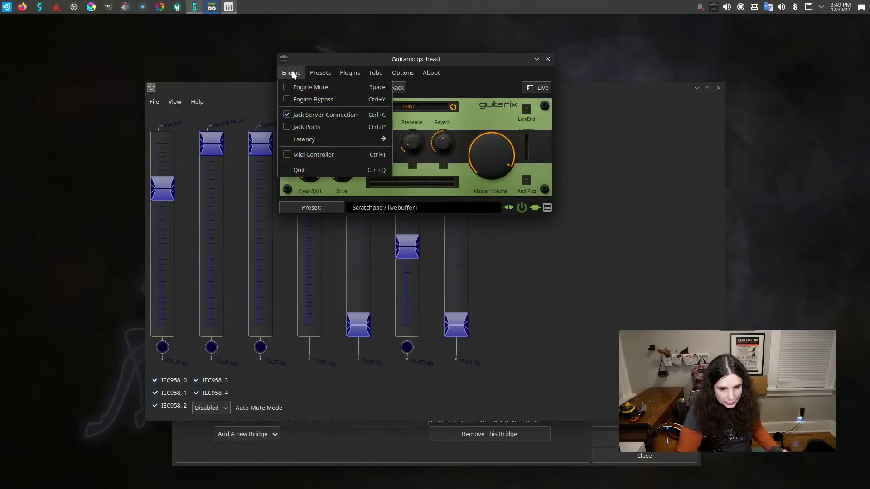
left_click(296, 126)
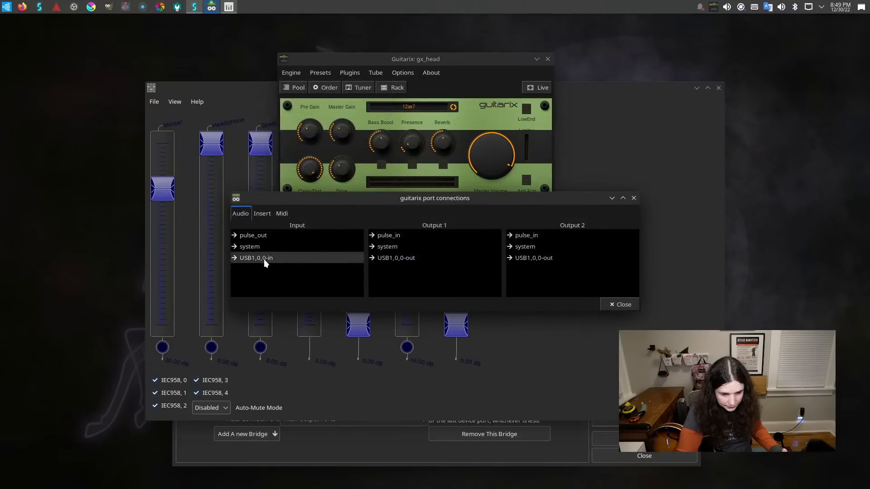
left_click(407, 245)
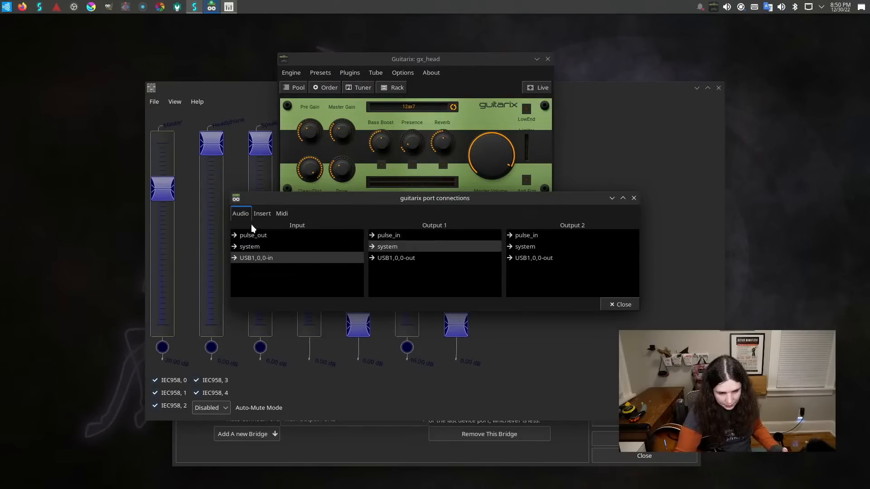
left_click(259, 215)
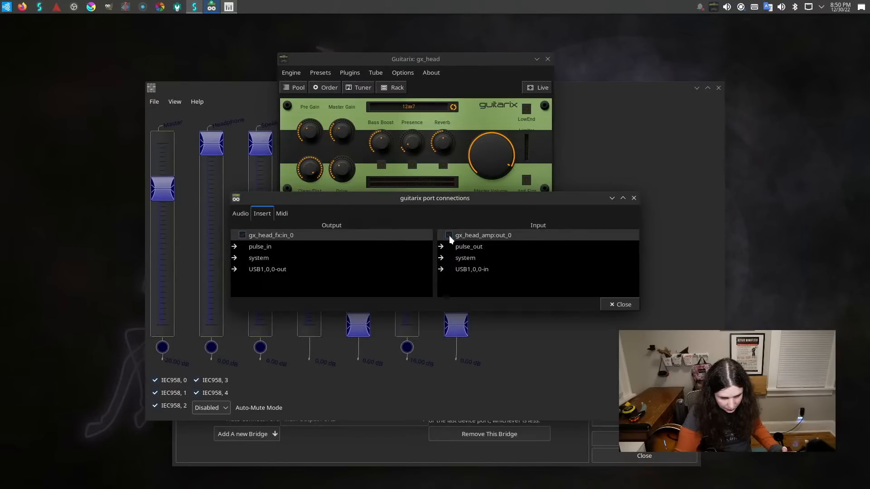
left_click(237, 216)
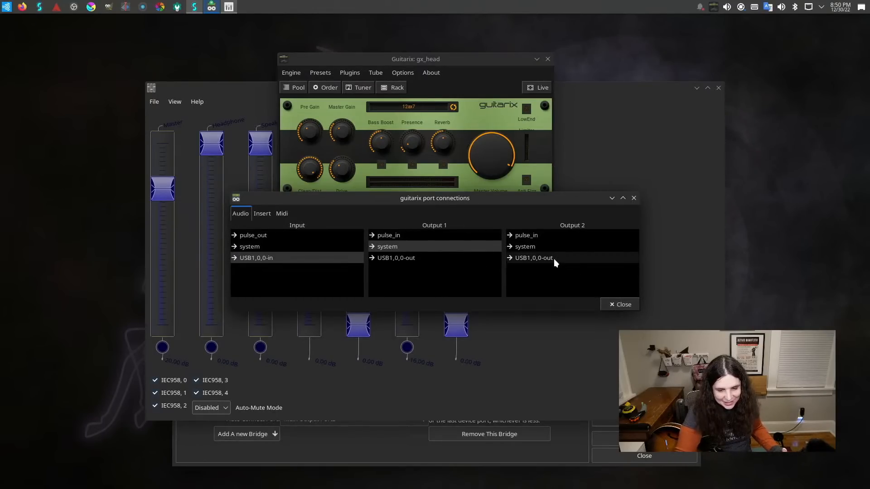
left_click(618, 304)
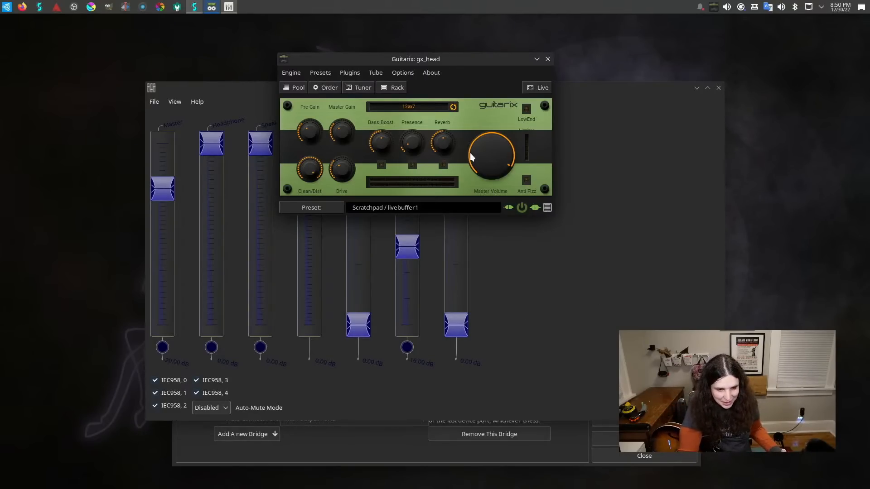
Launch QjackCtl, open its Patchbay, and check which patchbay definitions are available.
key("super")
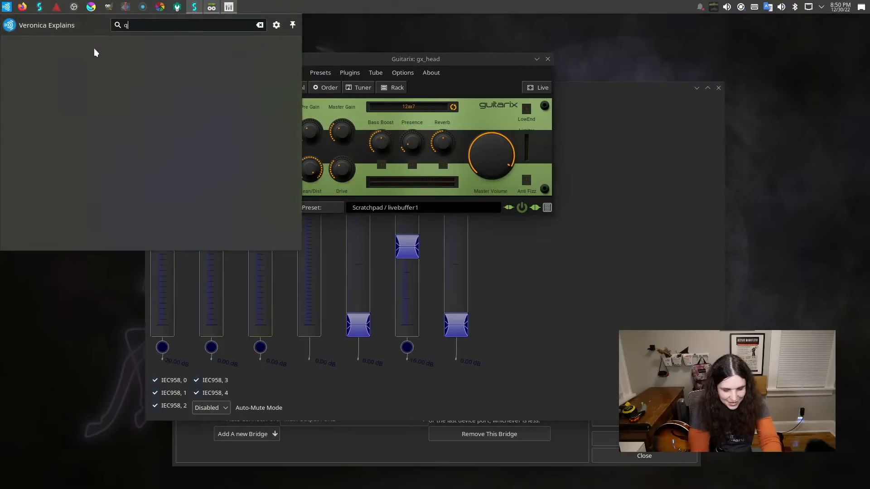
type("qjack")
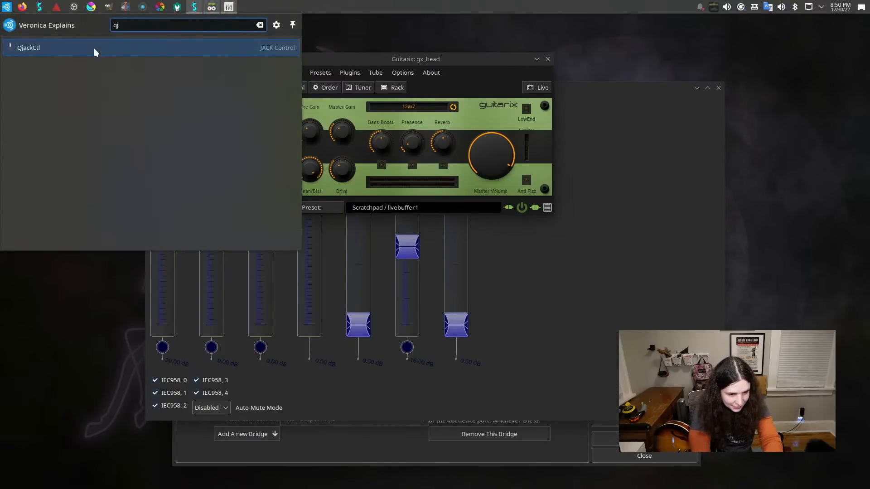
key("Return")
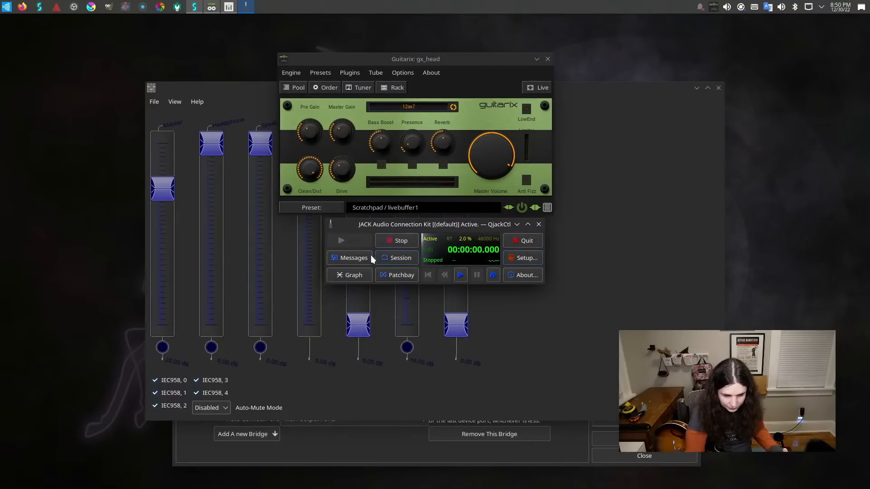
left_click(388, 276)
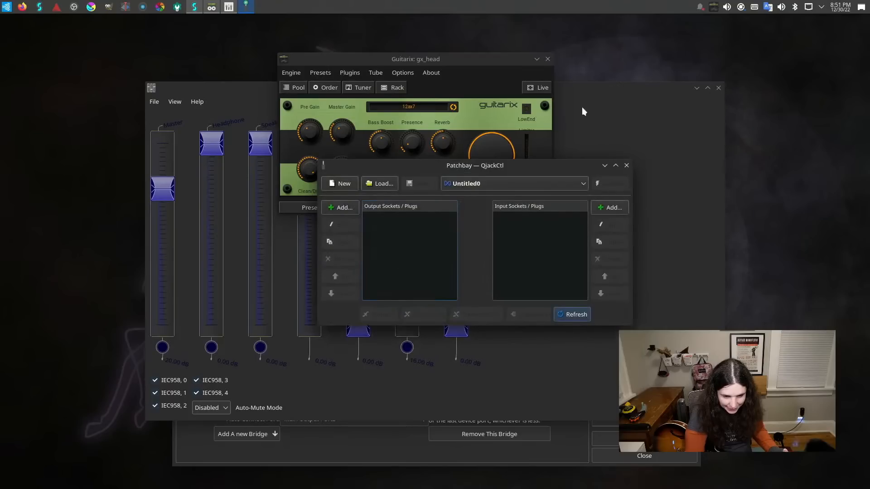
left_click(538, 182)
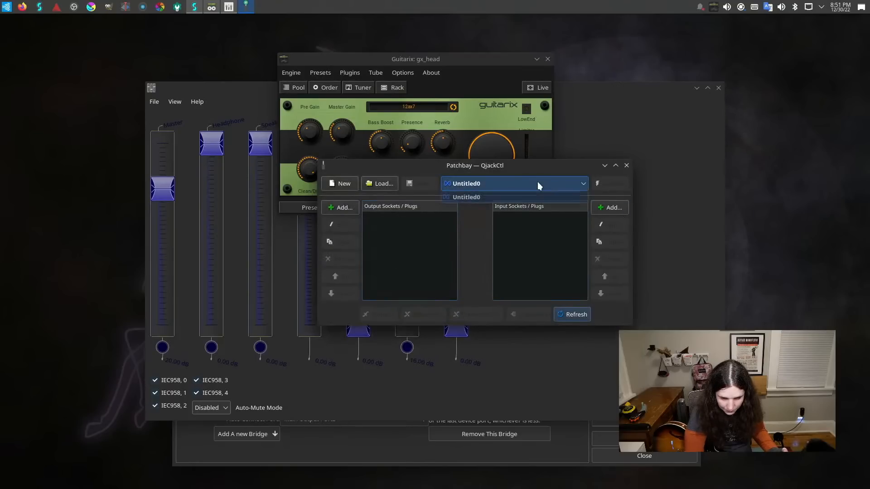
left_click(538, 182)
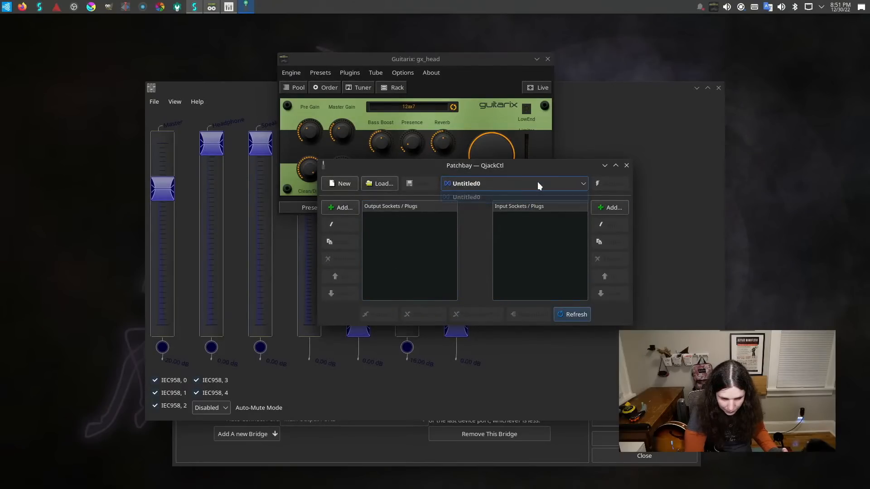
Add an audio input socket to the patchbay with client USB1,0,0-out and the playback_1 plug.
left_click(614, 208)
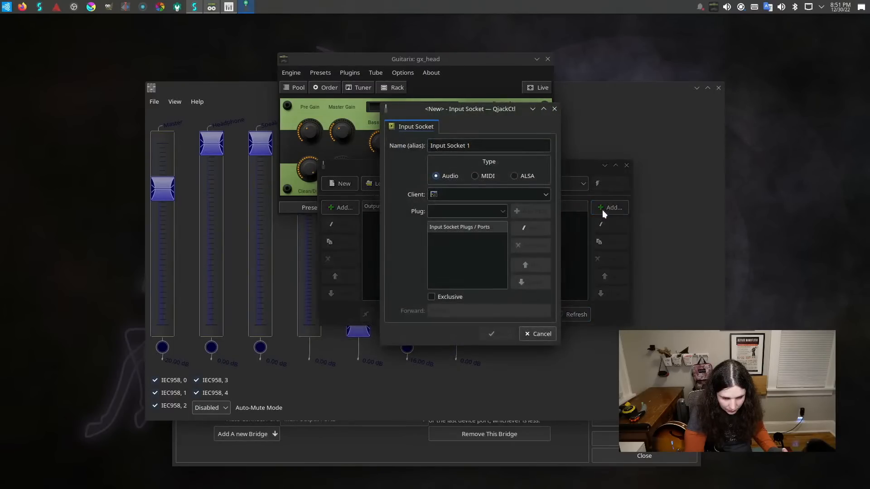
left_click(485, 195)
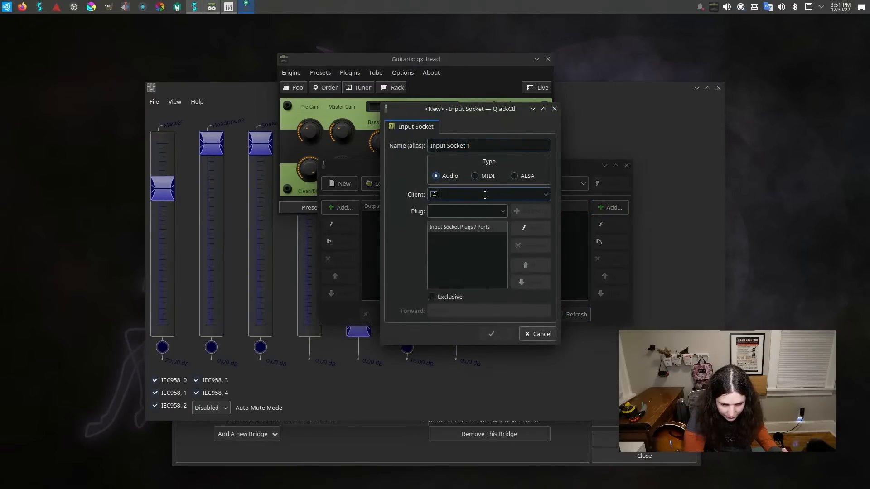
left_click(545, 196)
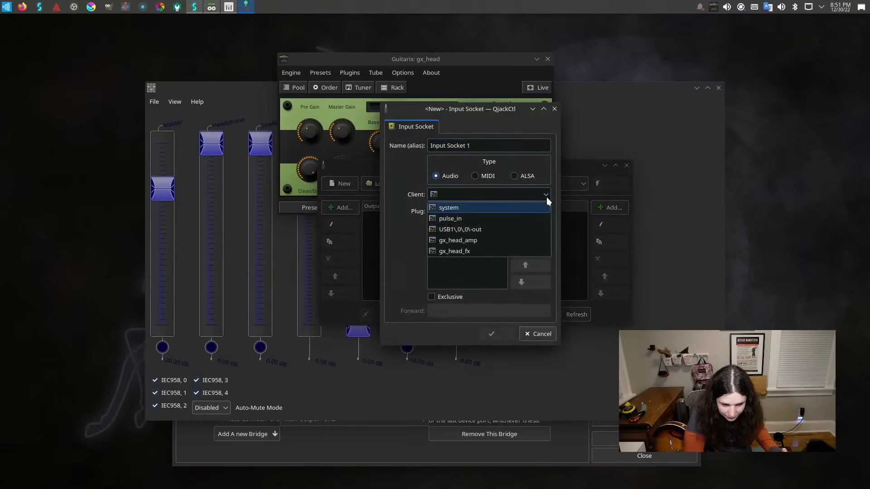
left_click(508, 226)
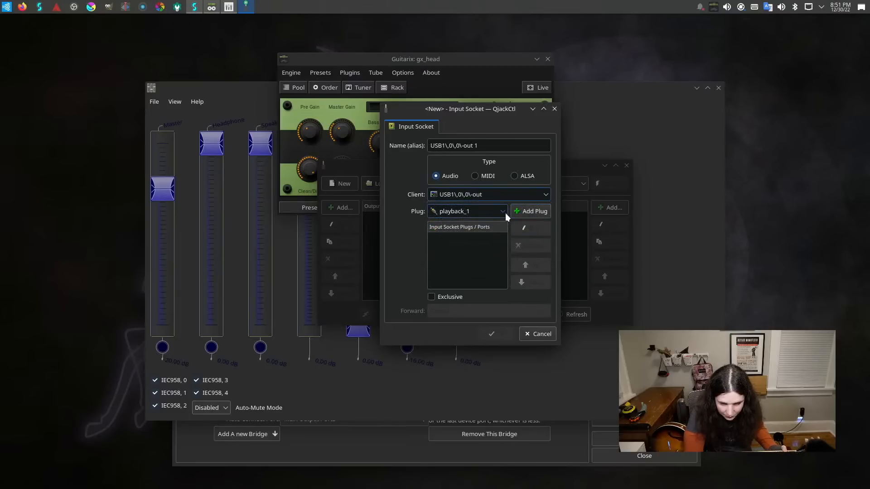
left_click(504, 211)
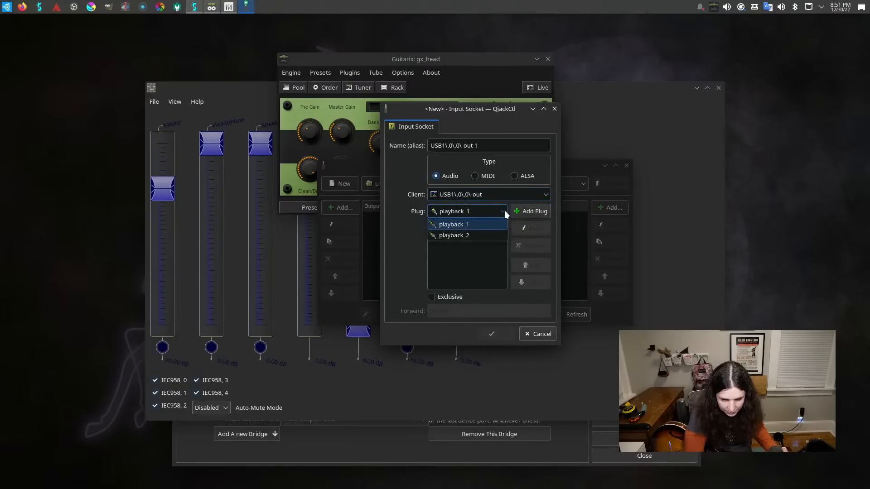
left_click(493, 228)
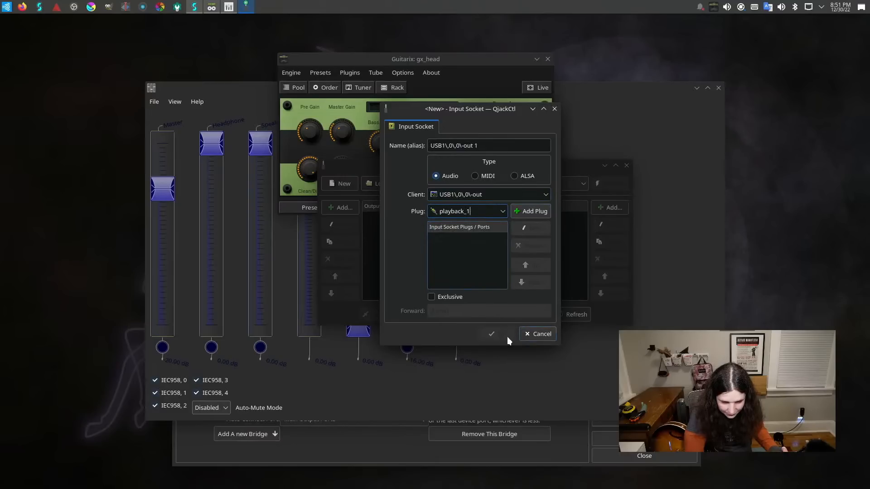
left_click(526, 210)
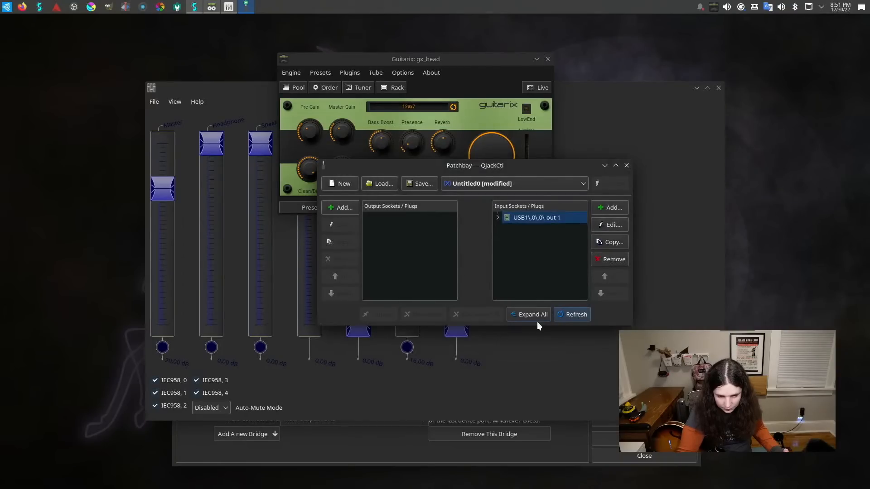
Add an audio output socket to the patchbay with client pulse_out and the front-left plug.
left_click(348, 207)
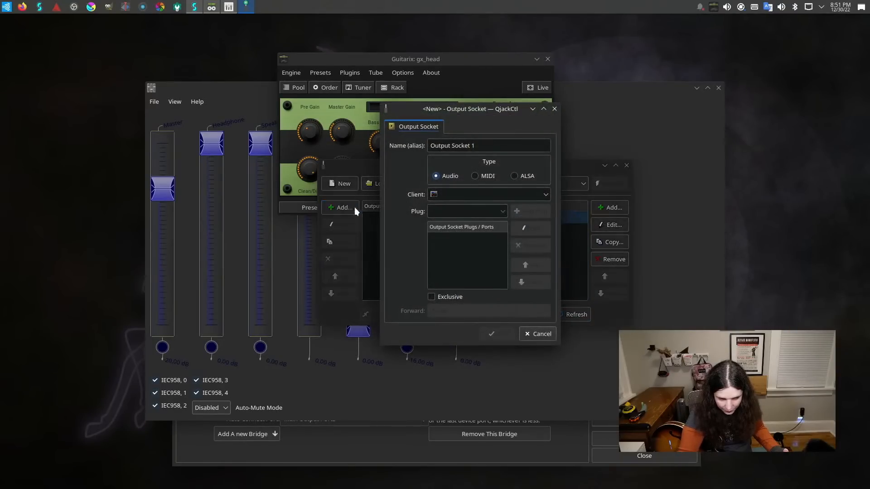
left_click(543, 197)
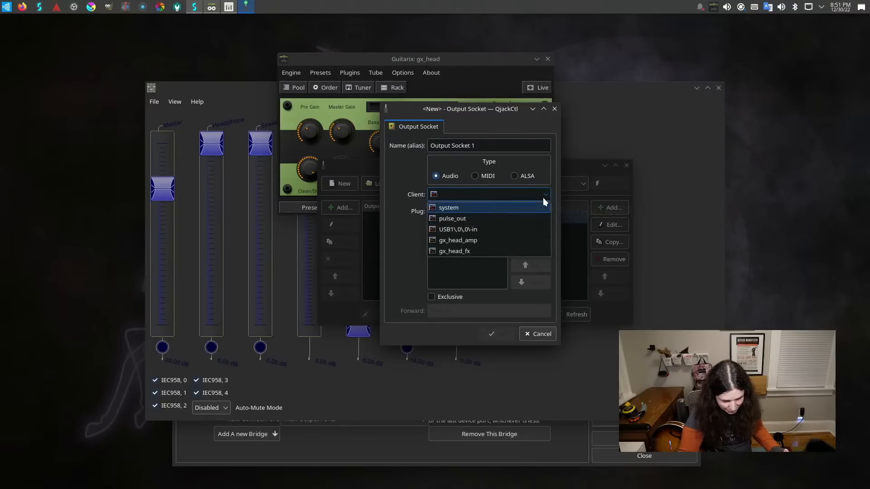
left_click(501, 218)
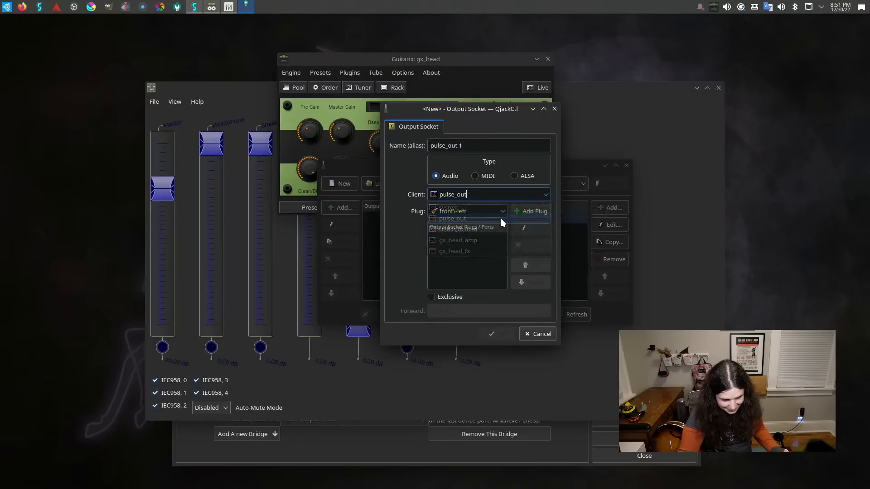
left_click(501, 212)
left_click(501, 212)
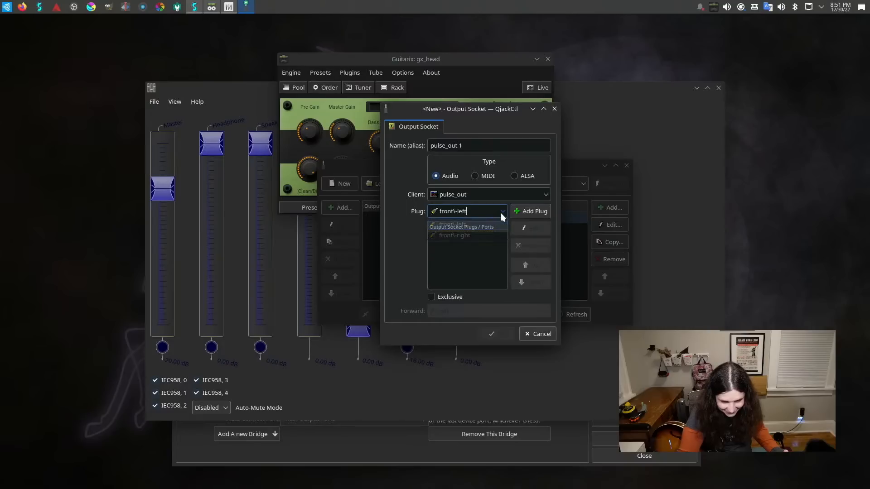
left_click(531, 212)
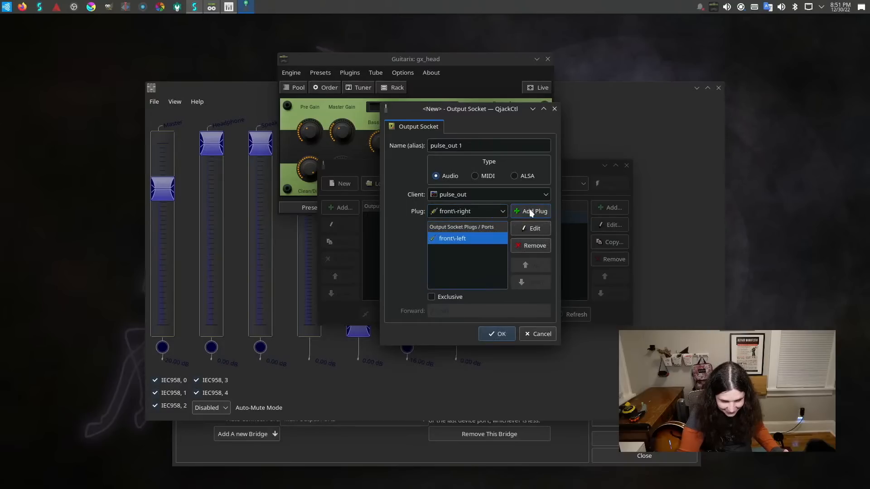
left_click(507, 336)
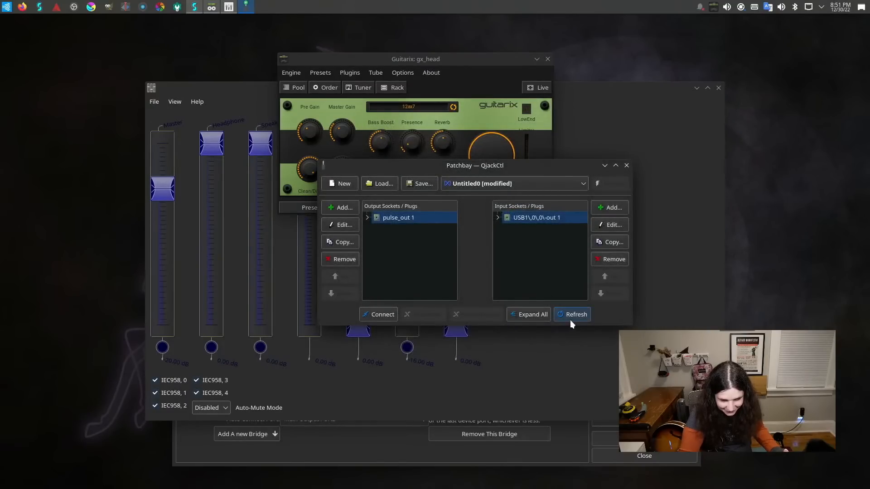
Connect the pulse_out socket to the USB1,0,0-out socket, refresh the patchbay, and close it.
left_click(383, 312)
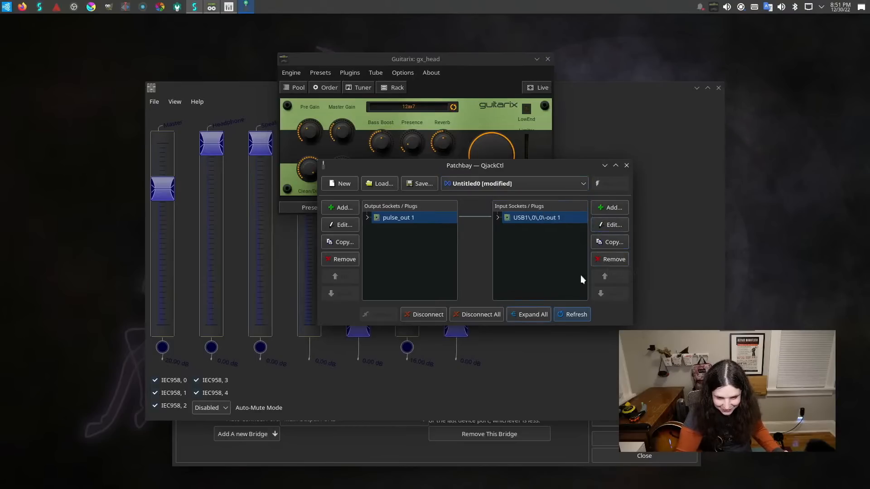
left_click(570, 312)
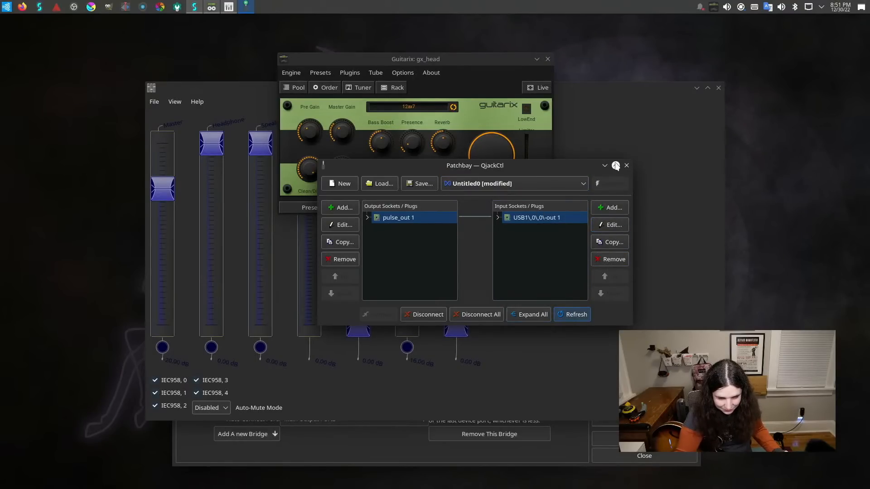
left_click(627, 166)
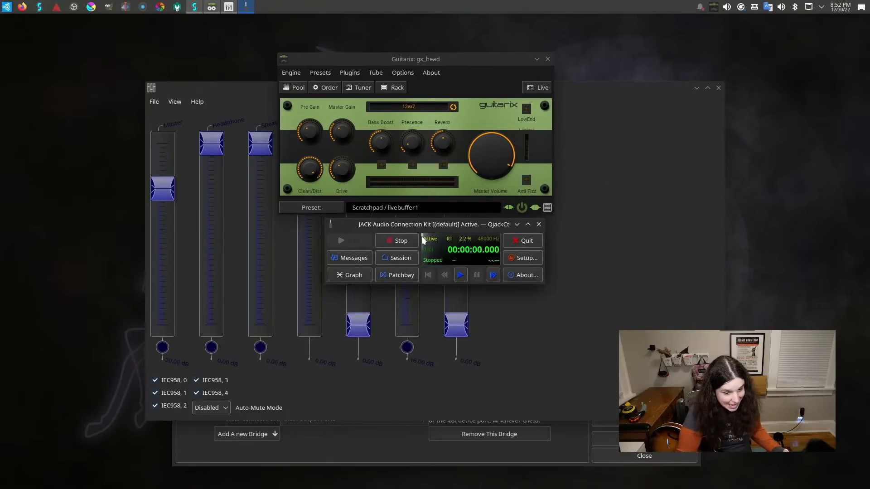
Stop the JACK audio server despite the active clients and start it again.
left_click(395, 243)
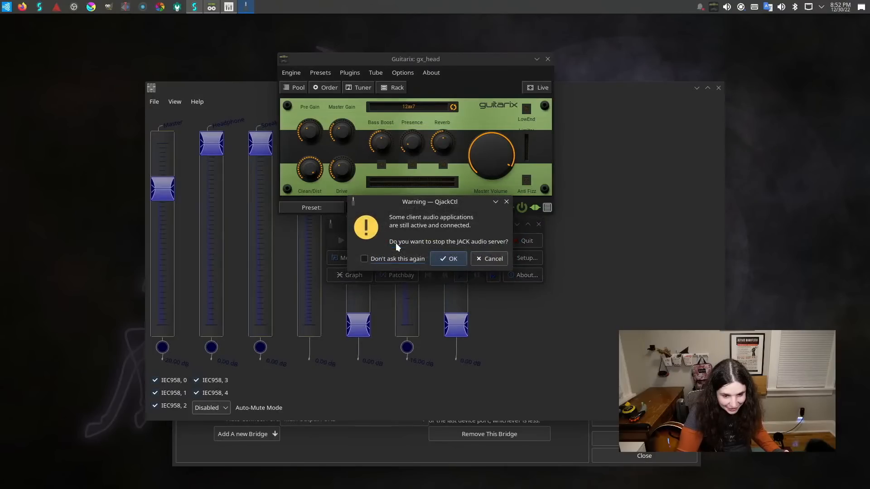
left_click(453, 260)
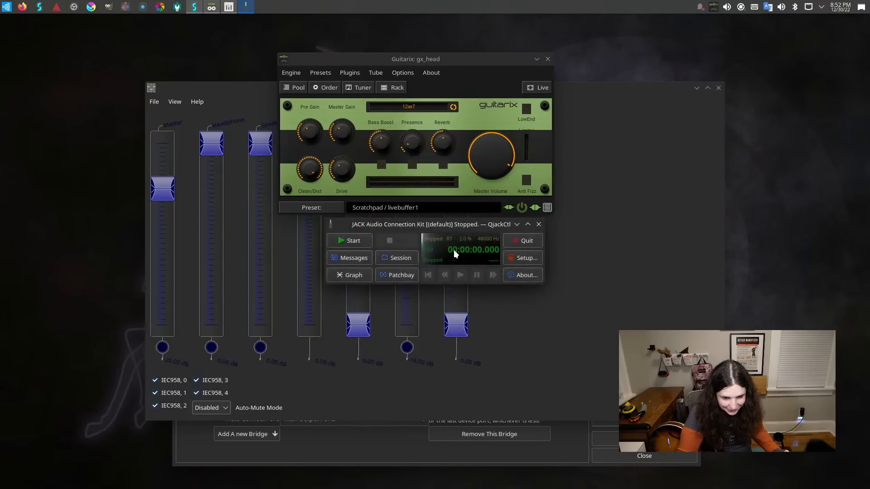
left_click(347, 245)
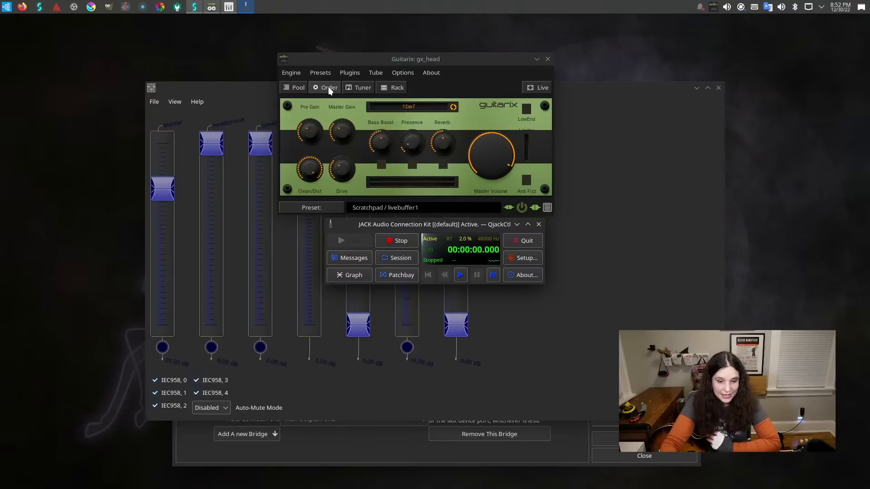
Show Guitarix's plugin rack alongside the amp head to view its effect controls.
left_click(347, 75)
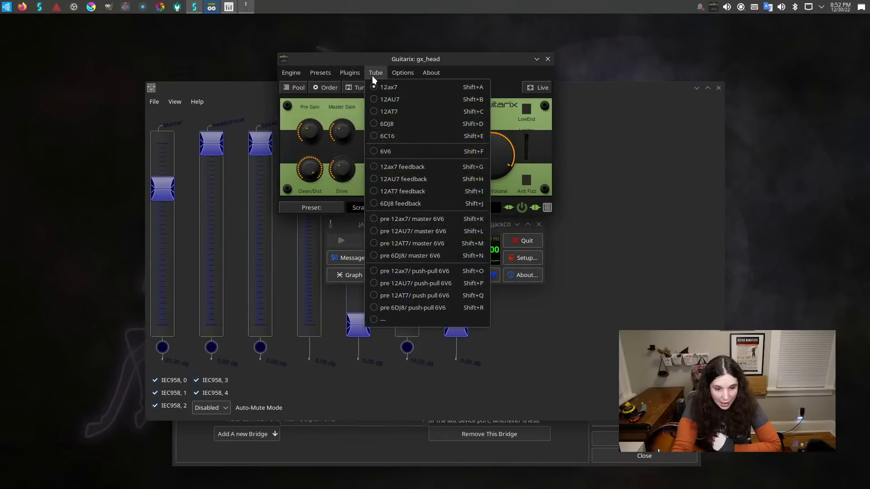
mouse_move(354, 74)
left_click(355, 112)
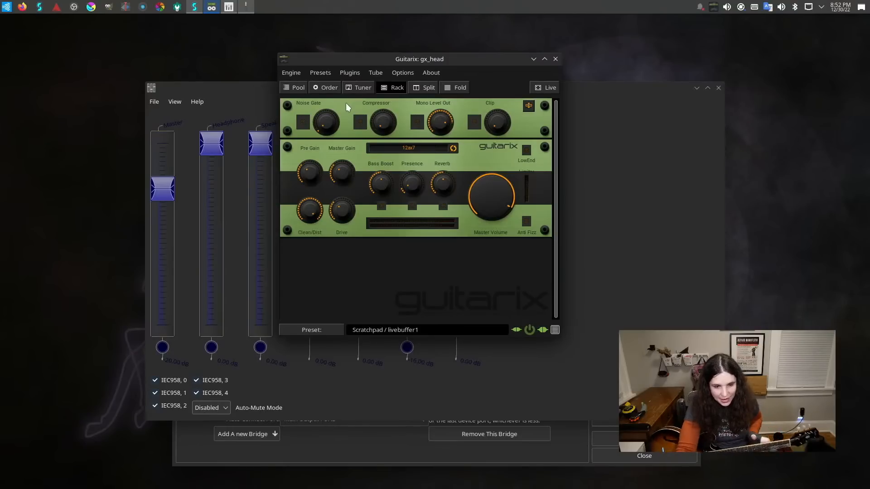
Close Guitarix and stop the JACK audio server despite the active clients.
left_click(556, 59)
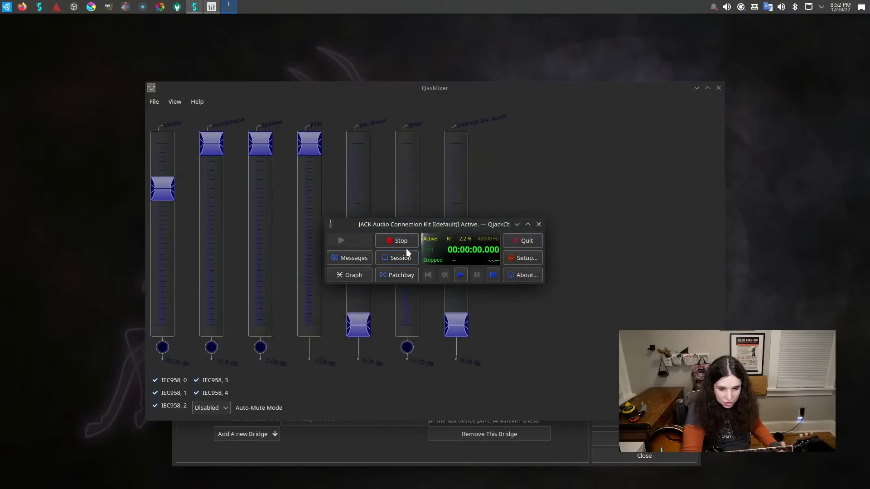
left_click(388, 241)
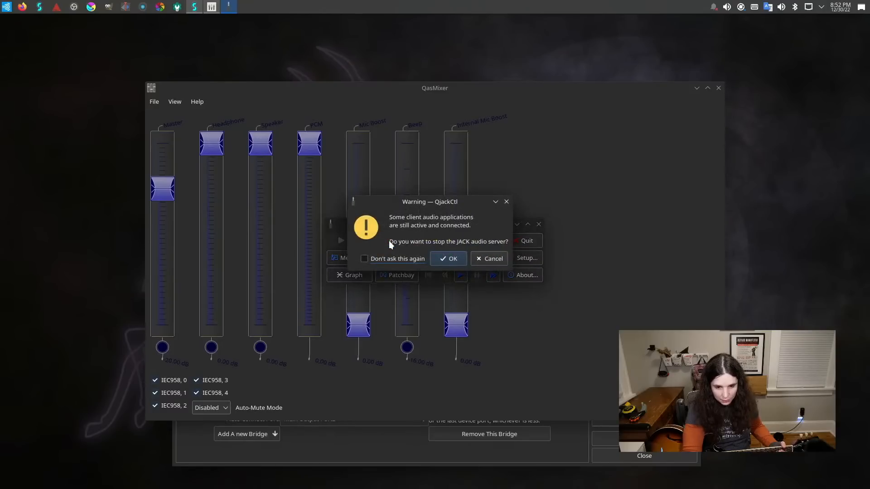
left_click(455, 260)
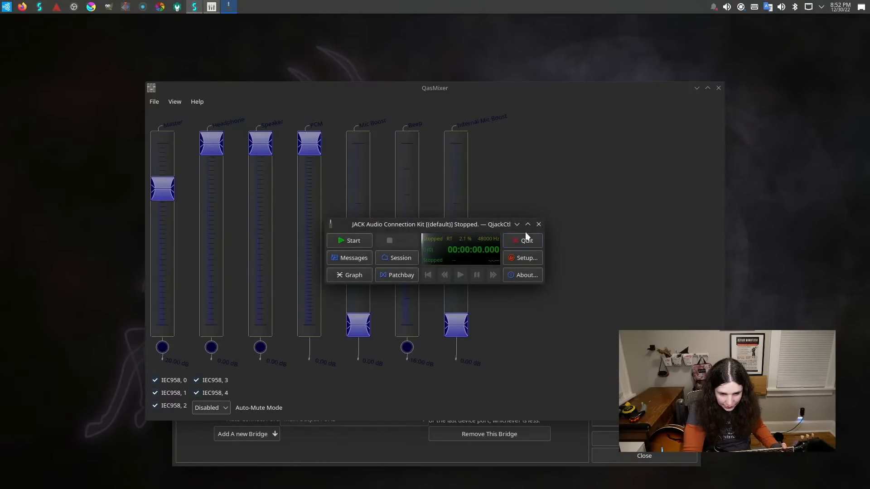
Quit QjackCtl and discard the changes to the Untitled0 patchbay definition.
left_click(539, 225)
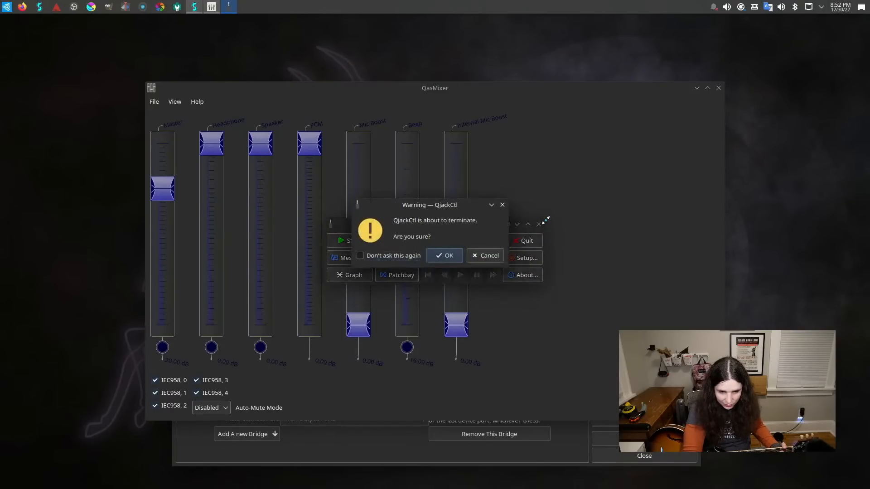
left_click(454, 257)
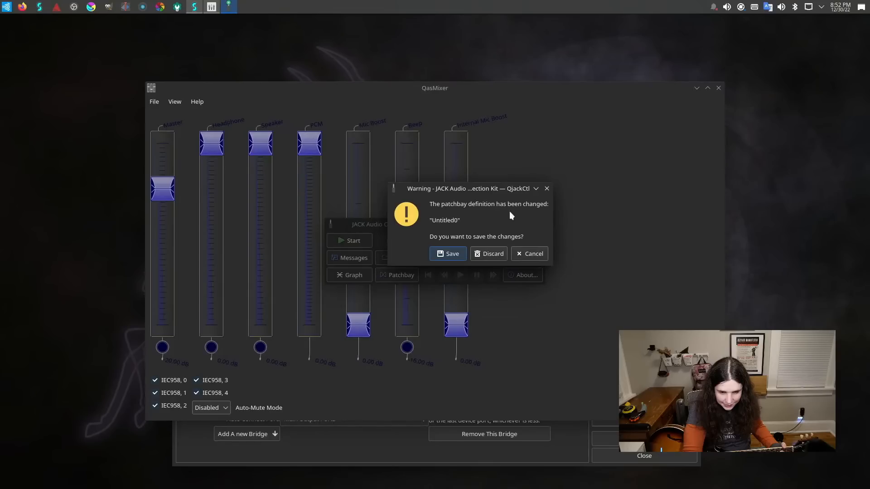
left_click(481, 253)
Close QasMixer, then stop JACK from Studio Controls and close that utility.
left_click(719, 88)
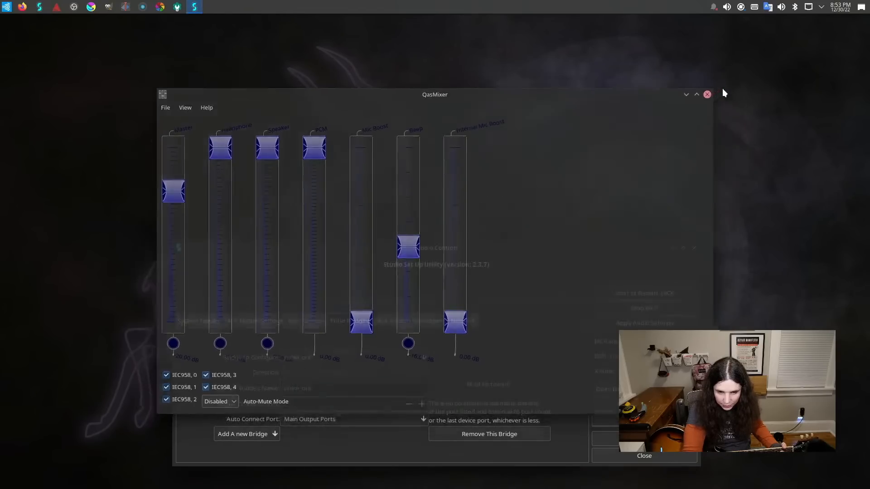
left_click(670, 308)
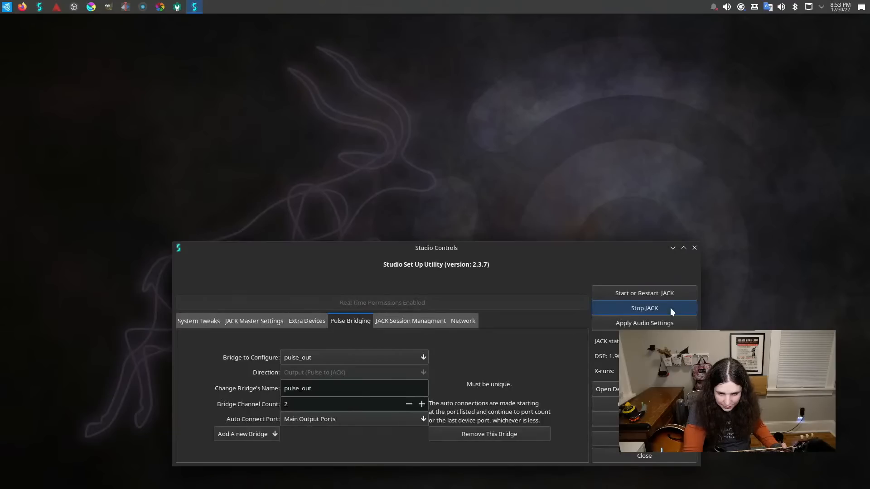
left_click(694, 247)
Launch the Rakarrack guitar effects processor and move its window away from the screen corner.
left_click(3, 8)
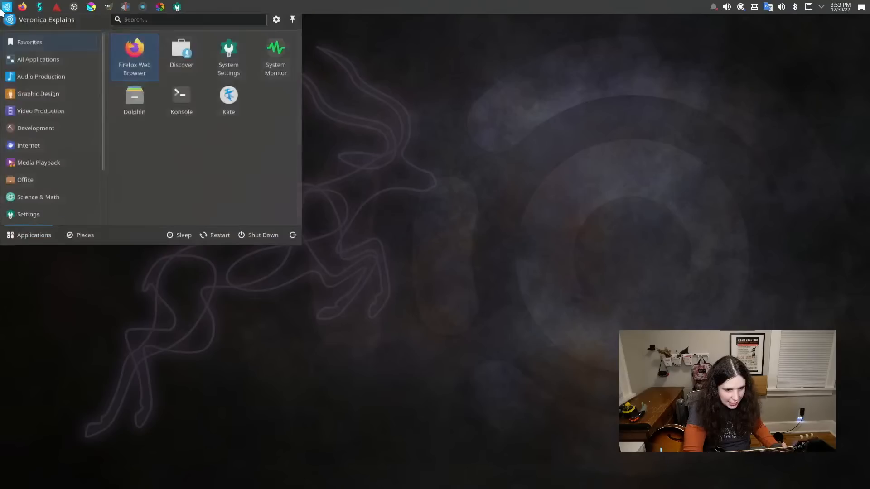
type("g")
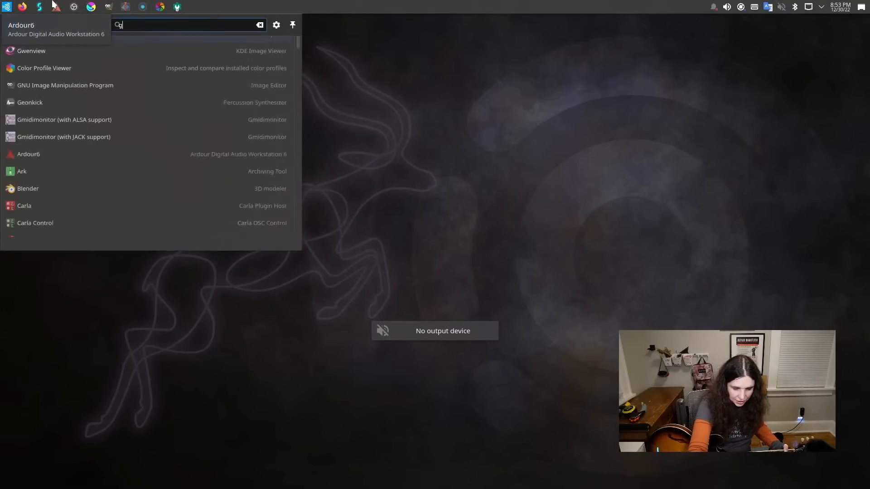
type("ui")
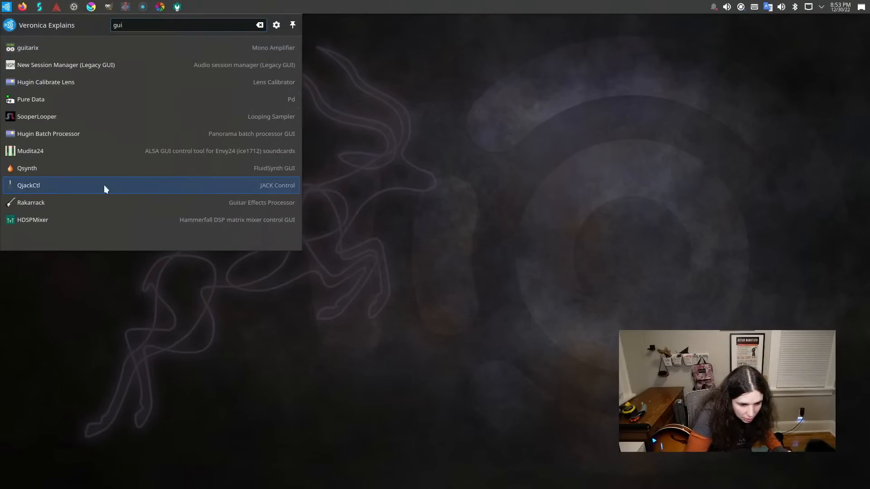
left_click(102, 207)
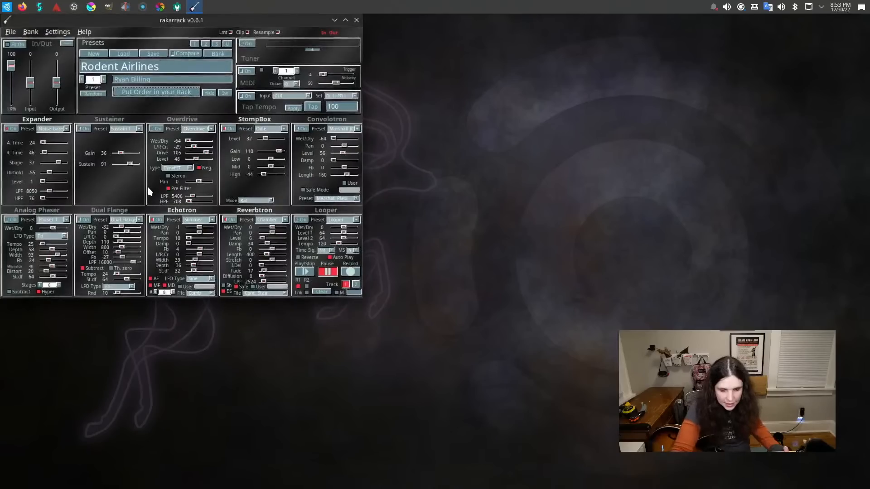
left_click_drag(180, 23, 286, 48)
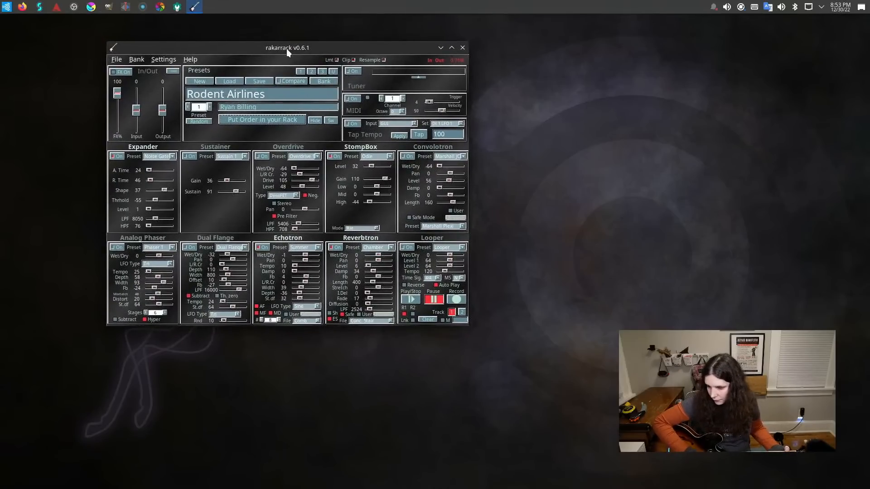
Switch the system audio output to HDMI / DisplayPort (Built-in Audio Digital Stereo) and close the volume settings.
left_click(782, 7)
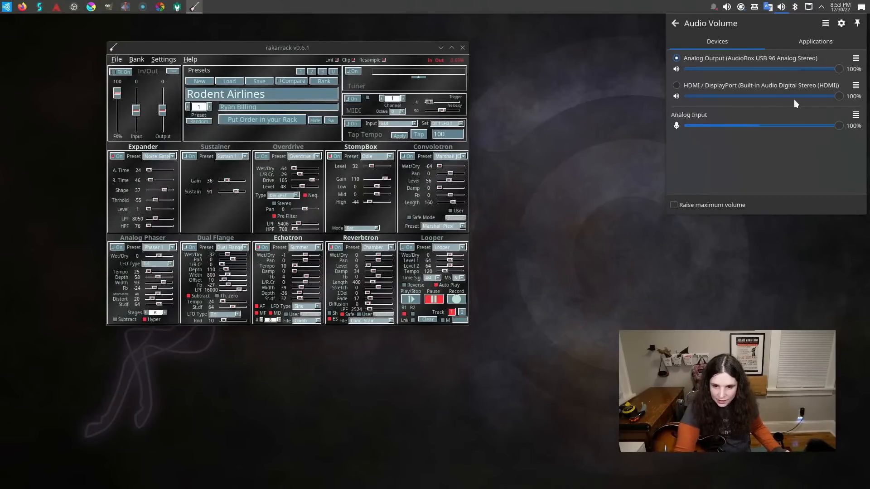
left_click(789, 83)
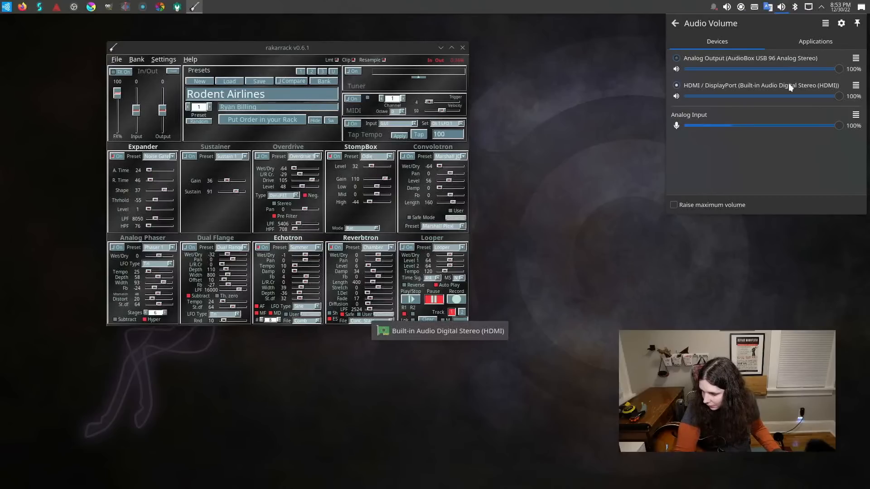
left_click(788, 43)
left_click(738, 42)
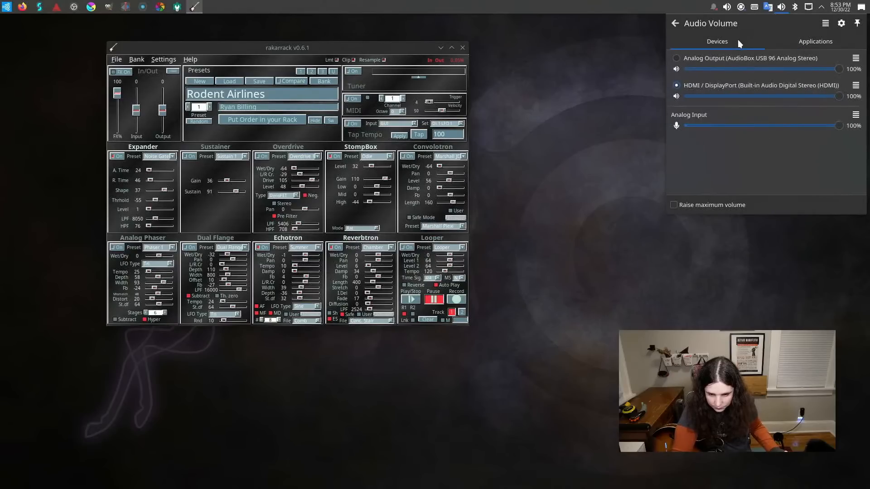
left_click(606, 90)
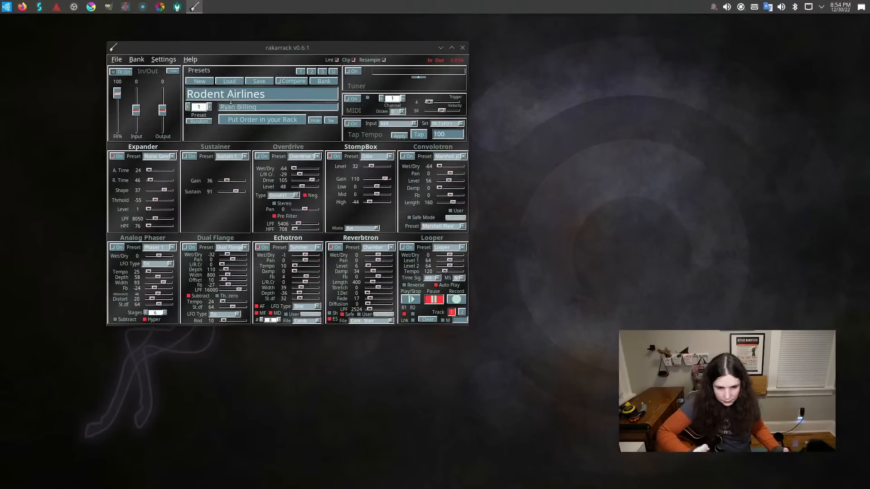
Check Rakarrack's audio preferences for input and output options, then close the settings window.
left_click(153, 60)
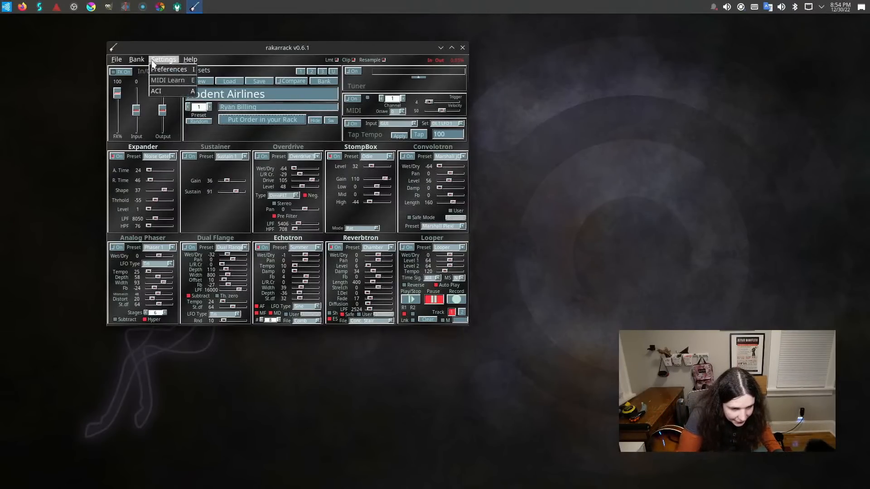
left_click(159, 67)
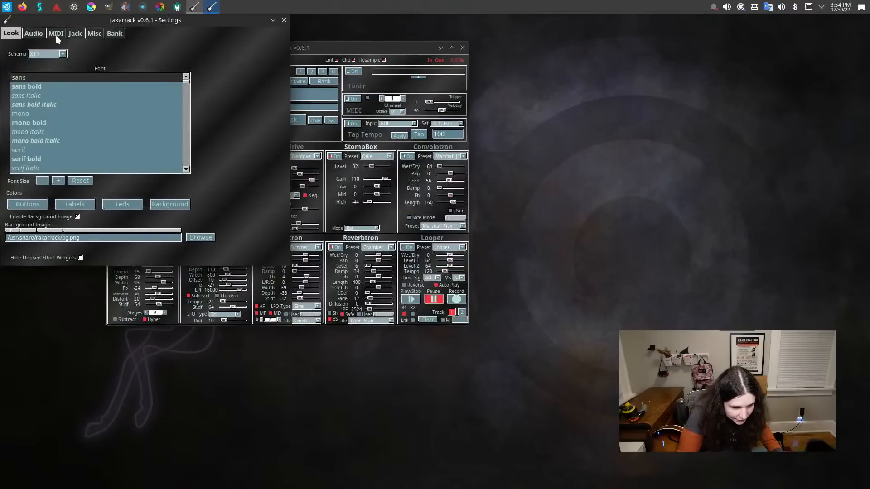
left_click(35, 34)
left_click_drag(65, 21, 215, 100)
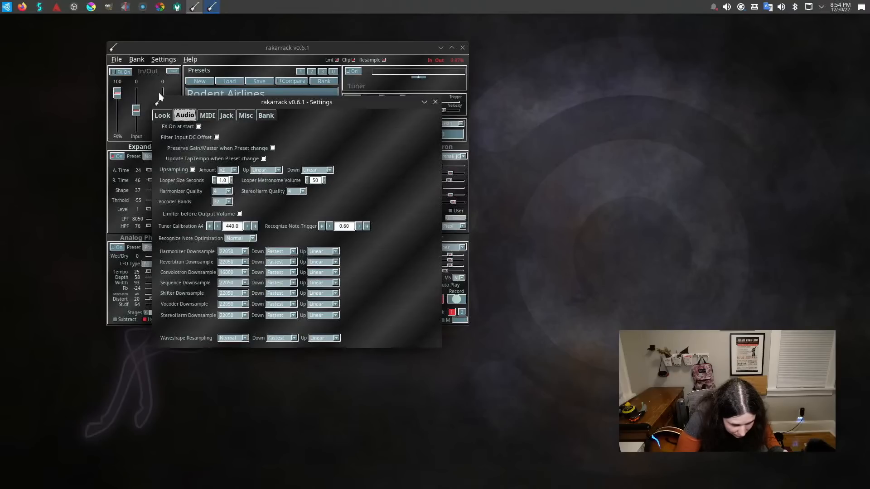
left_click(434, 105)
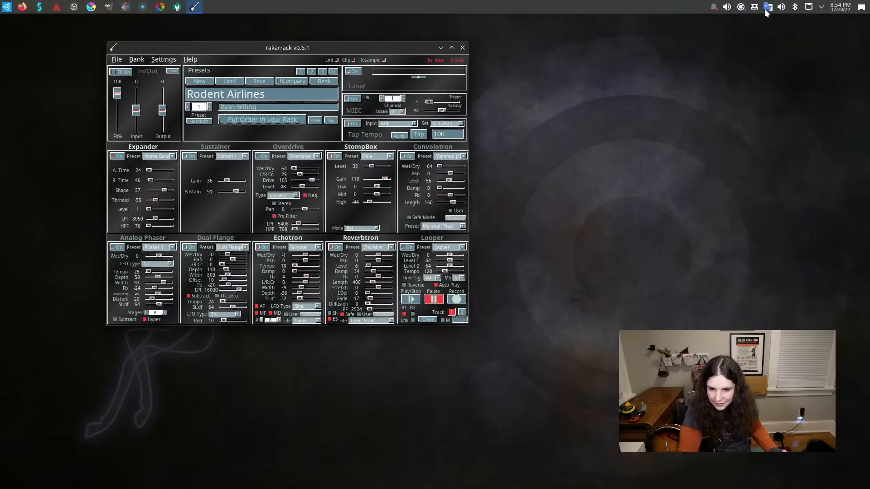
Check the HDMI / DisplayPort device's profiles and route all audio playback through that device.
left_click(783, 7)
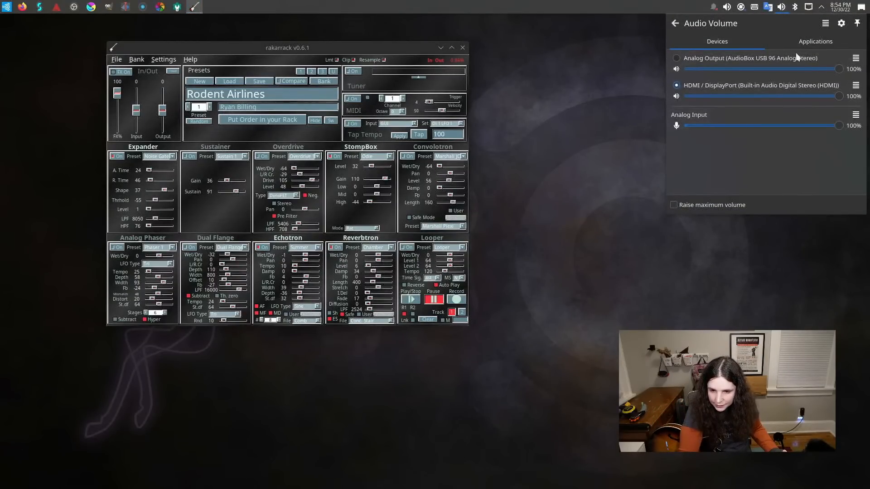
left_click(855, 85)
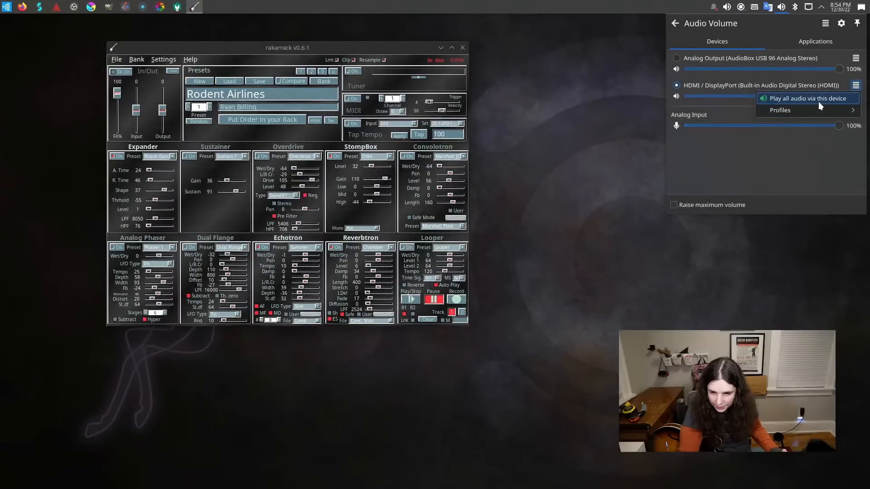
mouse_move(817, 110)
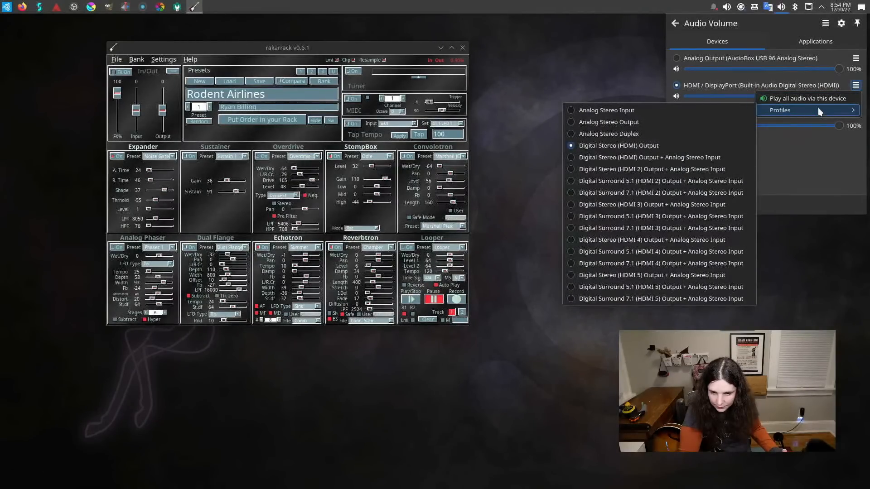
left_click(818, 98)
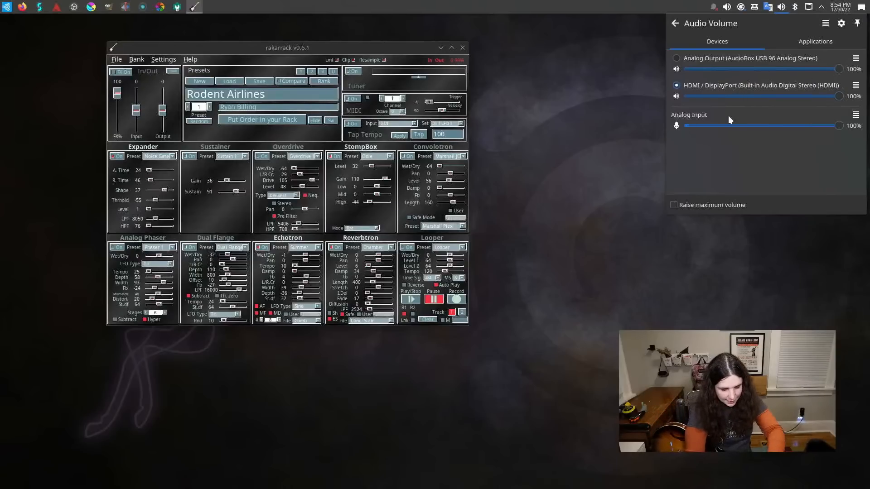
Find the Audacity sound editor among the installed applications and launch it.
key("super")
type("aud")
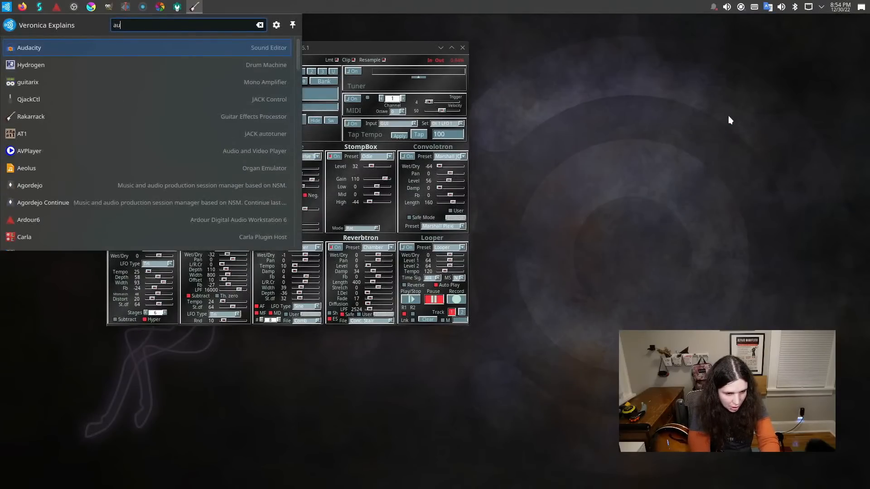
key("Return")
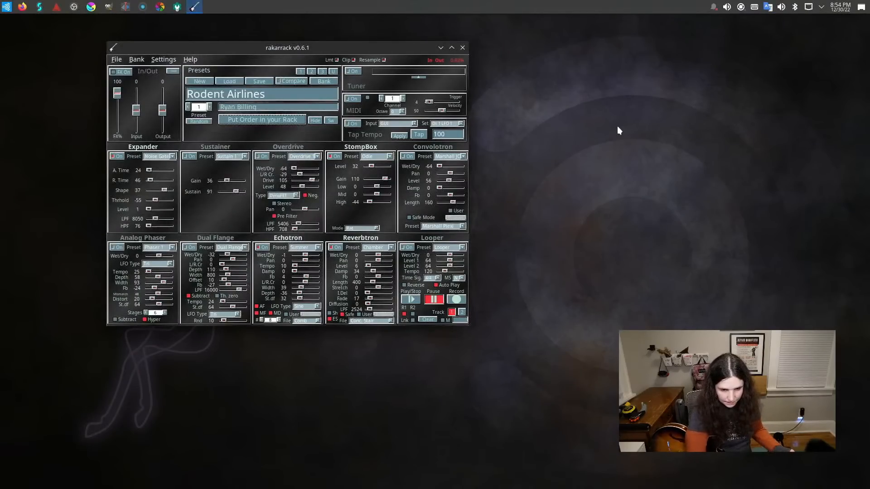
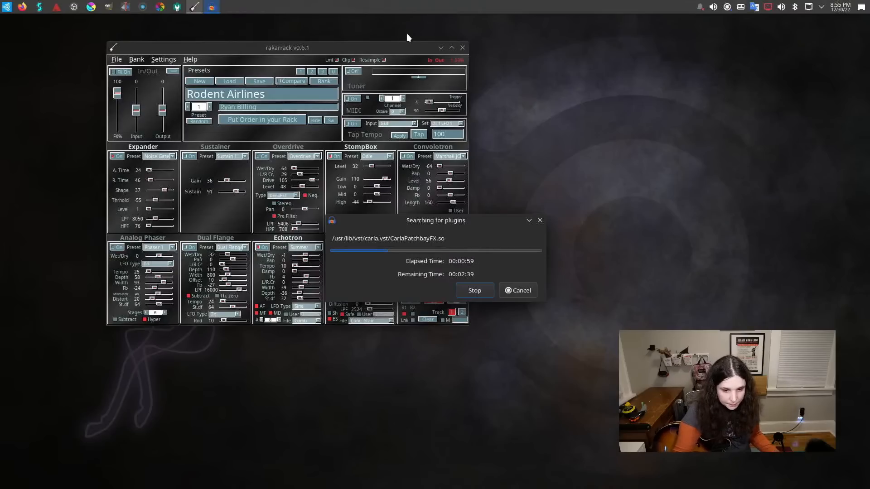
Bring Audacity's plugin search window back to the front and stop the search.
left_click(401, 49)
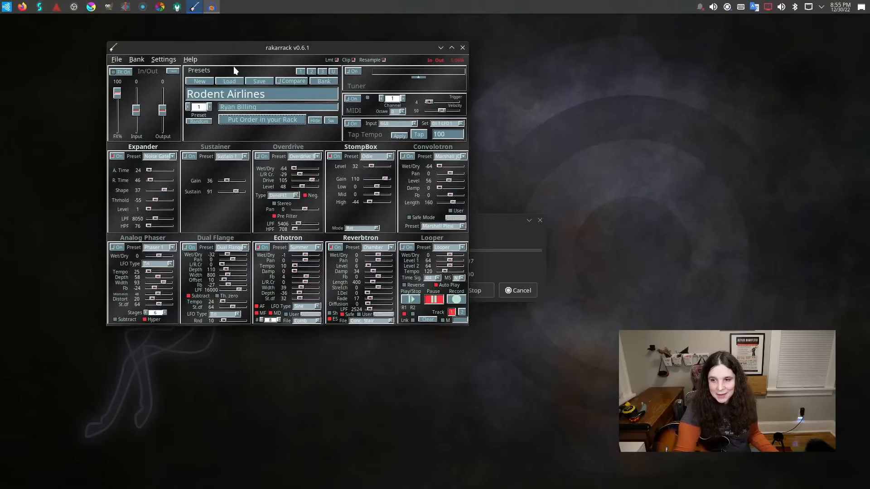
left_click(509, 221)
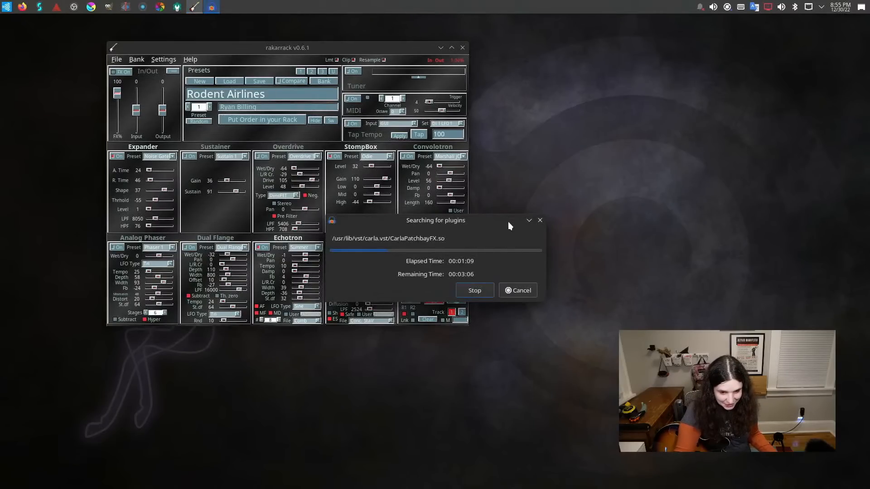
left_click(479, 292)
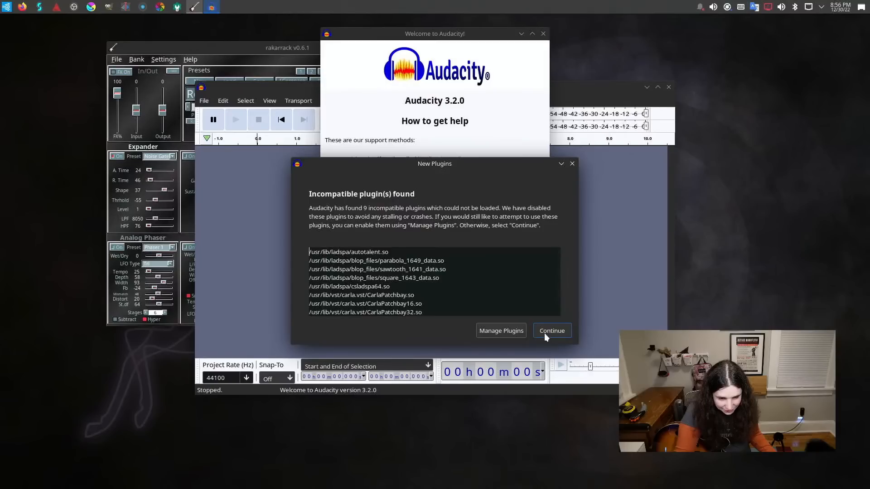
Review the list of incompatible plugins, continue without enabling them and dismiss the Audacity welcome window.
scroll(501, 298, "down", 1)
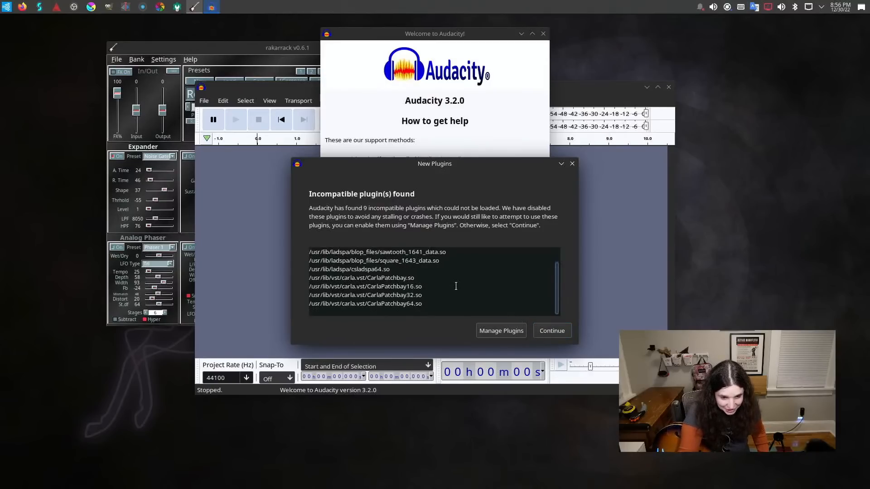
scroll(456, 286, "up", 1)
scroll(455, 287, "down", 1)
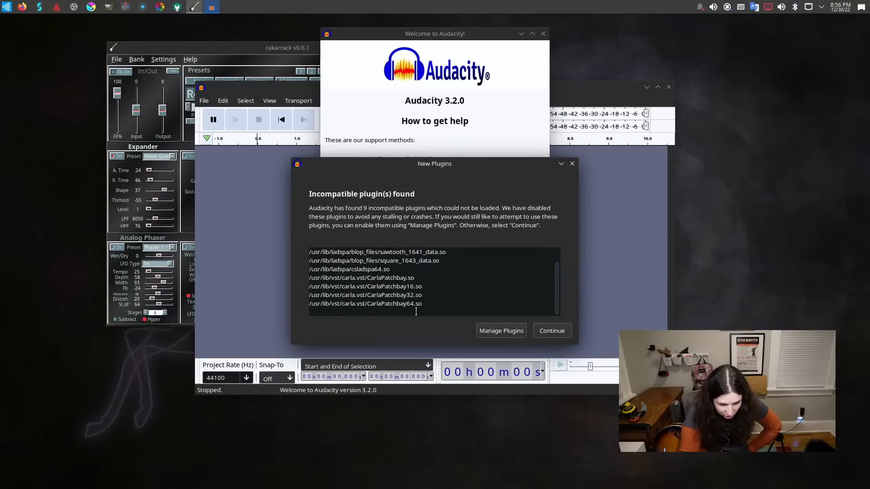
scroll(425, 272, "up", 1)
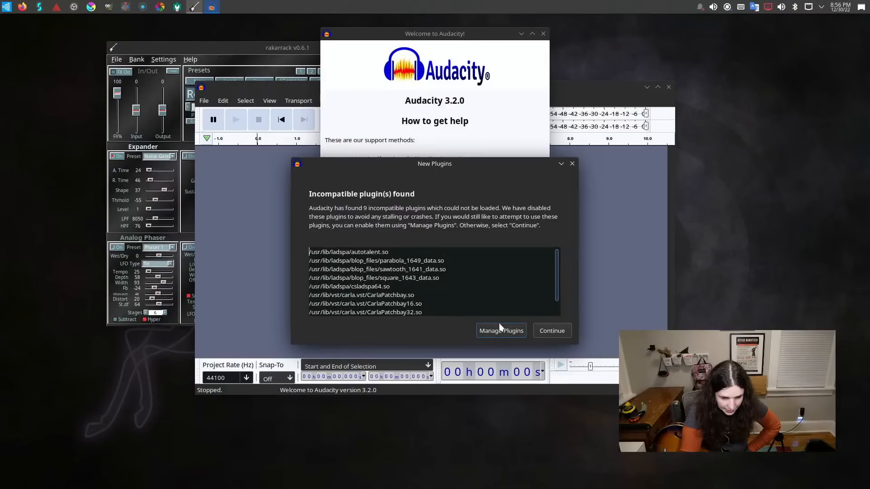
left_click(559, 335)
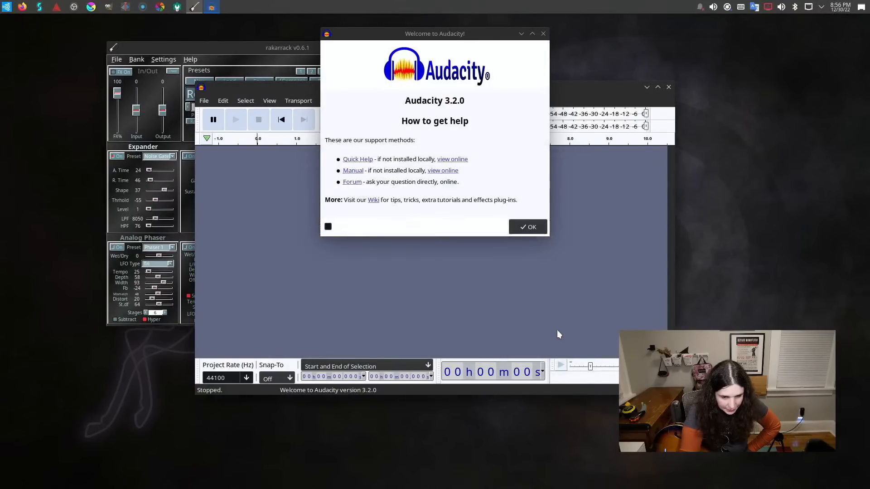
left_click(526, 225)
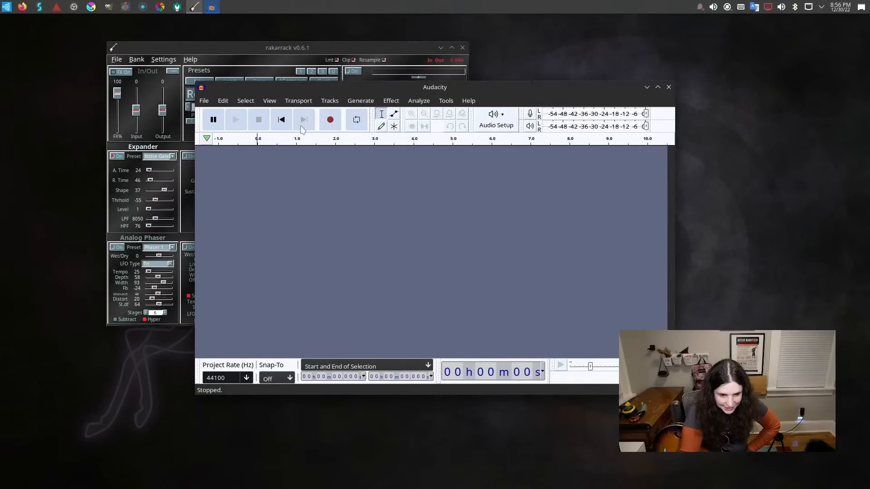
Set Audacity to 1 (Mono) Recording Channel and record a guitar test clip of about 5 seconds.
left_click(495, 118)
mouse_move(506, 145)
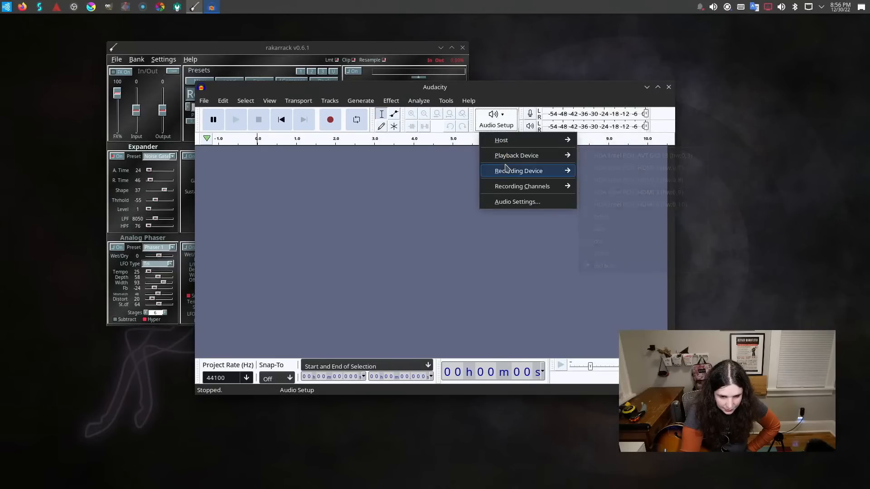
mouse_move(507, 190)
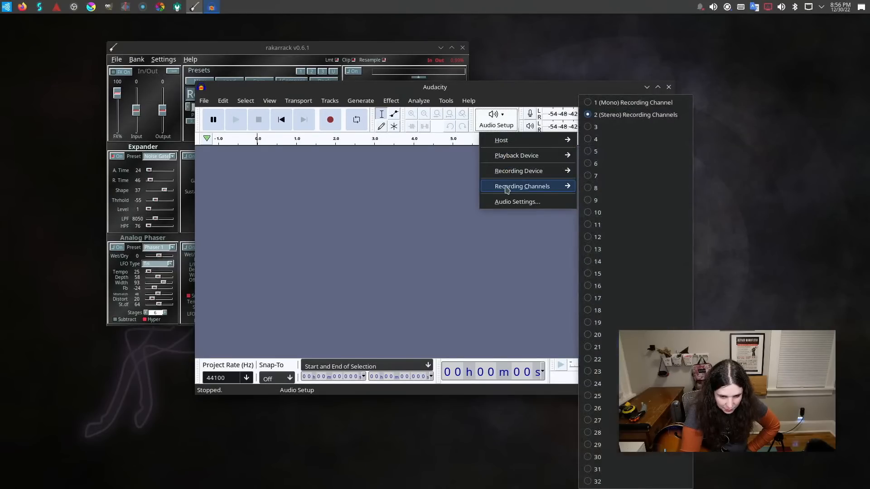
left_click(613, 104)
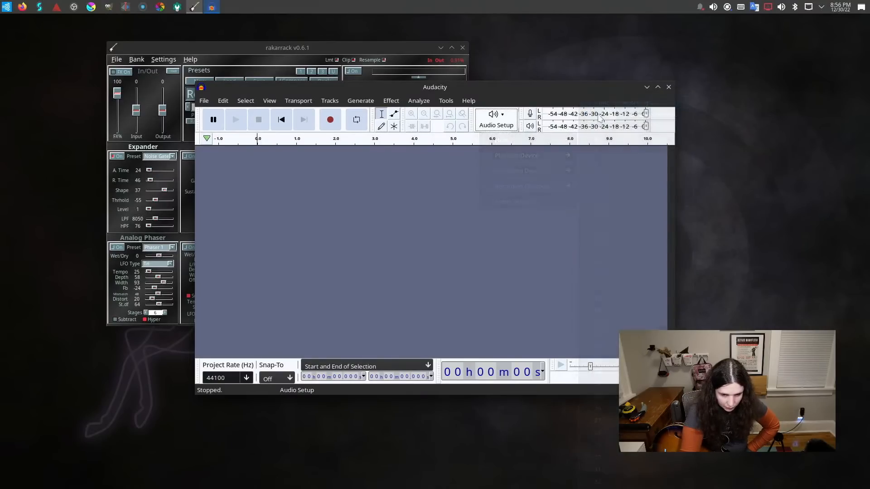
left_click(330, 121)
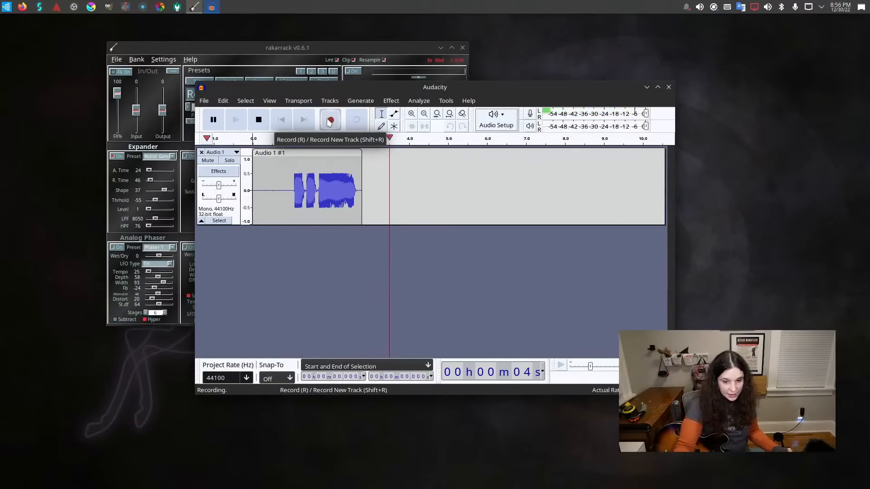
left_click(260, 128)
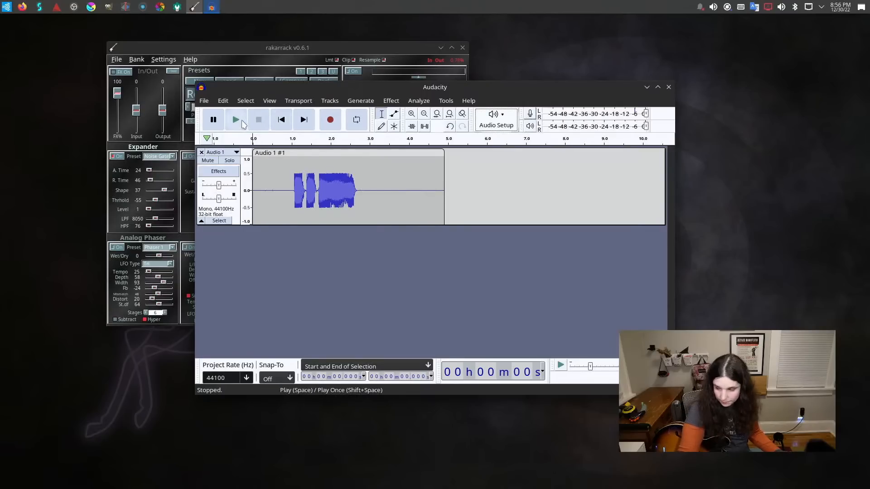
Try to play back the recorded guitar clip through the default playback device, and stop playback.
left_click(242, 122)
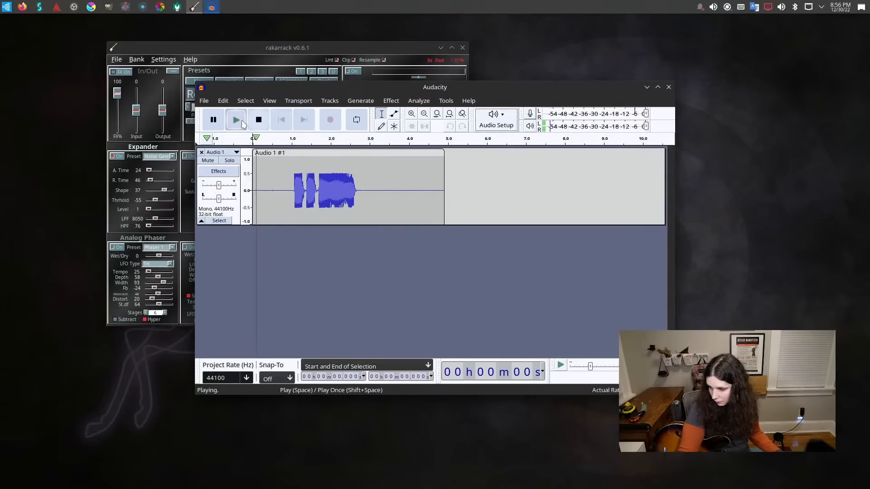
left_click(239, 127)
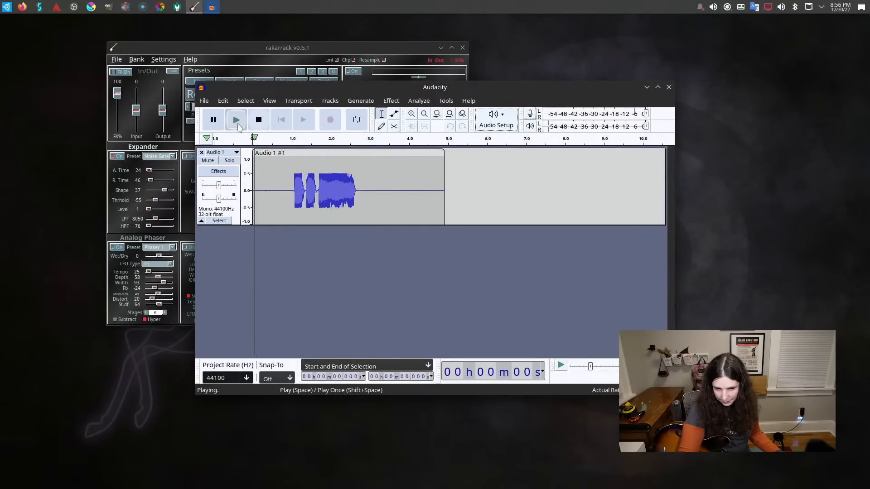
left_click(240, 127)
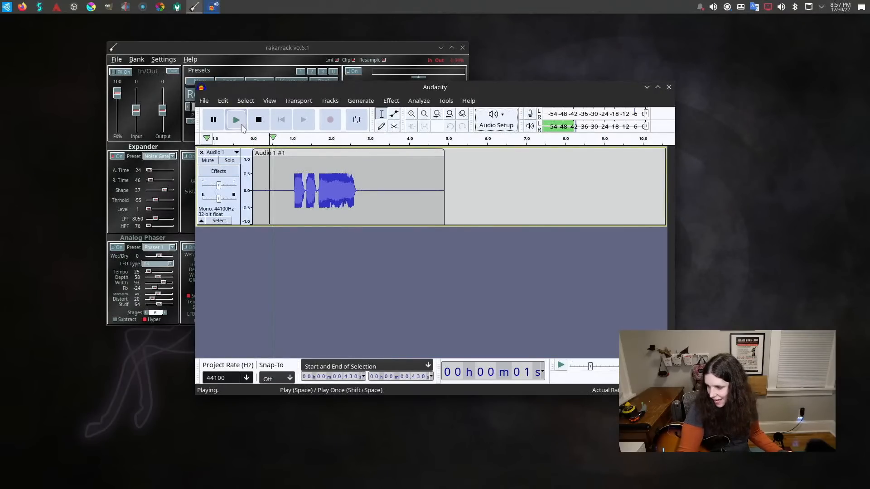
left_click(239, 127)
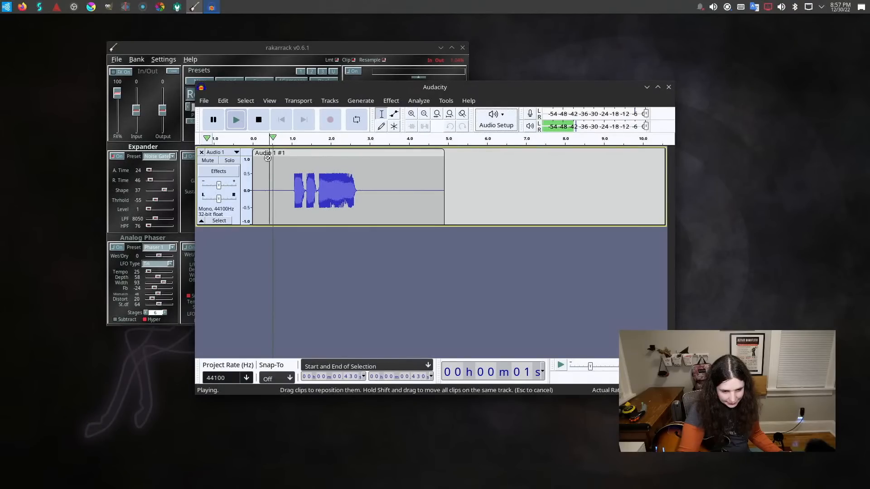
left_click(288, 166)
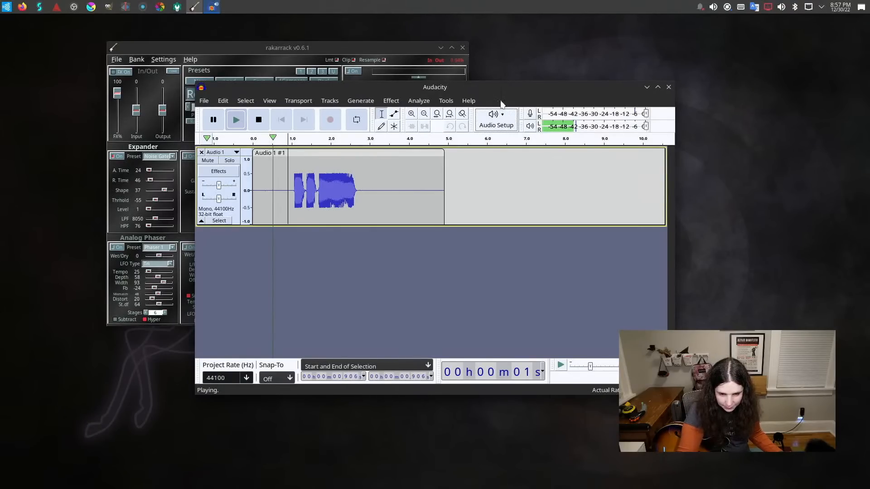
left_click_drag(491, 87, 482, 100)
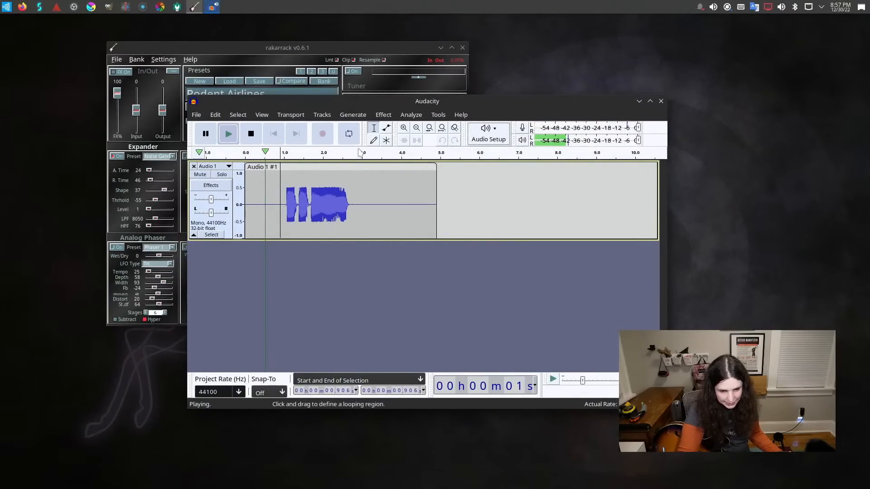
left_click(327, 186)
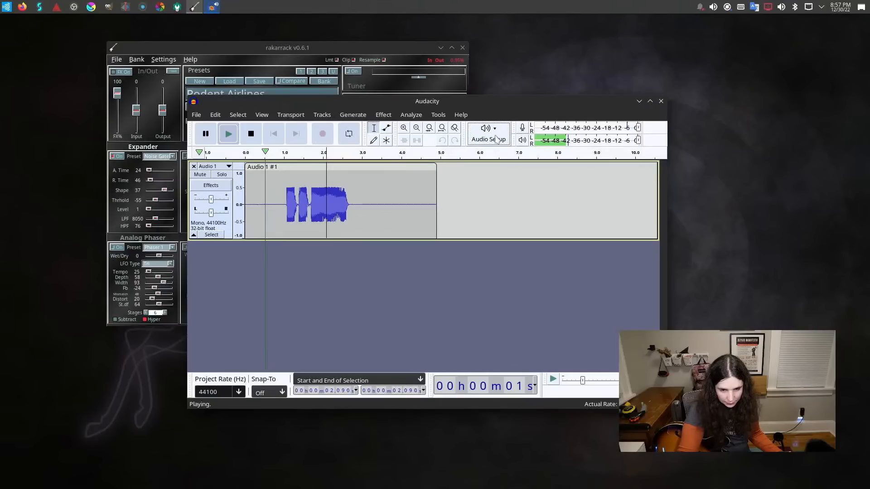
left_click(403, 115)
mouse_move(385, 115)
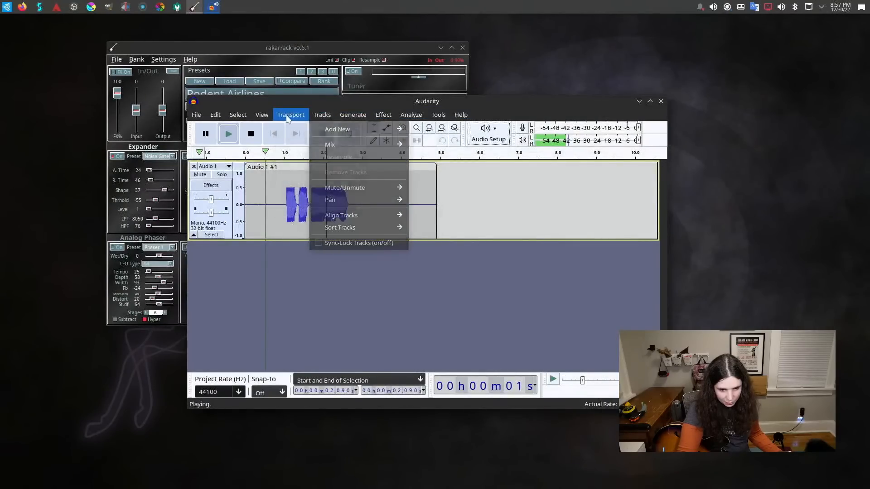
left_click(254, 112)
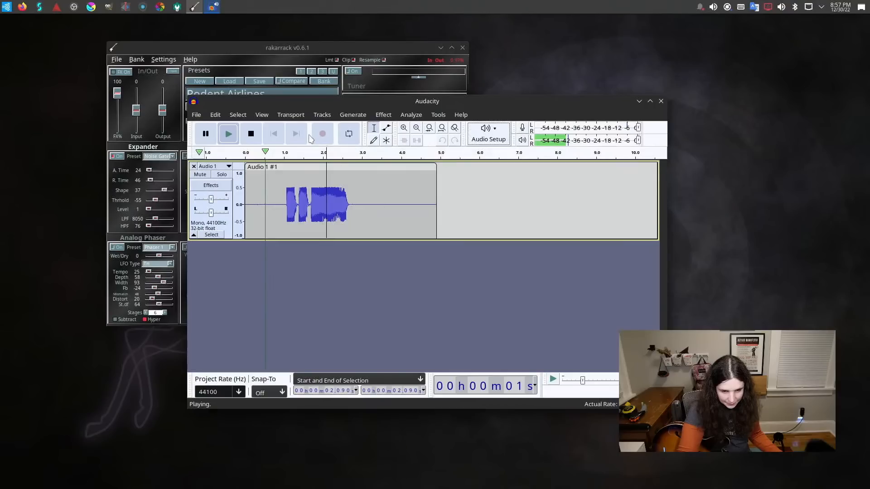
key("space")
Set Audacity's playback device to hdmi and play the recorded guitar clip from its start.
left_click(495, 138)
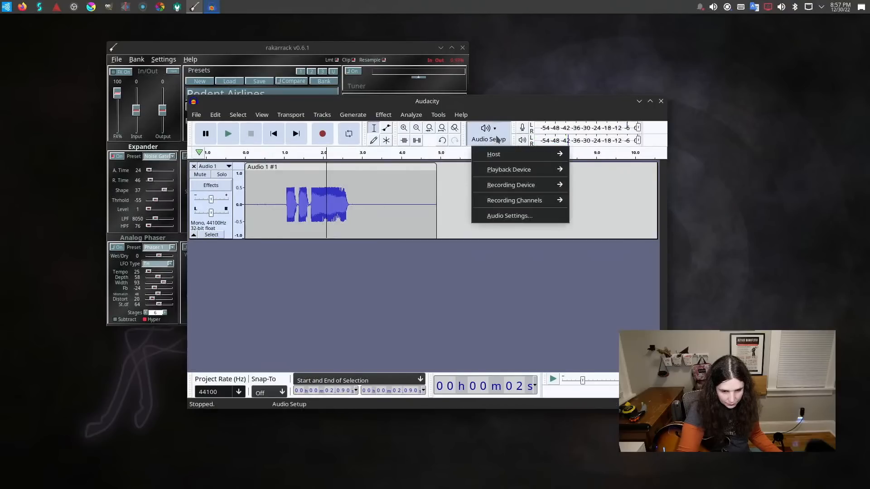
mouse_move(501, 175)
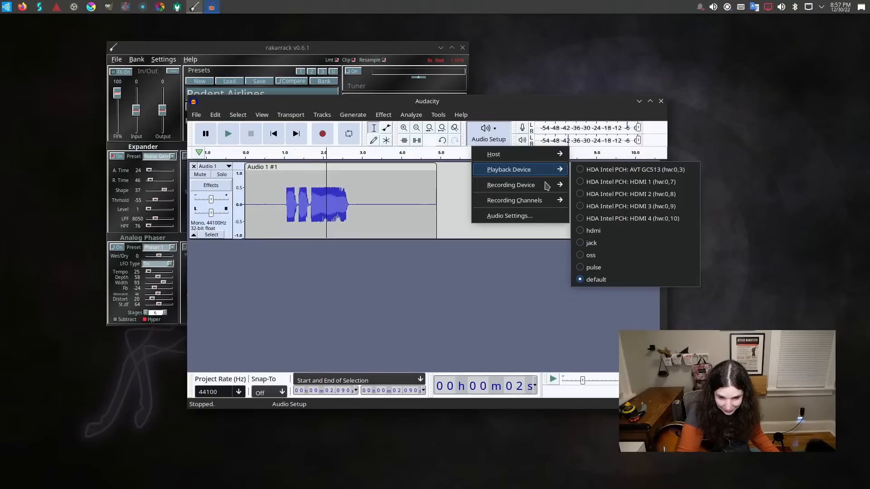
left_click(589, 231)
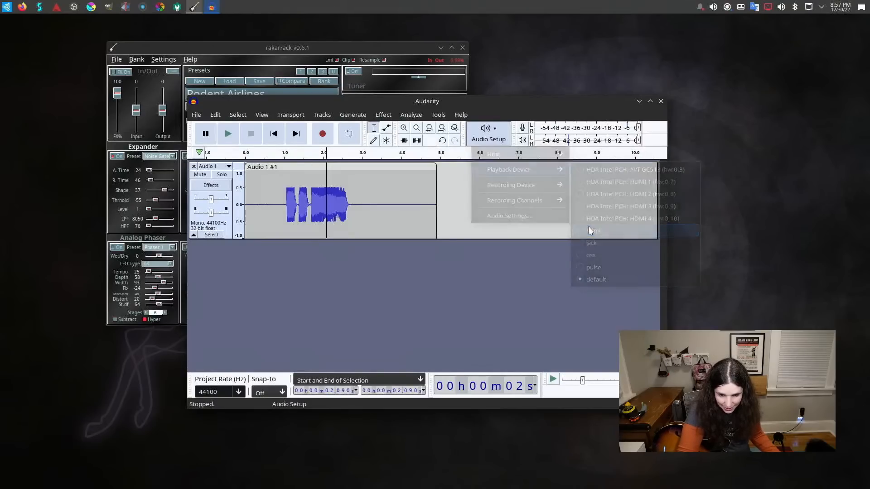
left_click(270, 138)
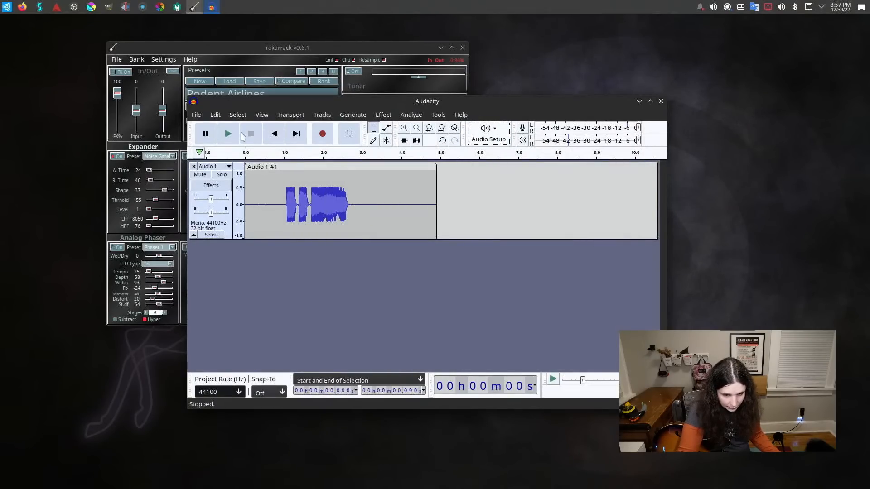
left_click(228, 133)
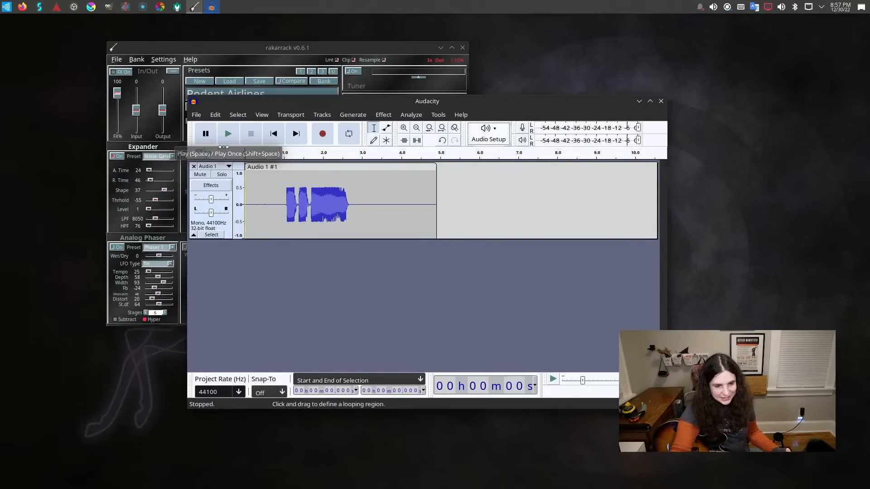
left_click(225, 134)
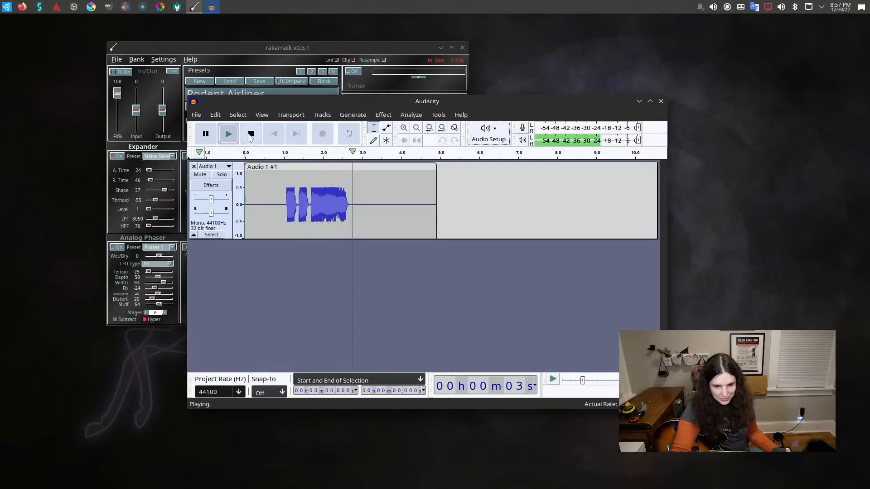
Stop playback and close Audacity without saving the untitled project.
left_click(250, 134)
left_click(661, 101)
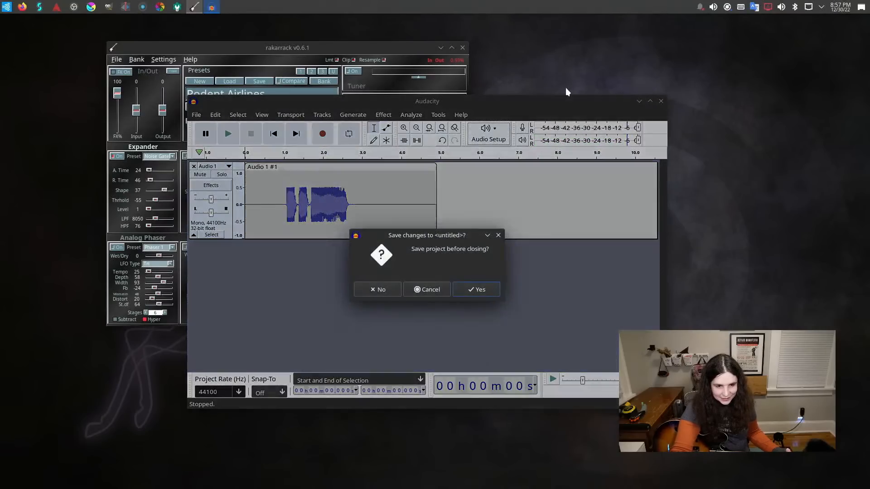
left_click(378, 292)
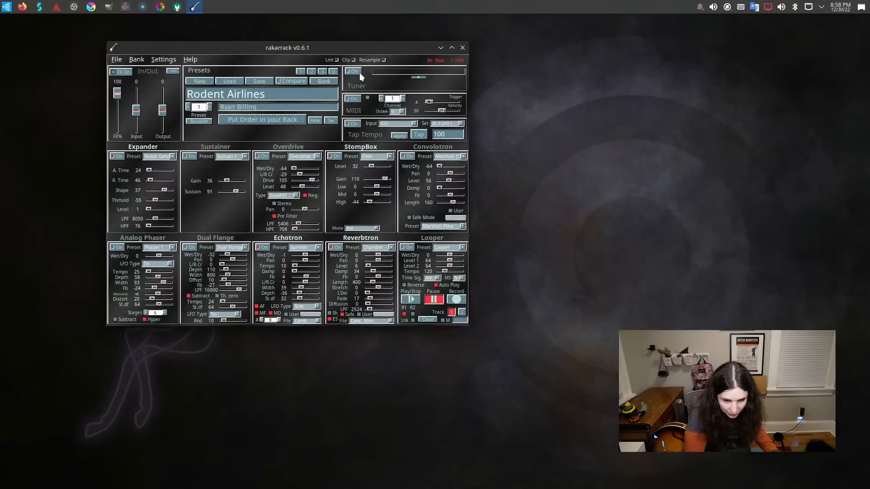
In Rakarrack, look over the preset bank manager and inspect the Jack output and input port settings.
left_click(135, 59)
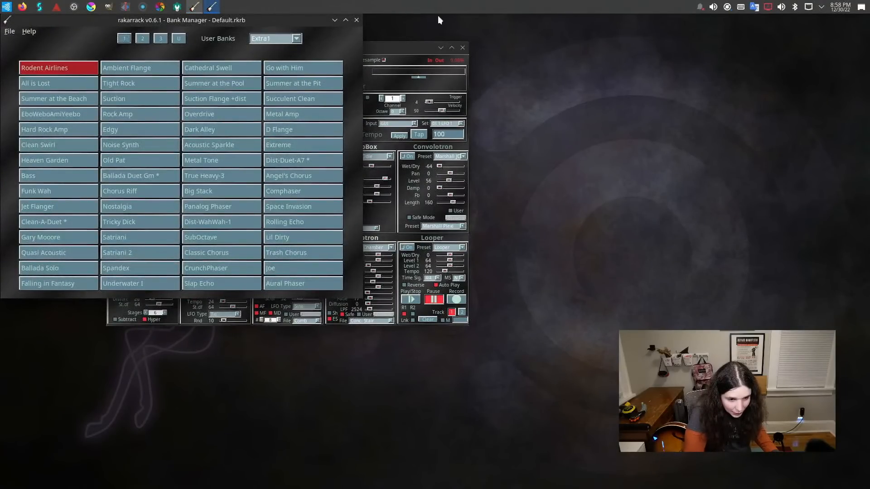
left_click(356, 20)
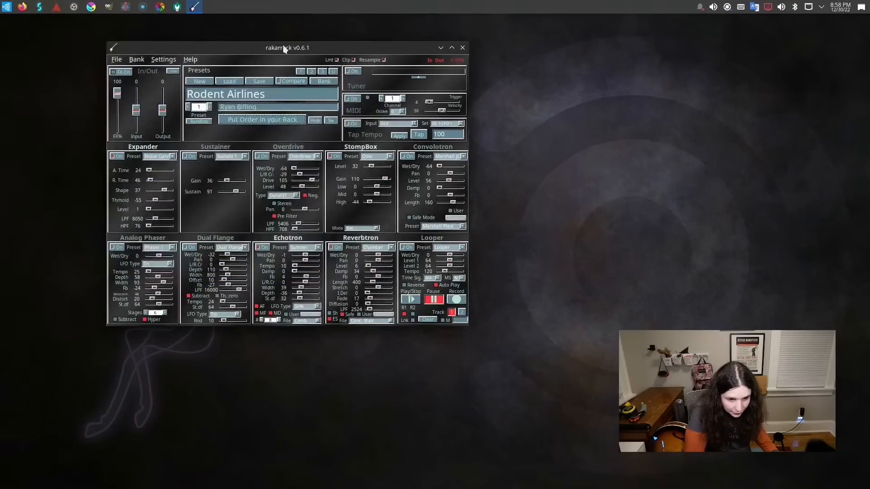
left_click(163, 60)
left_click(164, 70)
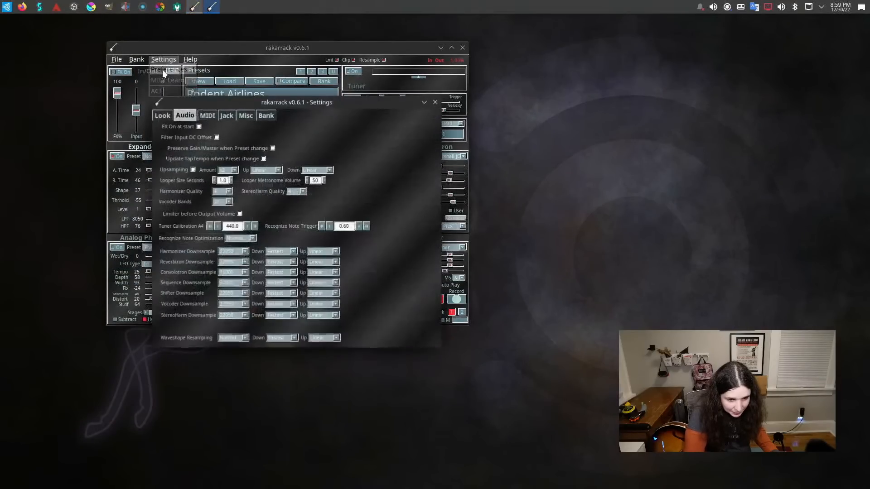
left_click(227, 116)
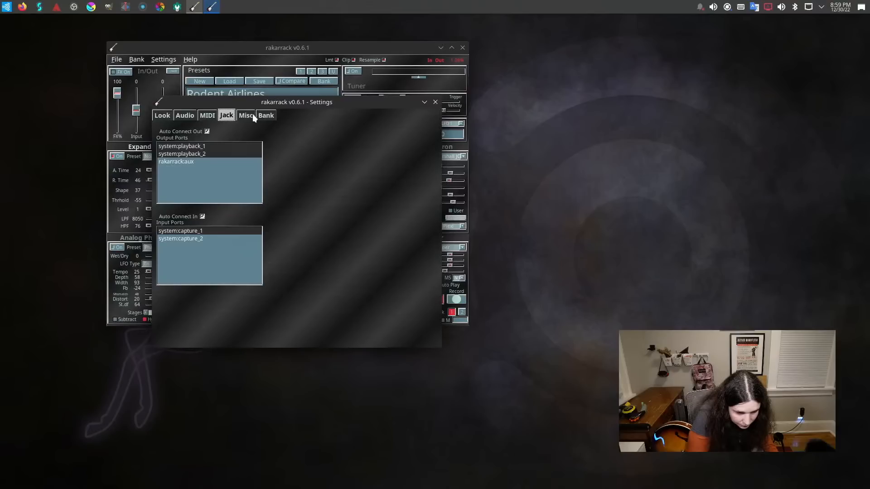
left_click(252, 114)
left_click(266, 116)
left_click(226, 115)
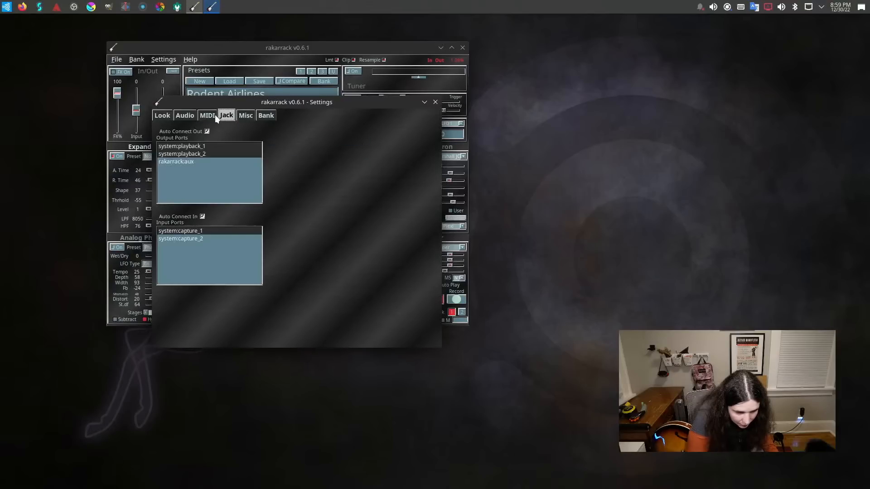
Turn off Auto Connect Out and Auto Connect In for Rakarrack's Jack ports, and close its settings and the program.
left_click(207, 131)
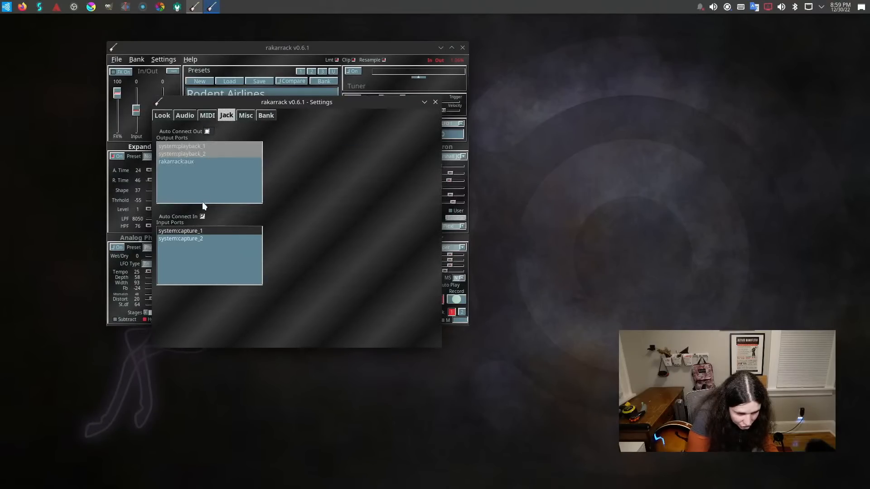
left_click(203, 217)
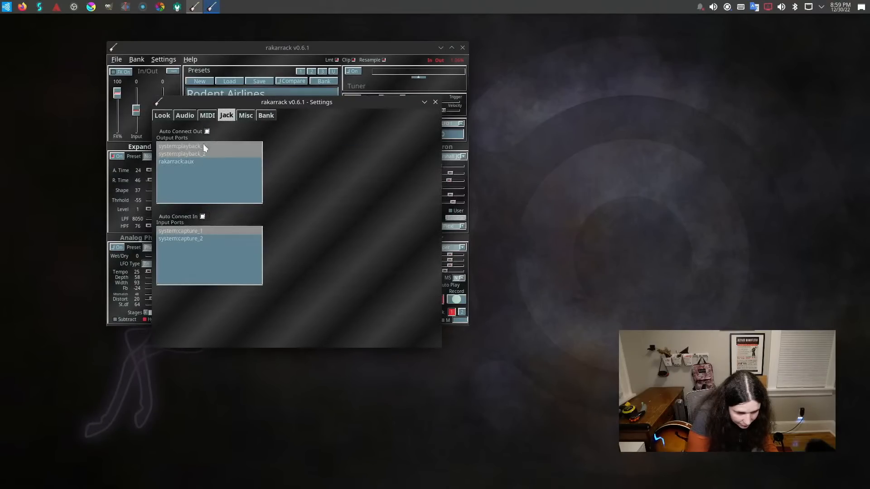
left_click(169, 117)
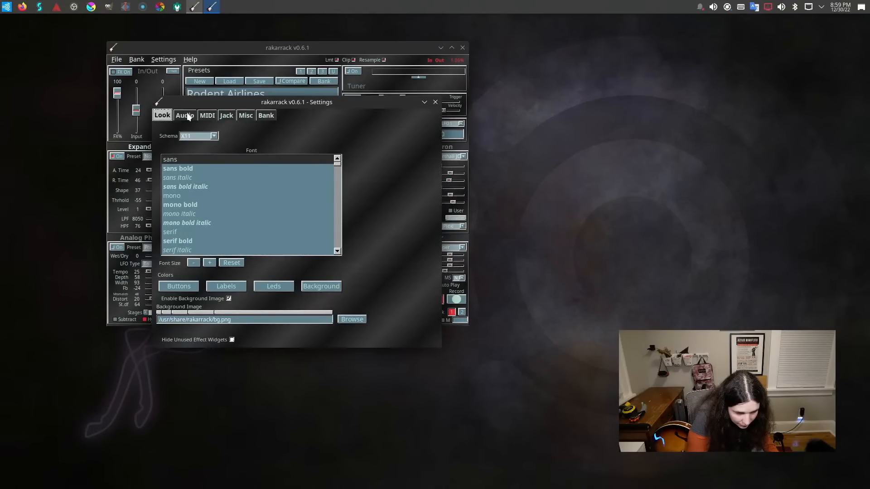
left_click(189, 117)
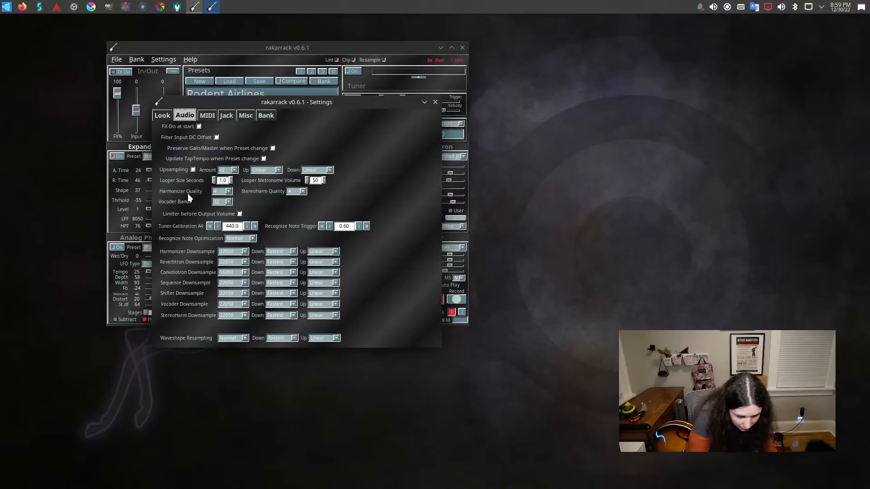
left_click(435, 102)
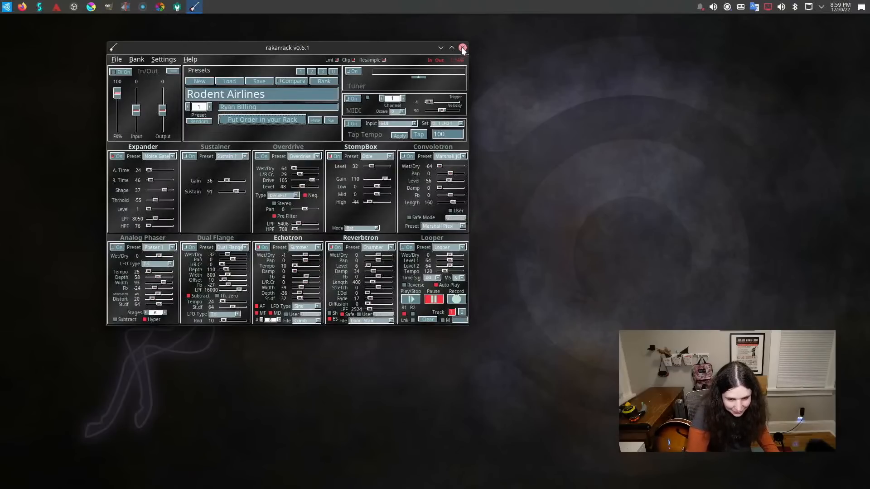
left_click(462, 47)
Search the installed applications for "amp", launch guitarix, and choose to ignore Jack at startup.
key("super")
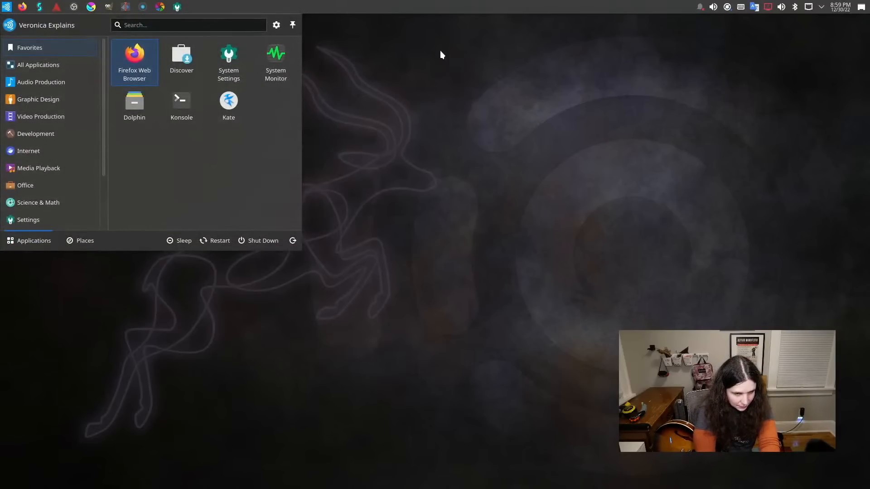
type("j")
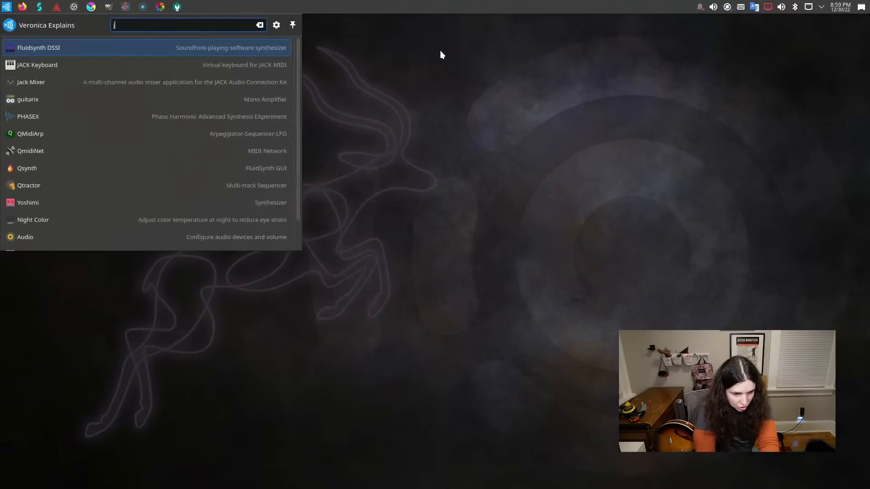
key("BackSpace")
type("amp")
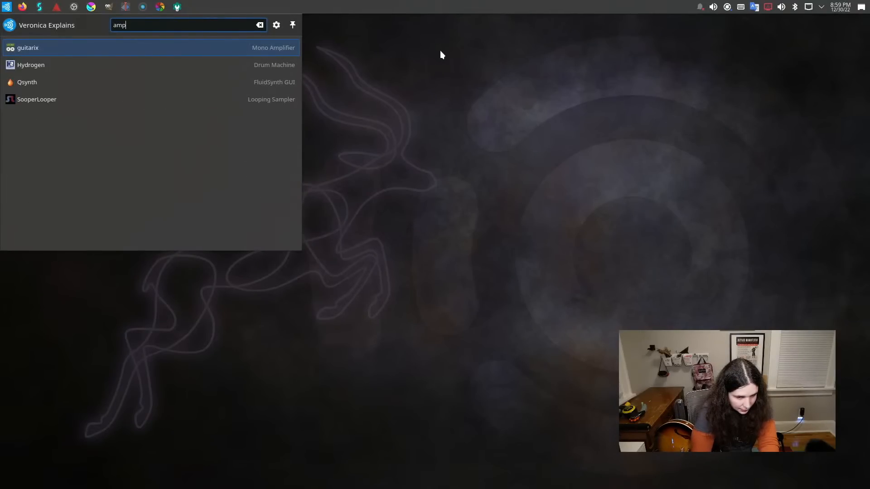
key("Return")
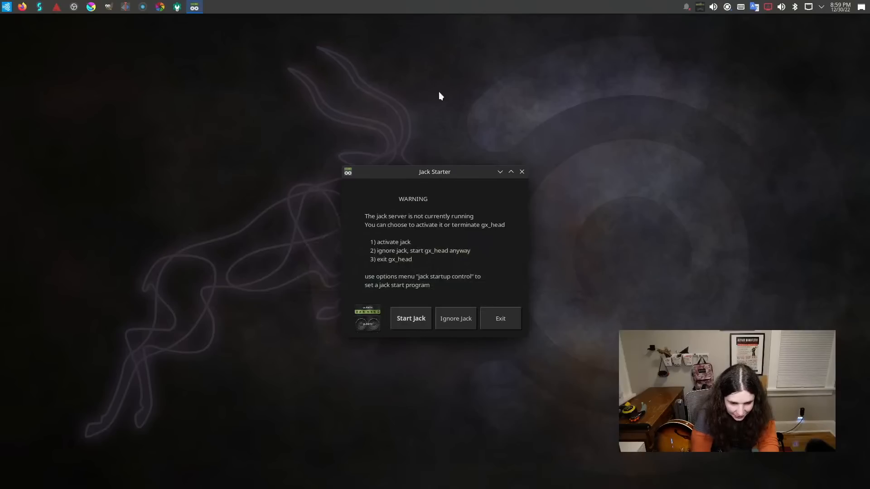
left_click(456, 320)
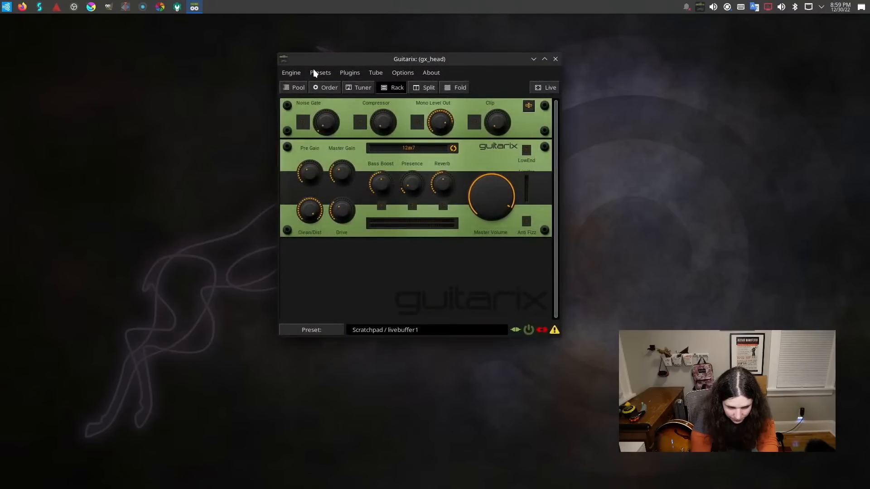
Look over Guitarix's plugin options and preset banks, and try to fetch the online presets.
left_click(346, 73)
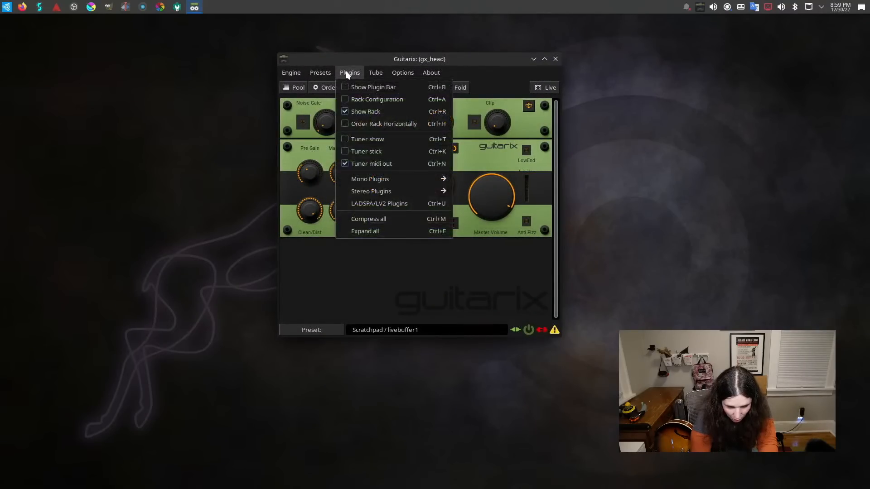
left_click(346, 71)
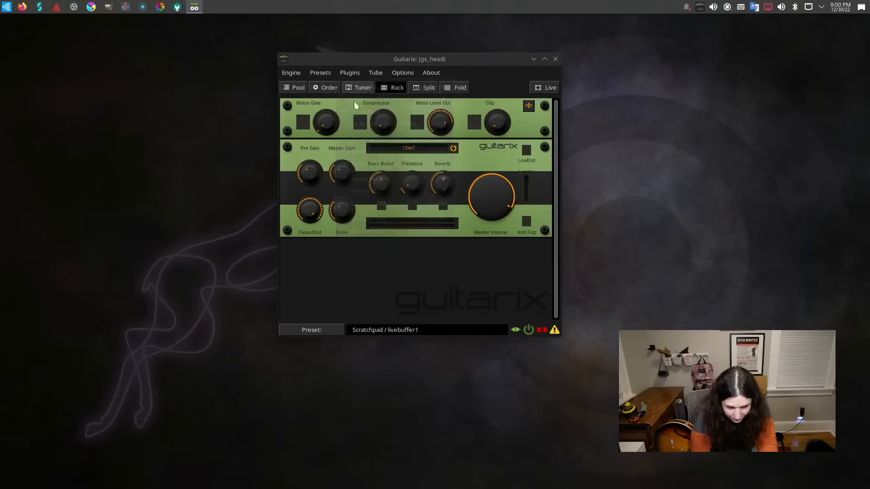
left_click(329, 332)
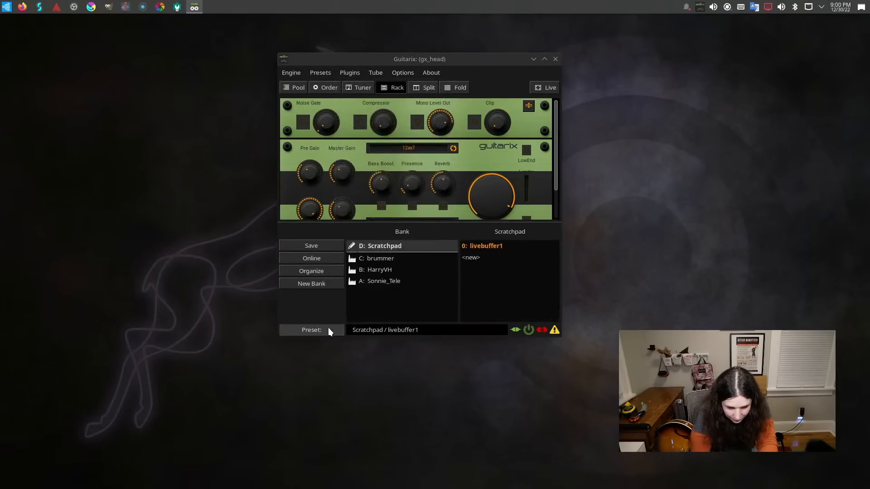
left_click(330, 260)
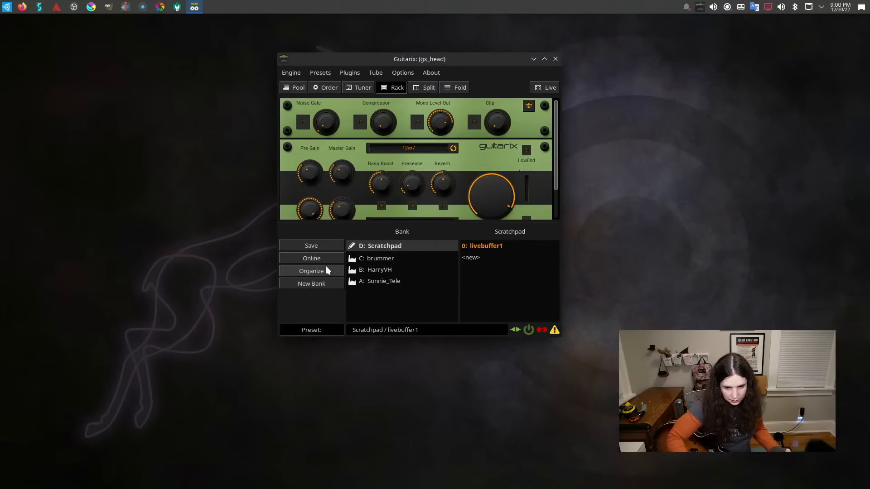
Try Guitarix's Jack connection and insert-port bypass toggles, and read its log messages.
left_click(542, 331)
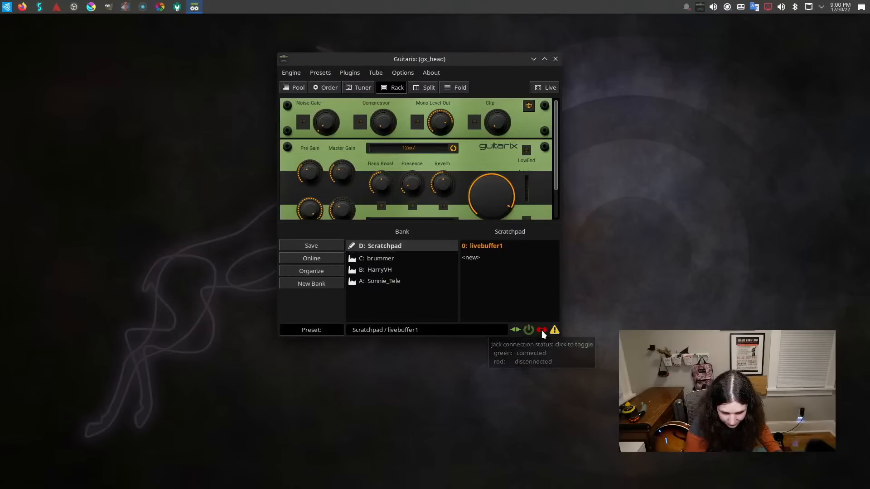
left_click(514, 330)
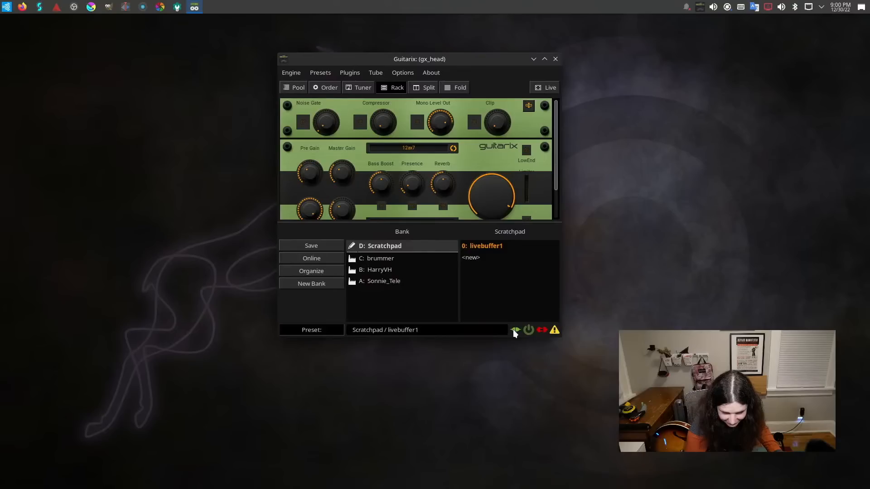
left_click(555, 330)
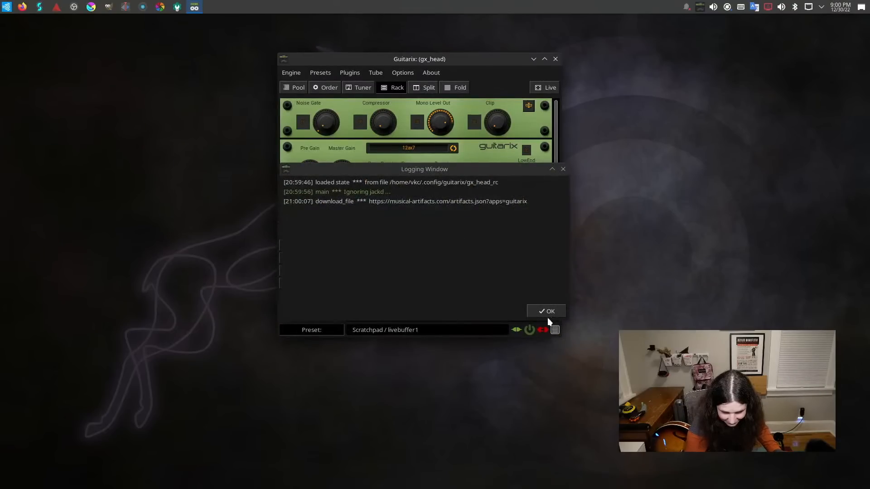
left_click(547, 311)
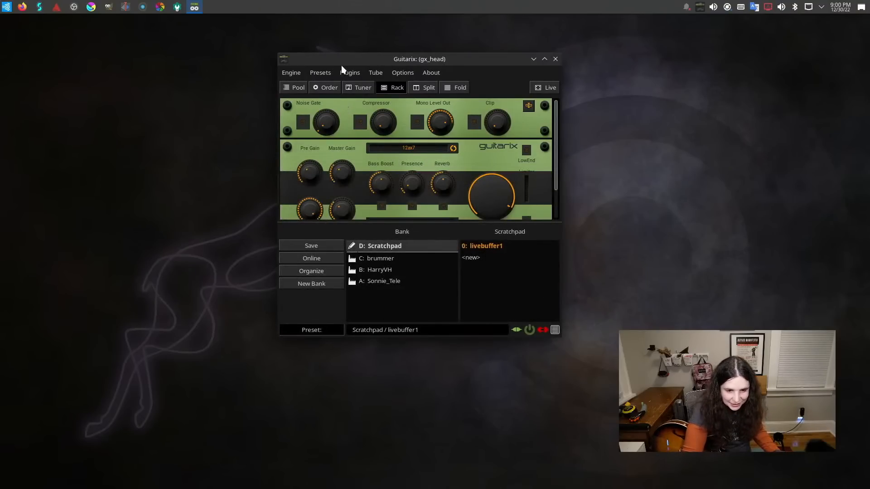
Set qjackctl as the program Guitarix uses to start jackd in the Jack startup control.
left_click_drag(342, 61, 328, 80)
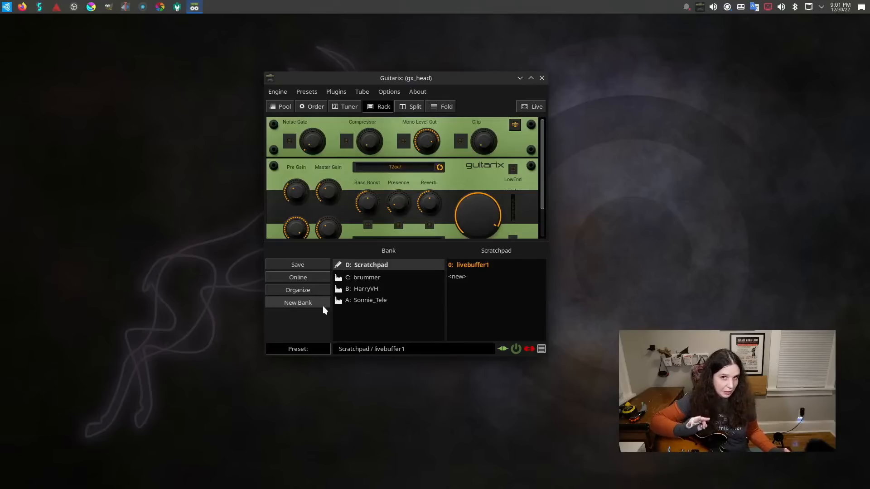
left_click(335, 91)
mouse_move(374, 91)
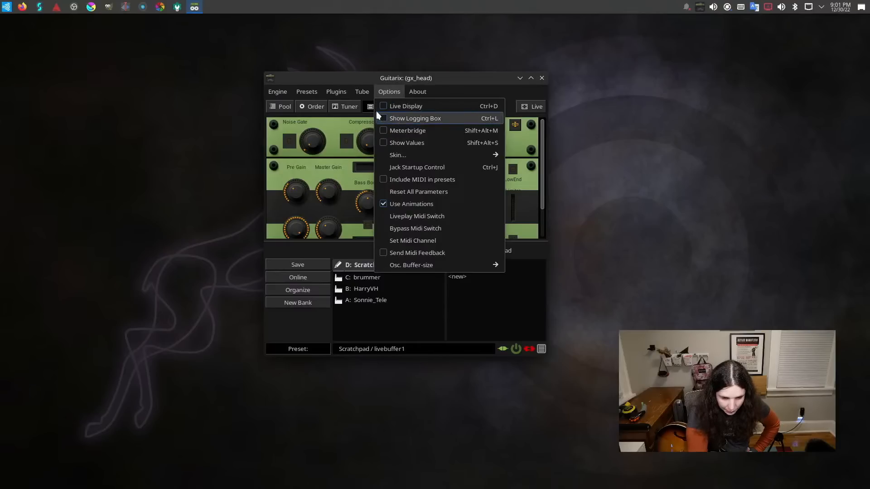
left_click(404, 167)
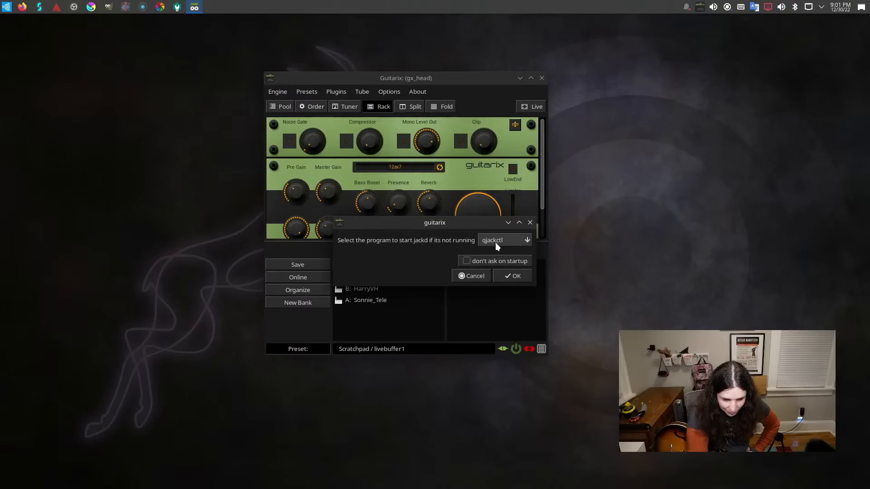
left_click(515, 238)
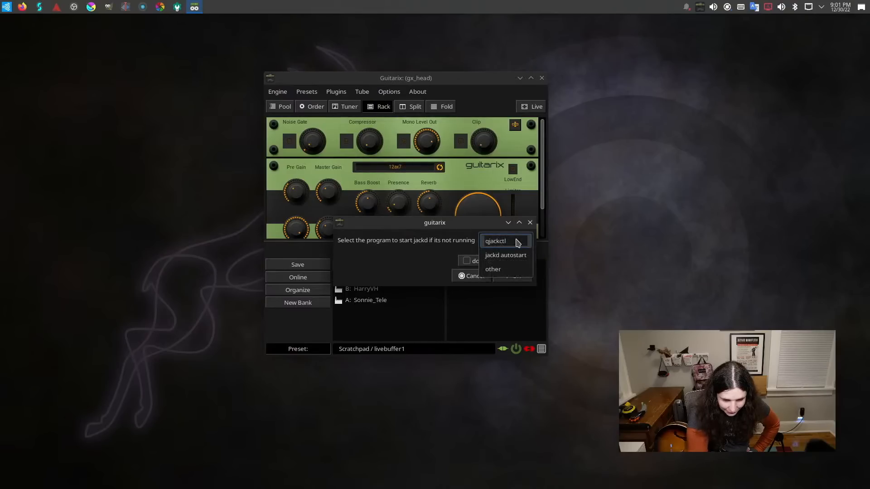
left_click(517, 240)
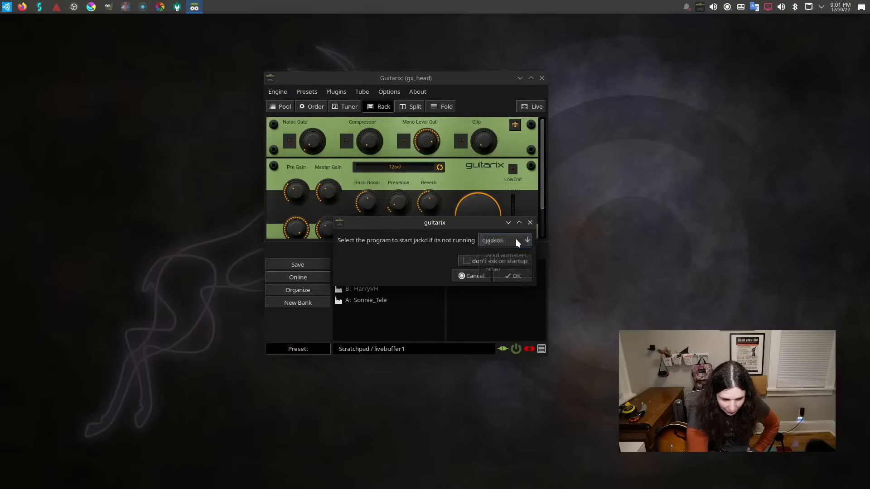
left_click(514, 277)
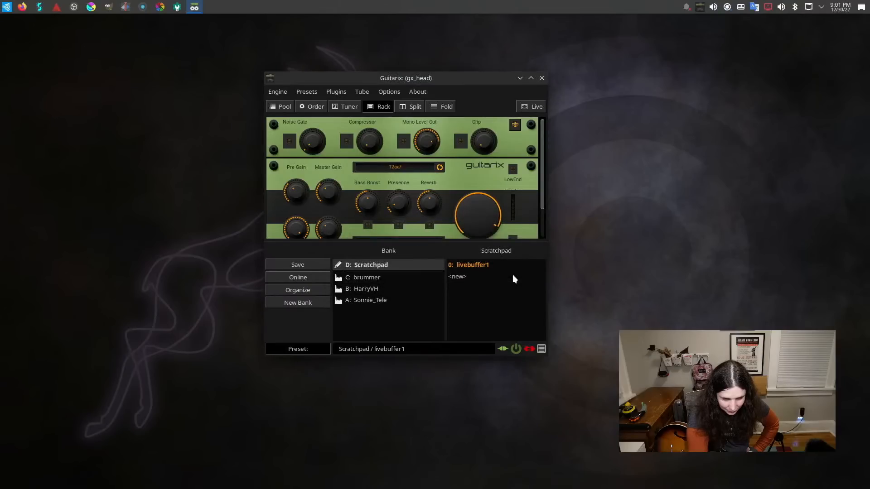
Connect Guitarix to the Jack server by starting Jack from the Jack Starter dialog.
left_click(280, 92)
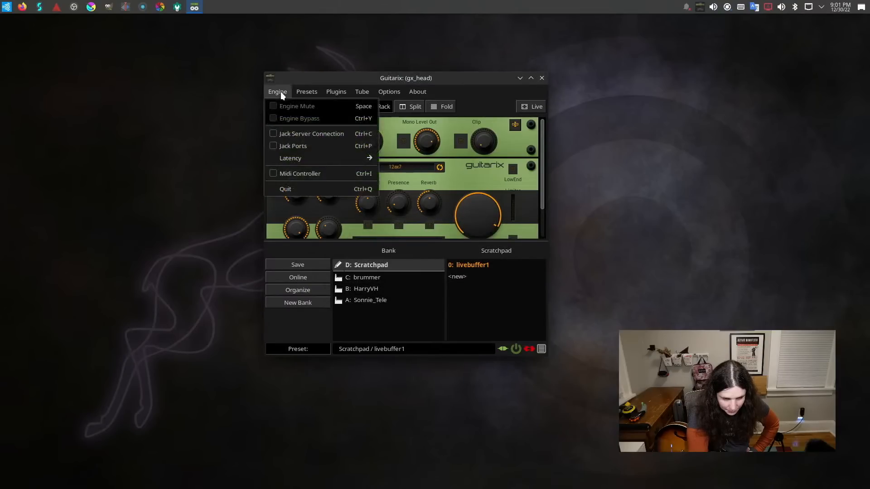
left_click(284, 134)
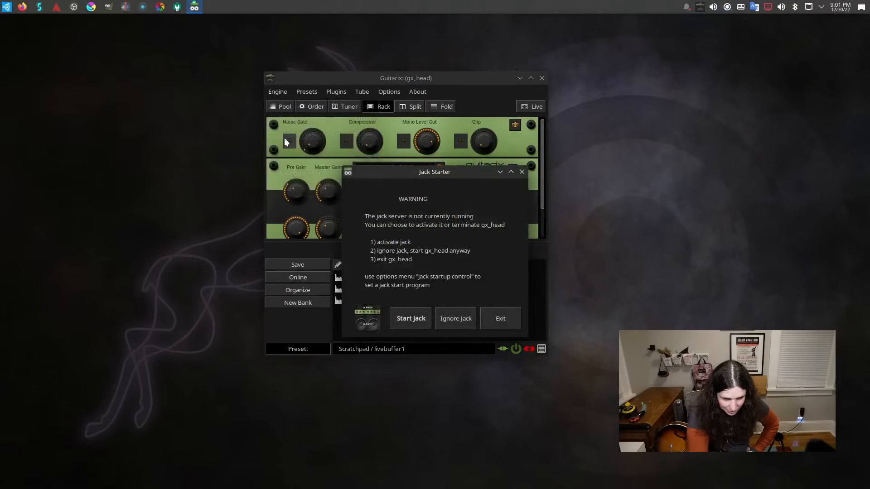
left_click(423, 318)
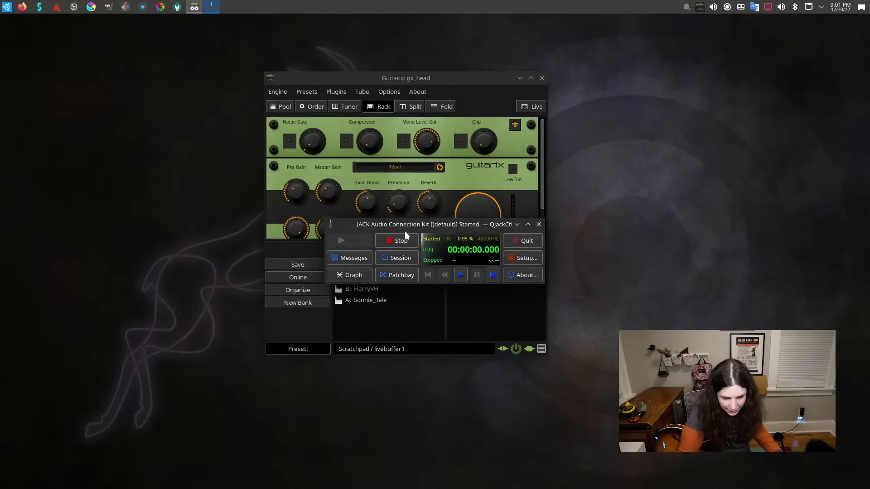
Check QjackCtl's Patchbay for sockets, close it, and move the QjackCtl window clear of Guitarix.
left_click(392, 273)
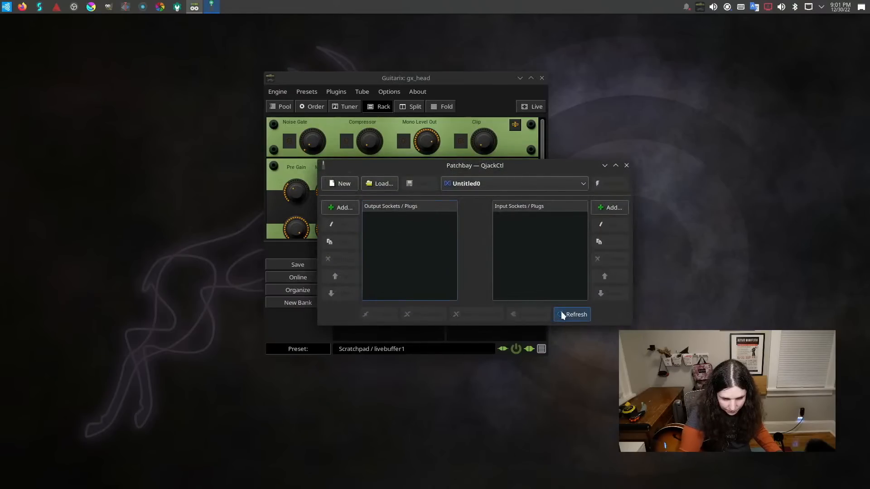
left_click(558, 178)
left_click(559, 179)
left_click(627, 166)
left_click_drag(440, 223, 684, 164)
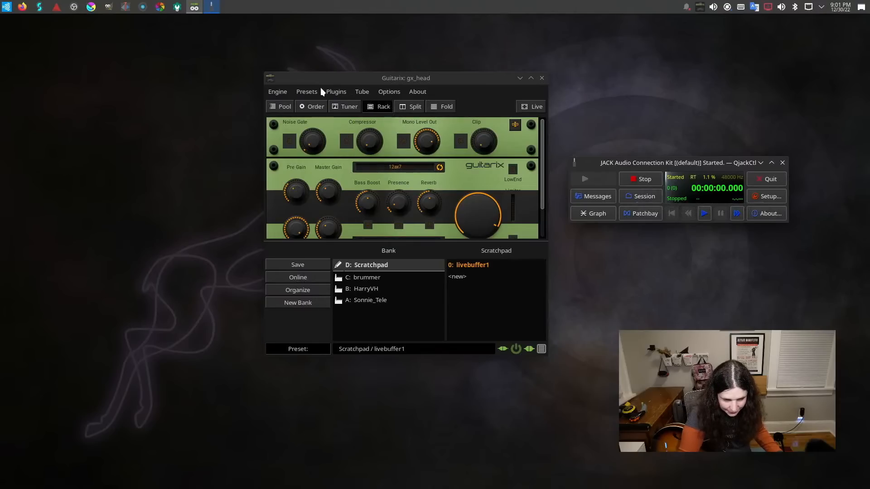
In Guitarix's Jack port connections, connect the input to system:capture_1 and Output 1 to system:playback_1.
left_click(308, 91)
mouse_move(372, 91)
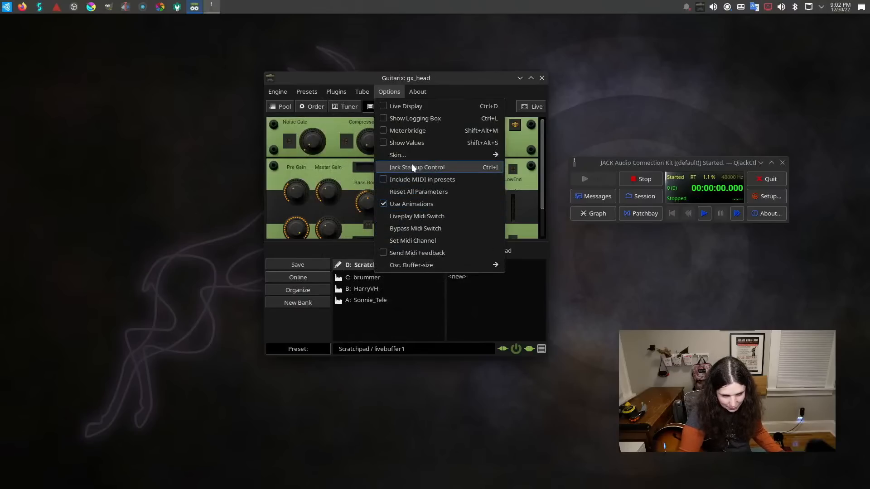
mouse_move(290, 89)
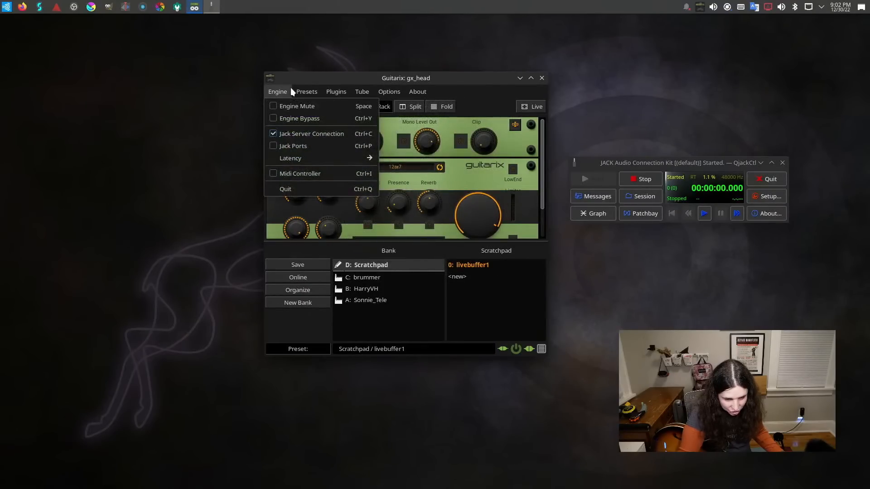
left_click(293, 145)
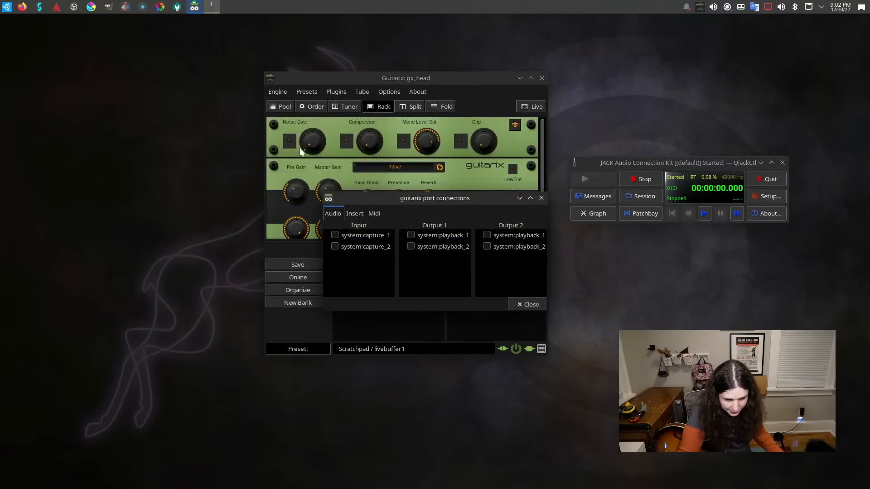
left_click(341, 240)
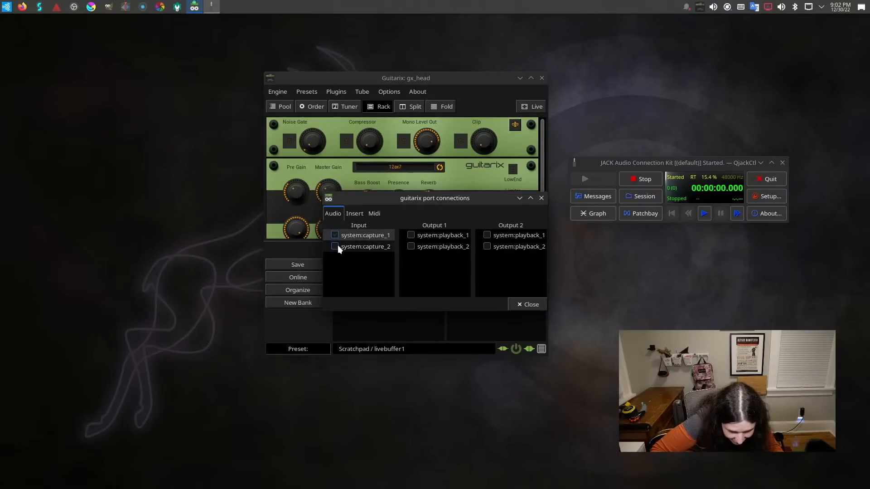
left_click(414, 236)
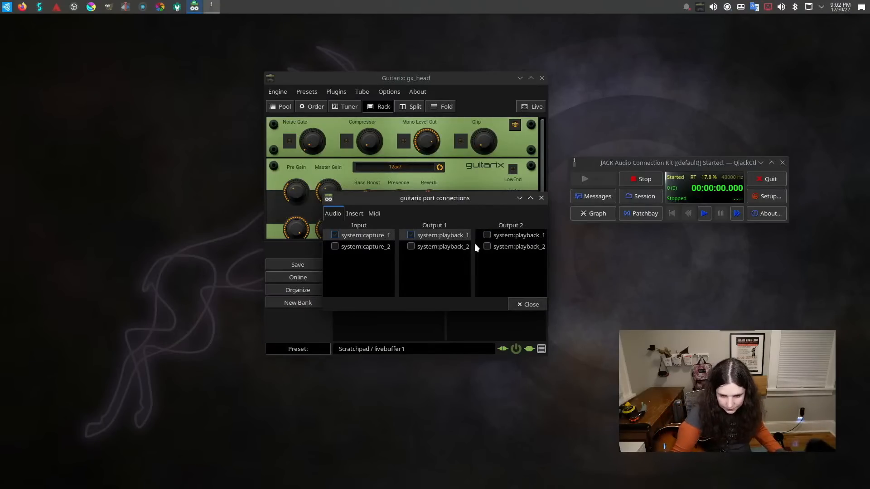
left_click(517, 304)
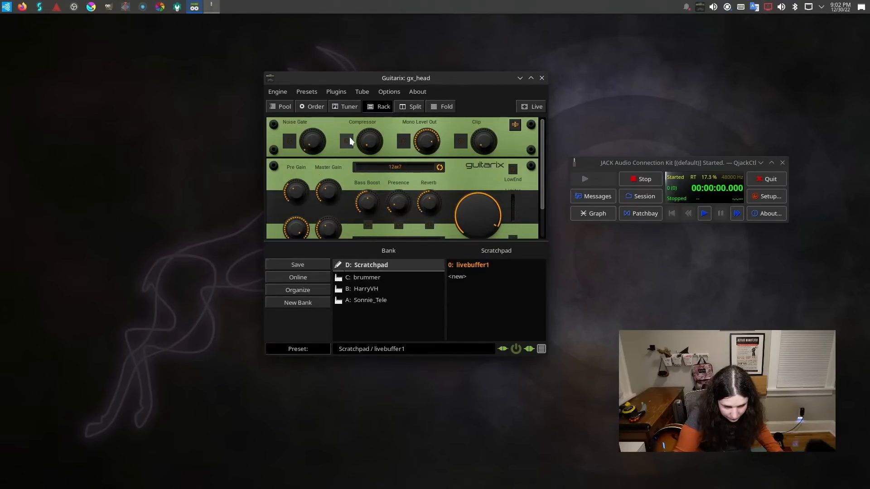
Show the tuner in the Guitarix rack and look through the plugin pool, order and split layouts.
left_click(356, 105)
left_click(282, 107)
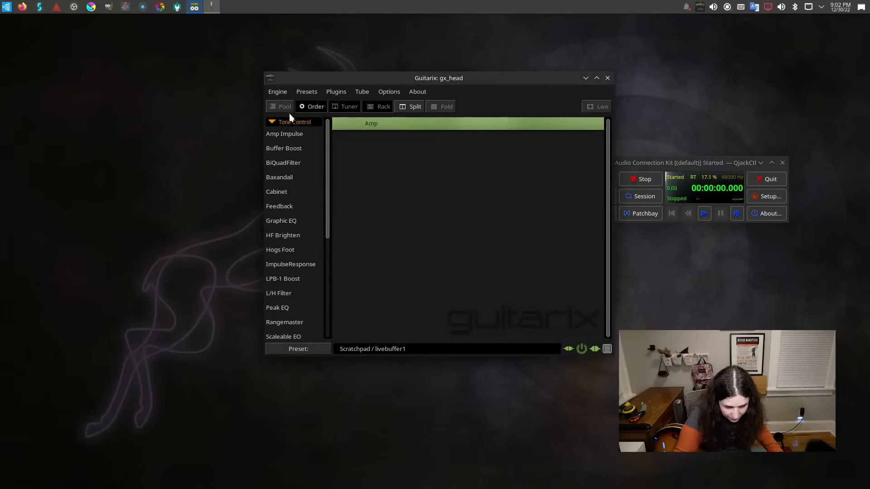
left_click(313, 104)
left_click(414, 110)
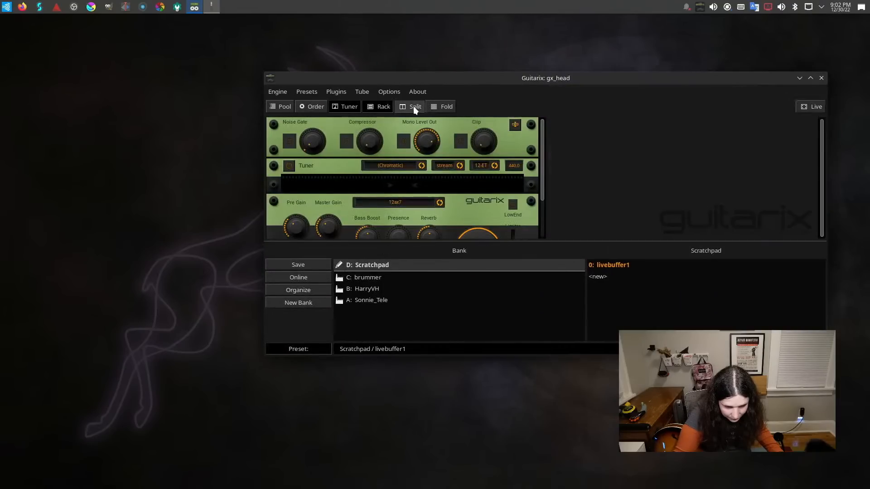
Fold the Guitarix rack units and expand the Input/Output unit again to reach its level controls.
left_click(442, 108)
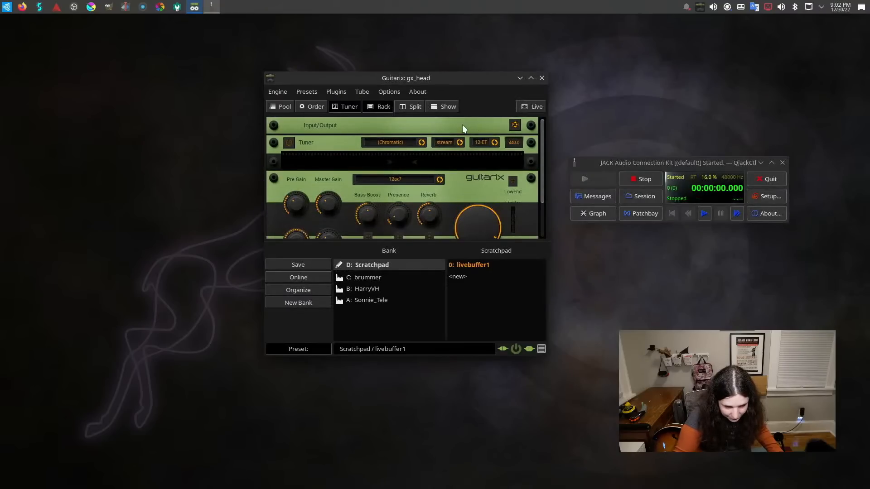
left_click(515, 126)
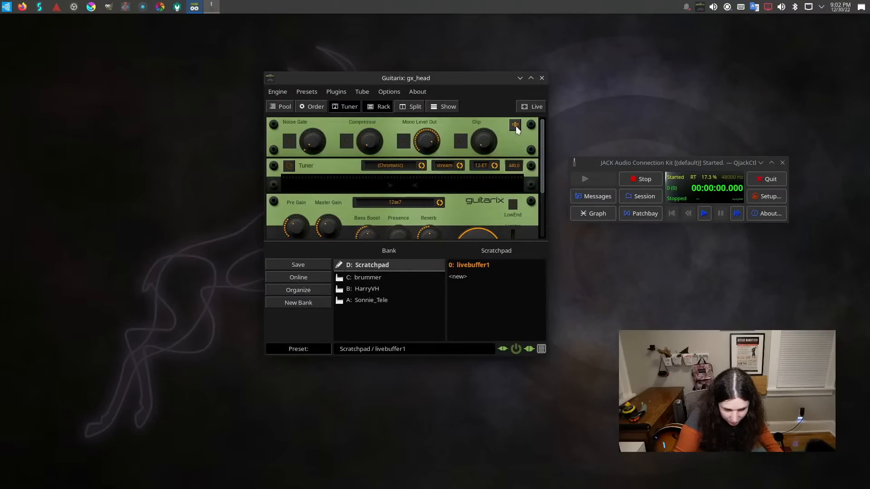
left_click(515, 126)
left_click(516, 125)
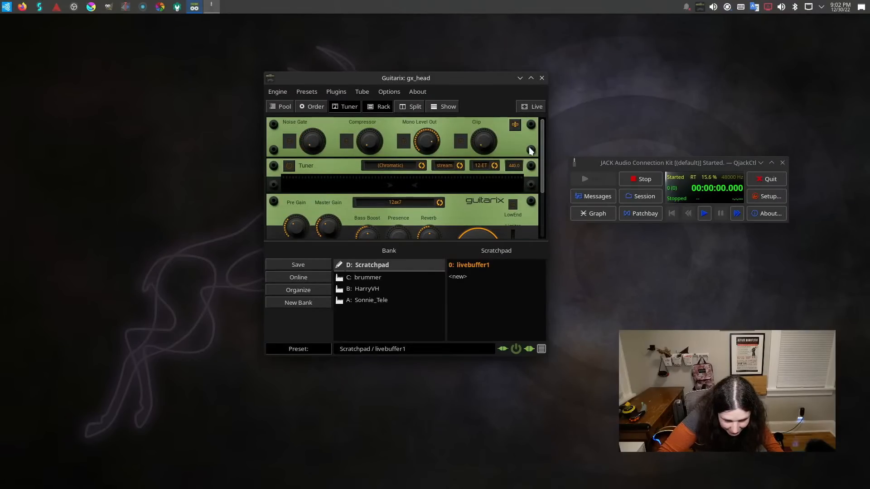
left_click(404, 142)
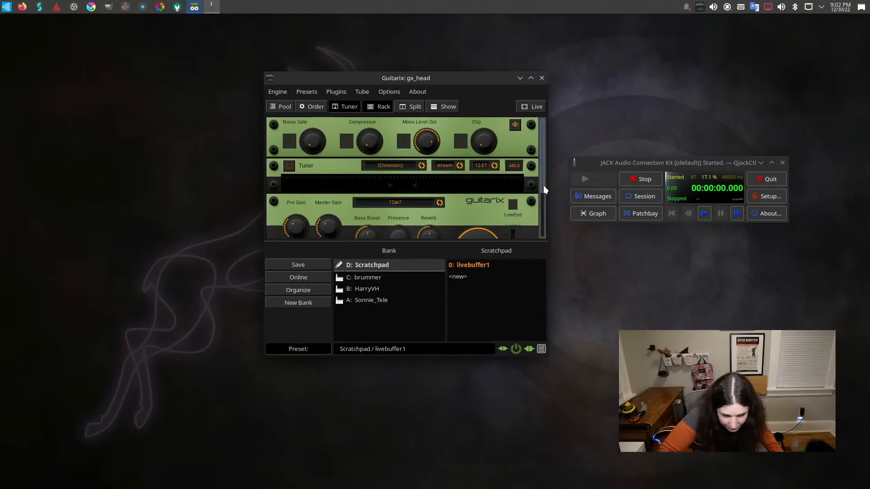
In QjackCtl's Patchbay, add an ALSA input socket for the AudioBox USB 96 client with its MIDI 1 plug.
left_click(636, 214)
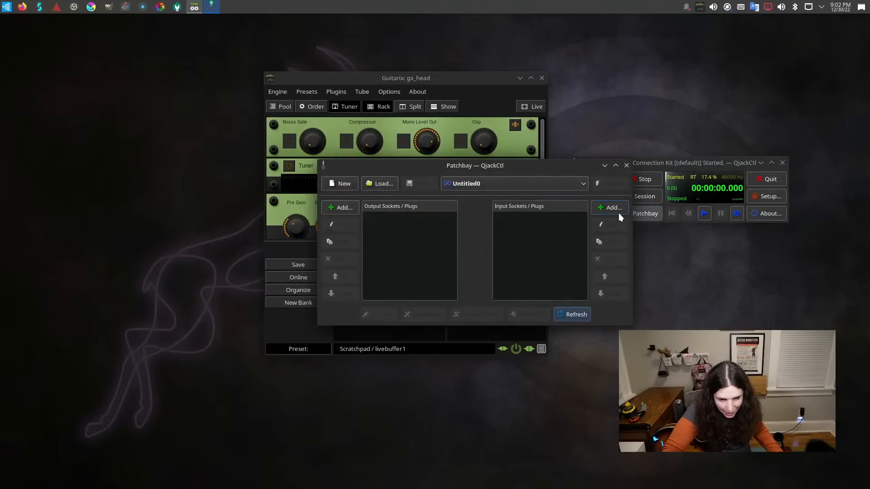
left_click(604, 208)
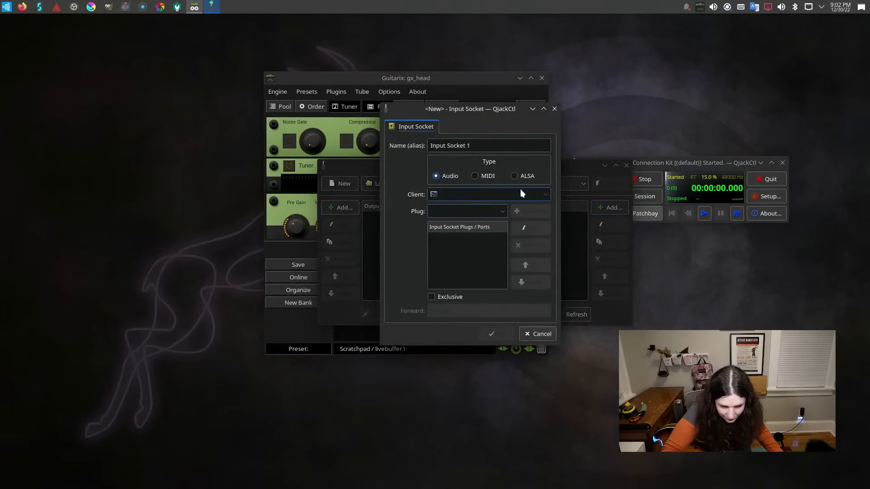
left_click(516, 176)
left_click(546, 194)
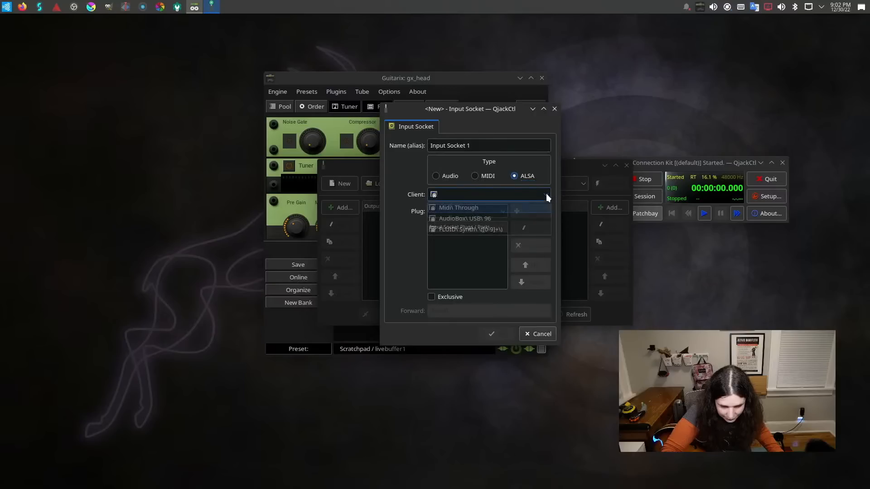
left_click(521, 218)
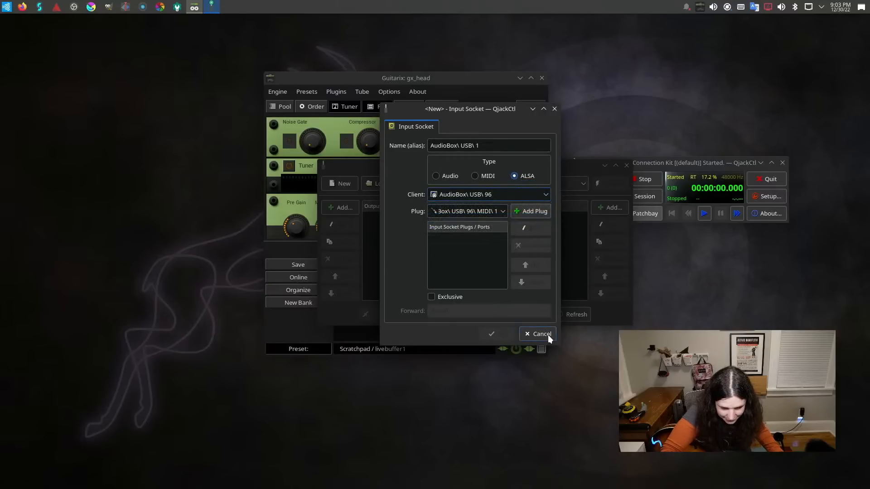
left_click(530, 211)
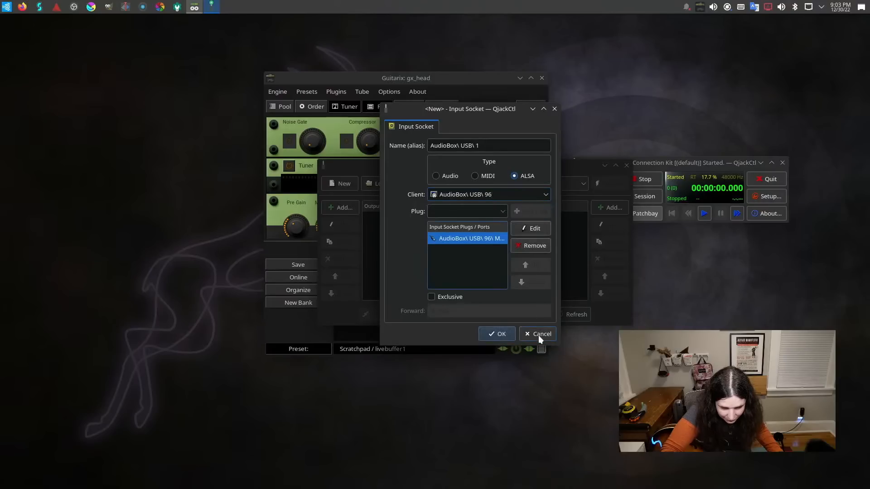
left_click(507, 332)
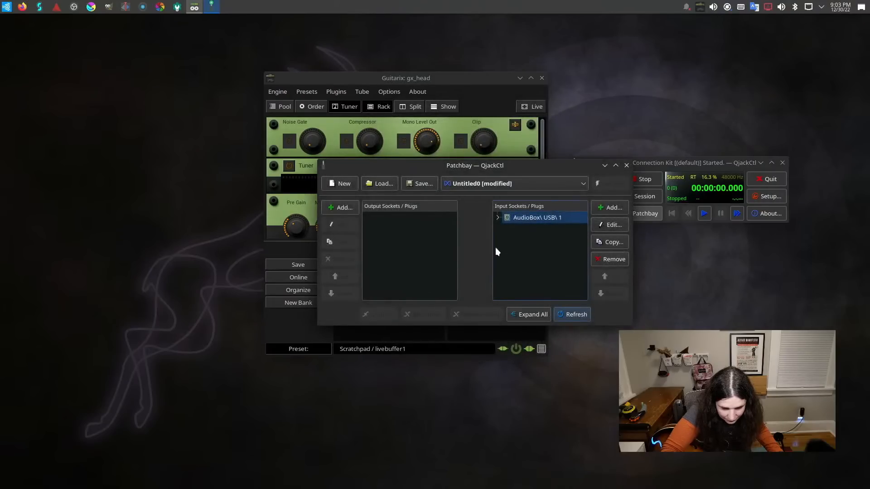
left_click(498, 218)
left_click(498, 218)
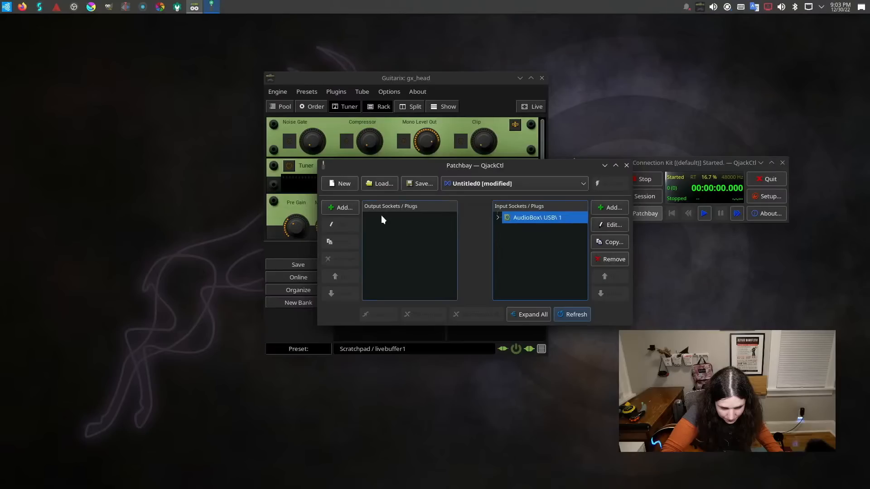
Add an Audio output socket to the Patchbay for the gx_head_amp client with the out_0 plug.
left_click(345, 207)
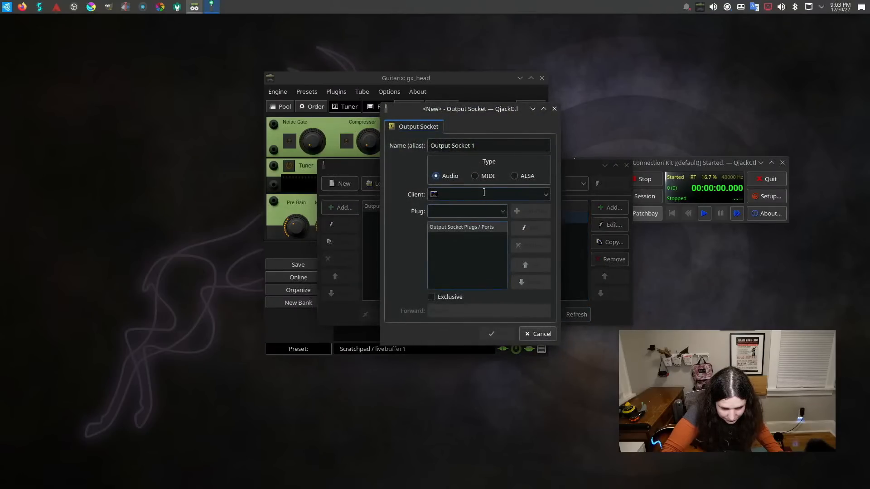
left_click(521, 176)
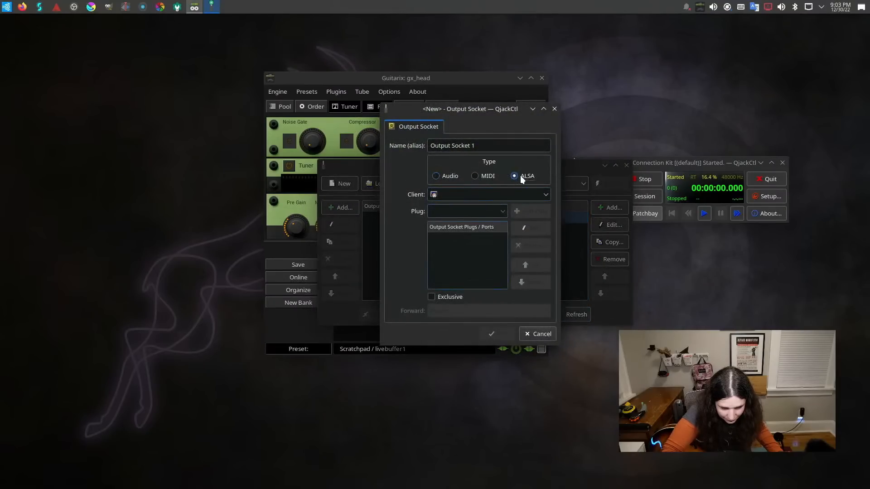
left_click(543, 195)
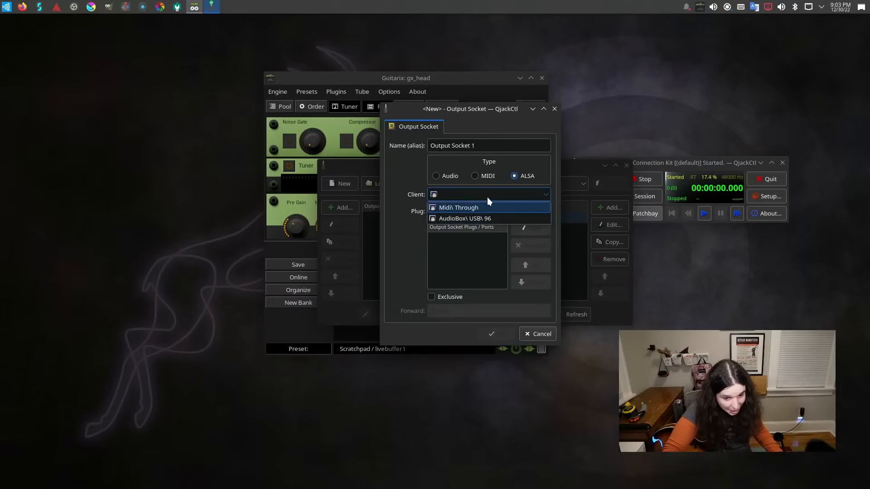
left_click(442, 175)
left_click(441, 176)
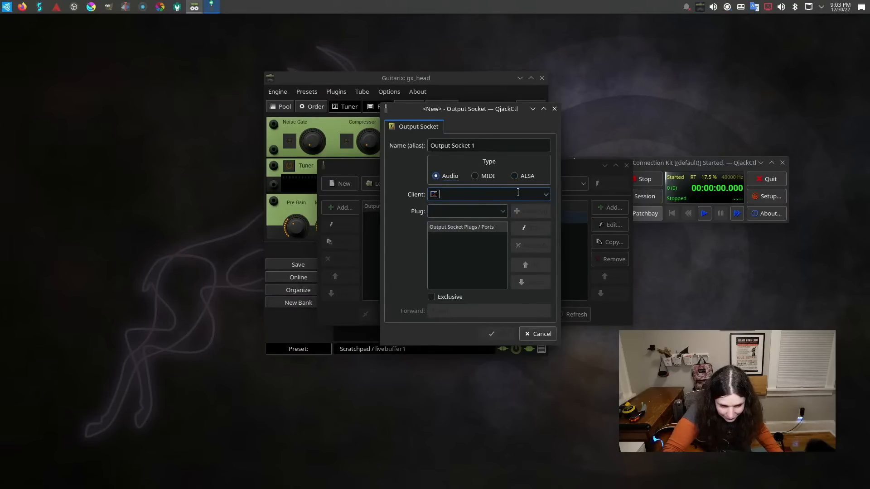
left_click(546, 196)
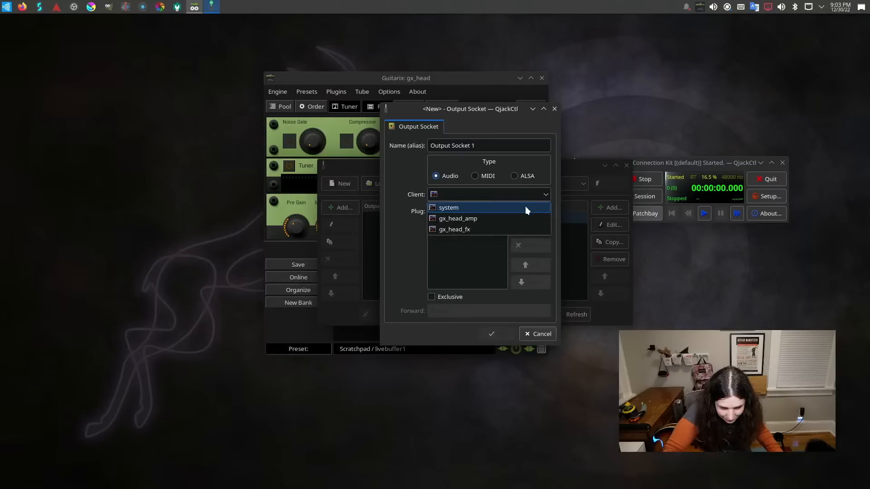
left_click(500, 219)
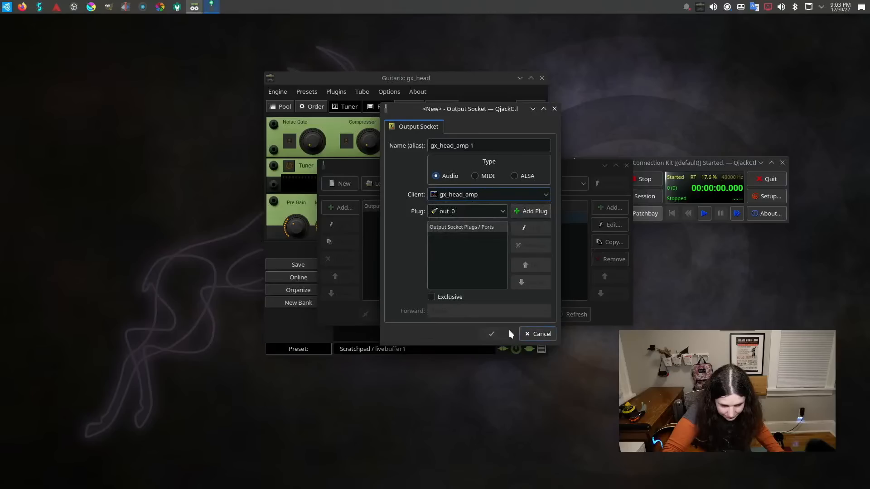
left_click(531, 212)
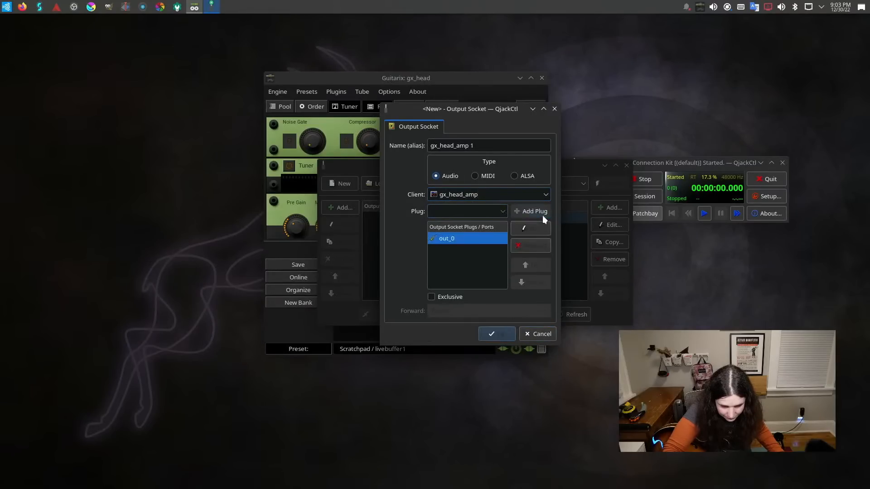
left_click(509, 336)
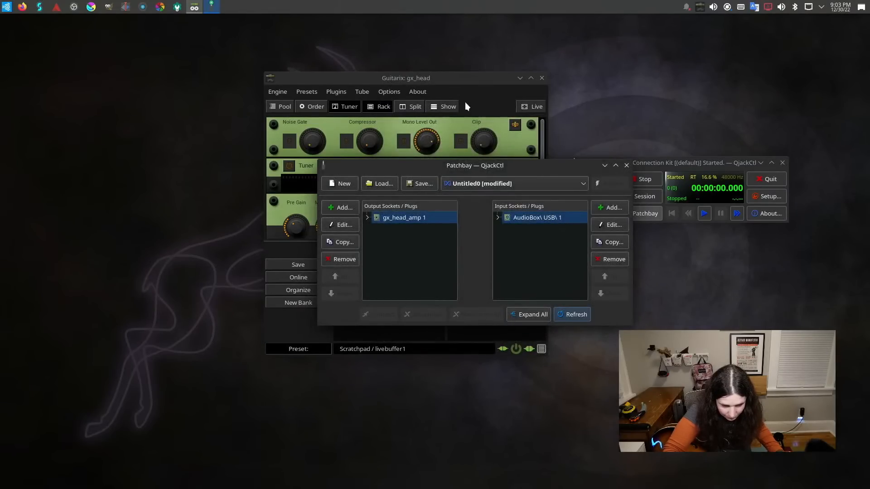
Move the QjackCtl window further away from Guitarix and bring the Patchbay back to the front.
left_click(421, 78)
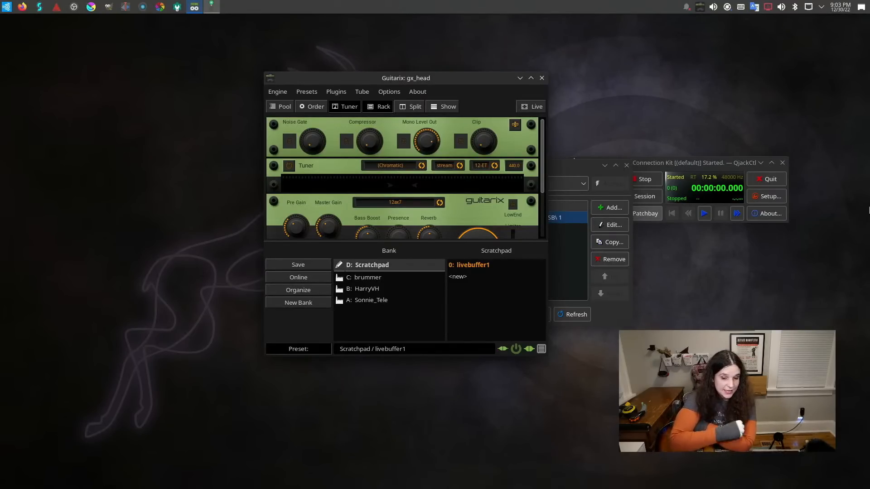
left_click_drag(655, 164, 673, 176)
left_click(653, 226)
left_click(654, 226)
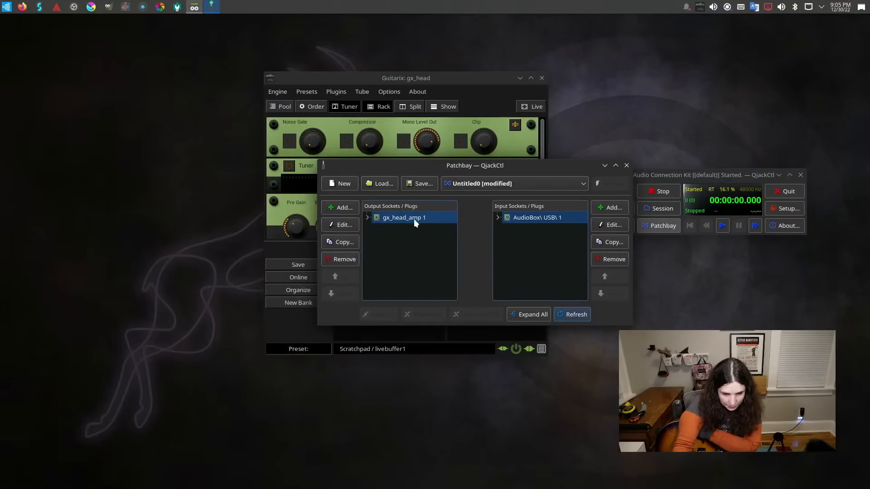
Add an Audio input socket to the Patchbay for the gx_head_amp client with the in_0 plug.
left_click(609, 208)
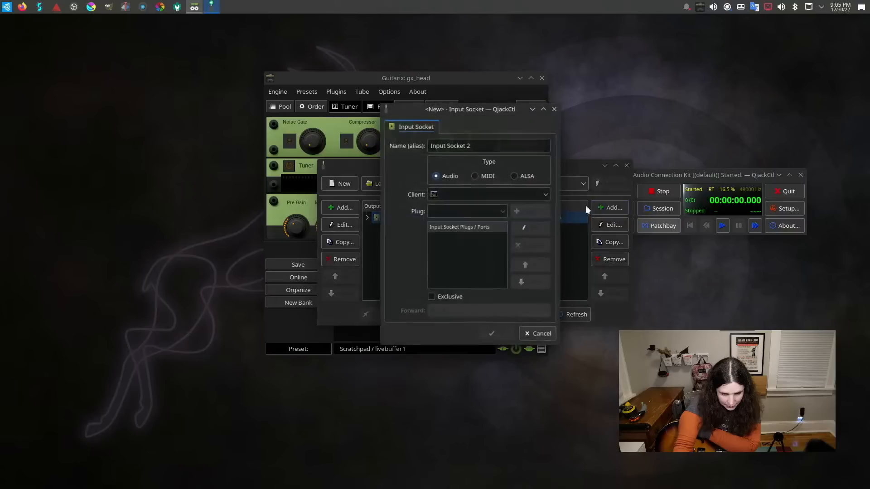
left_click(545, 194)
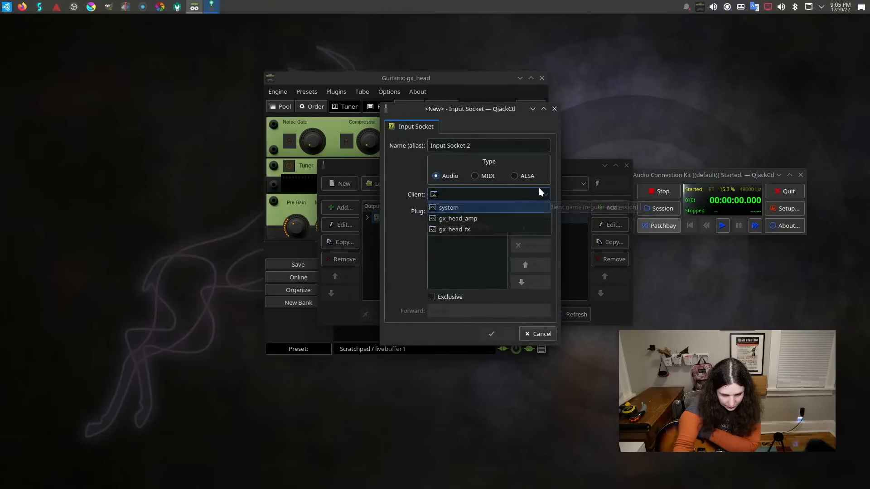
left_click(490, 219)
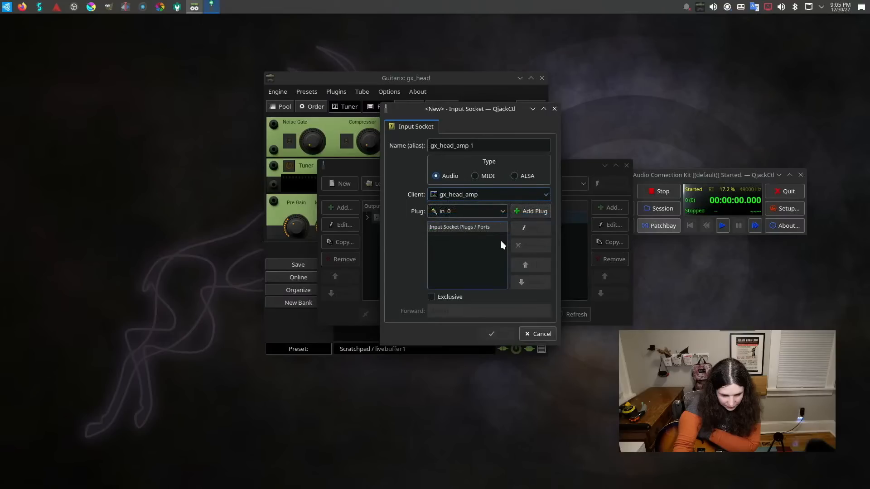
left_click(501, 209)
left_click(501, 209)
left_click(526, 211)
left_click(510, 332)
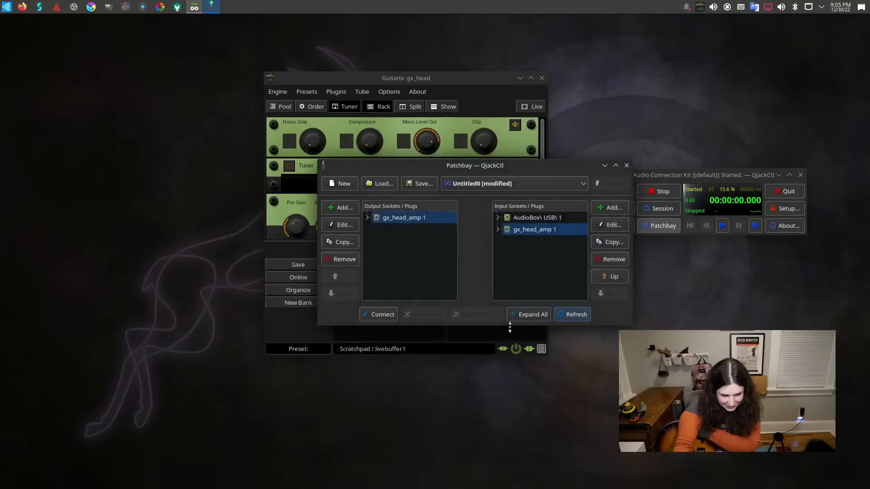
Add an Audio output socket to the Patchbay for the system client with the capture_1 plug.
left_click(335, 207)
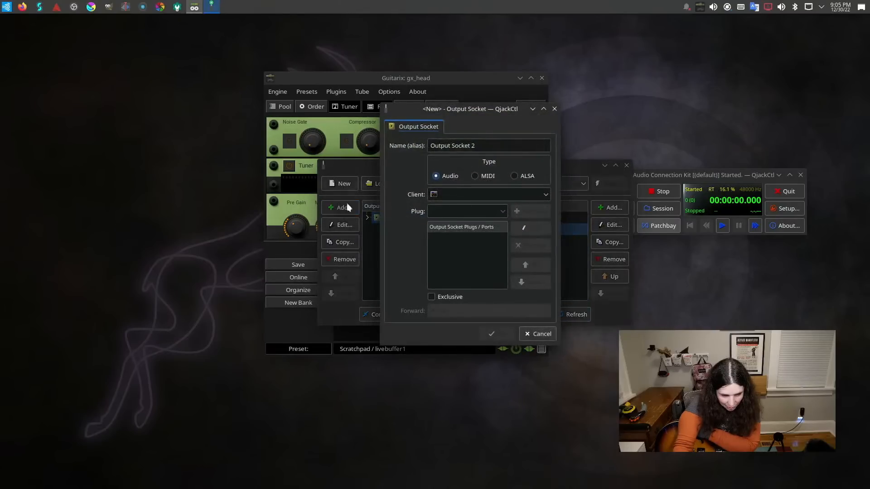
left_click(545, 196)
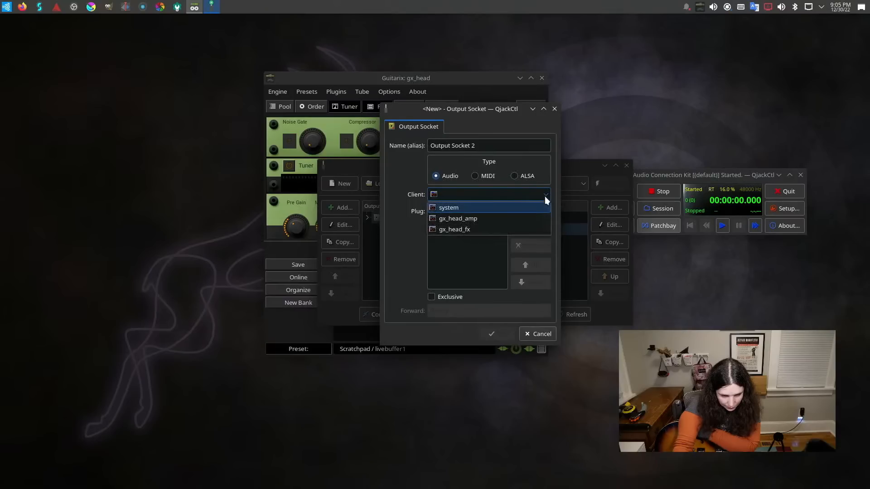
left_click(535, 199)
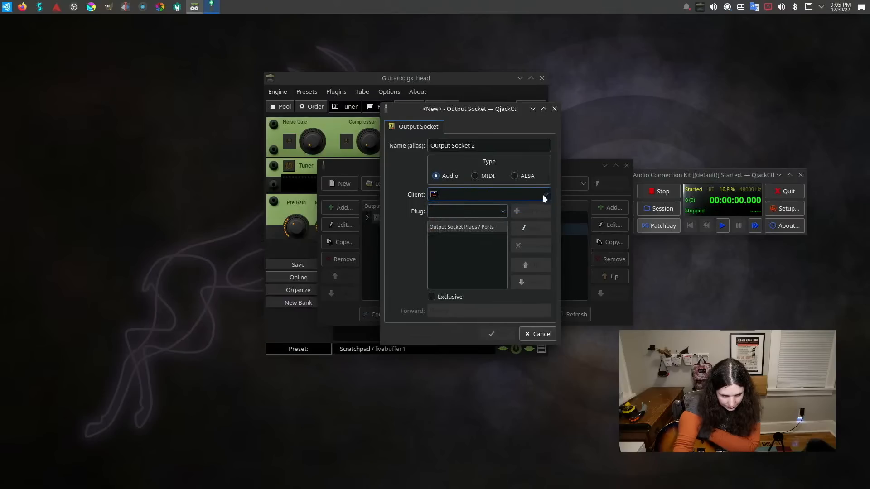
left_click(543, 194)
left_click(521, 204)
left_click(523, 213)
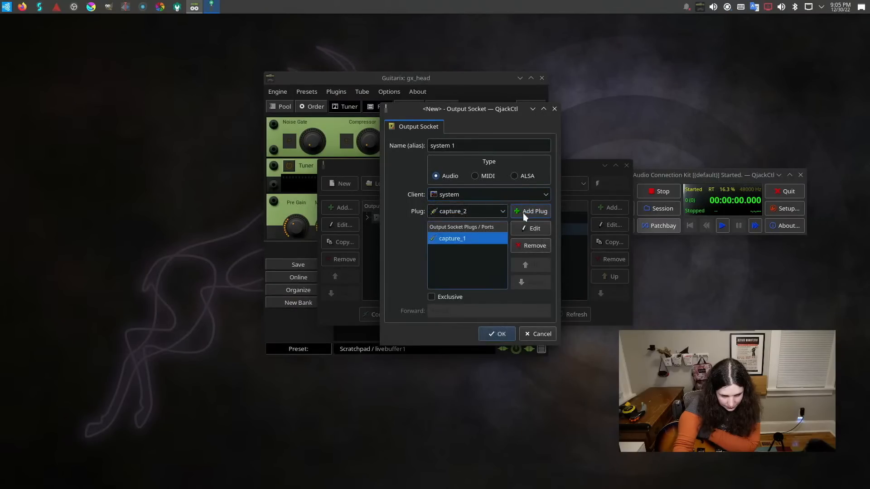
left_click(501, 213)
left_click(499, 211)
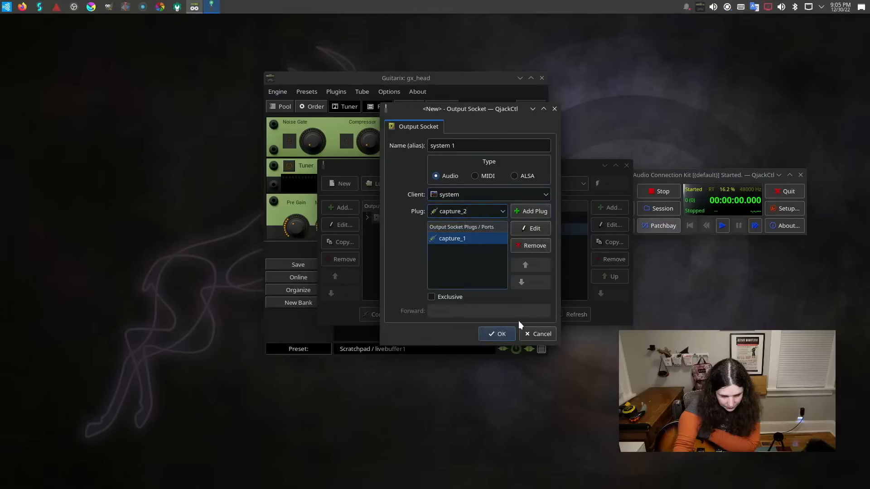
left_click(500, 334)
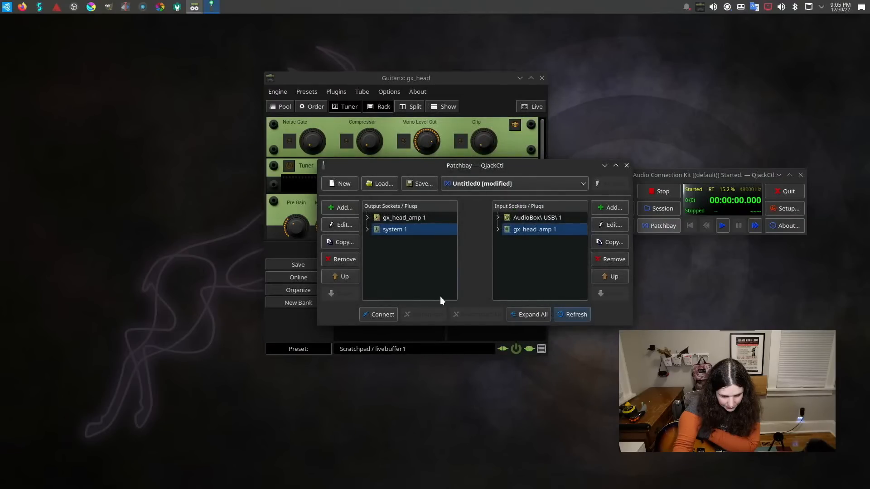
Close the Patchbay and restart the JACK server, reconnecting Guitarix through its Jack Starter dialog.
left_click(627, 166)
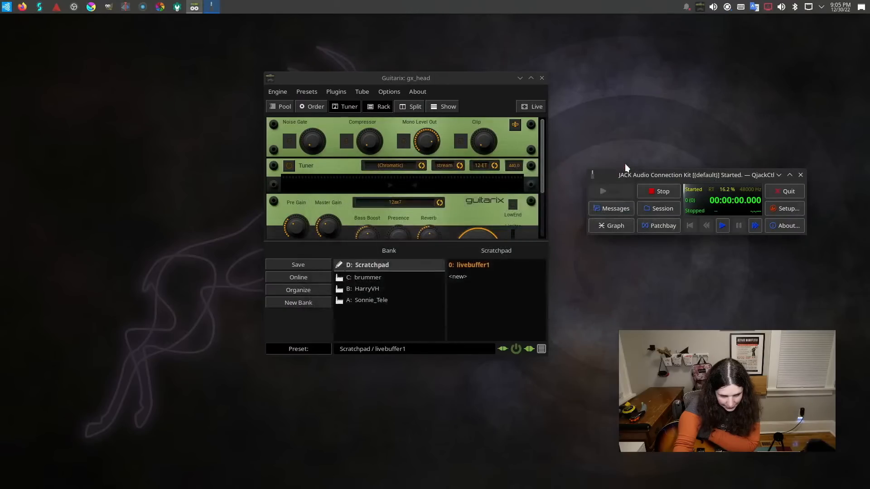
left_click(661, 190)
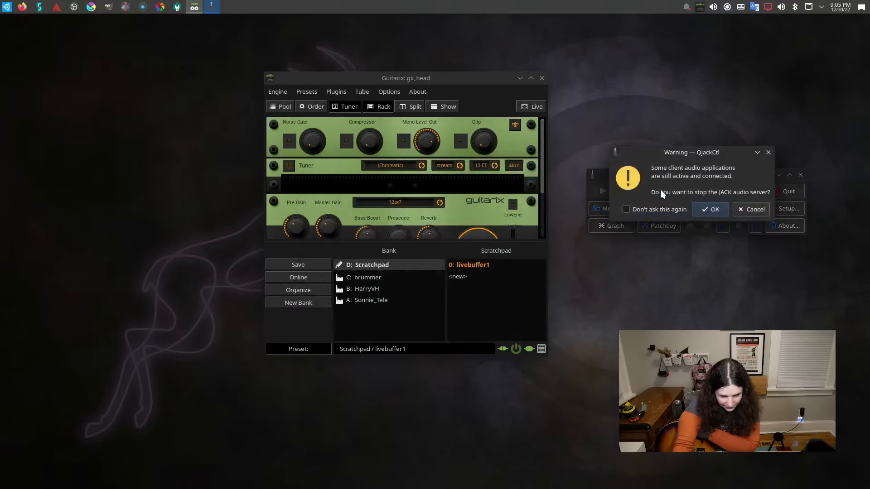
left_click(709, 208)
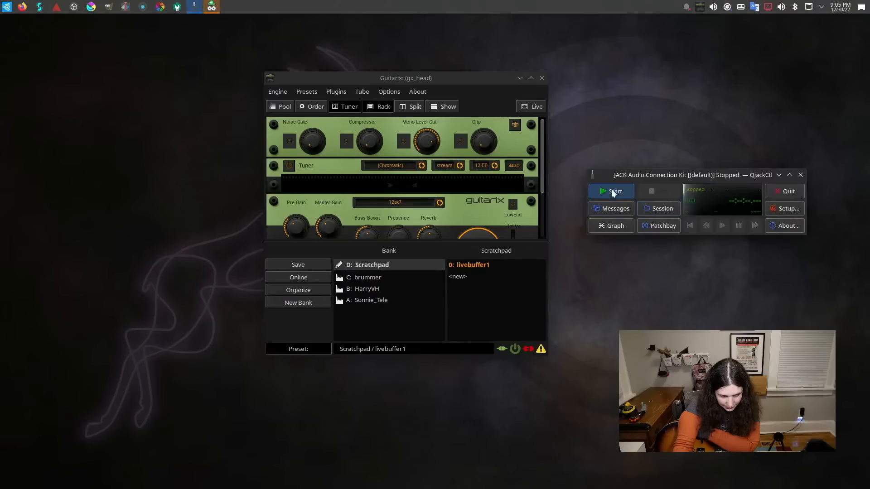
left_click(611, 189)
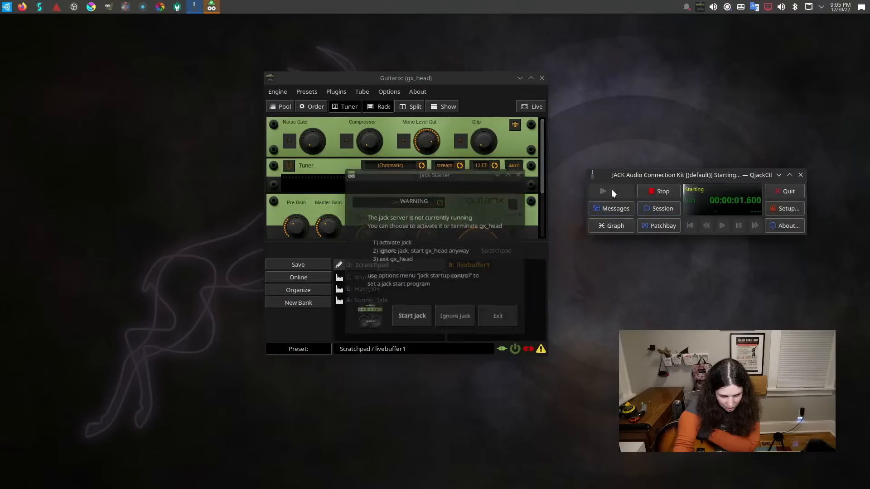
left_click(422, 319)
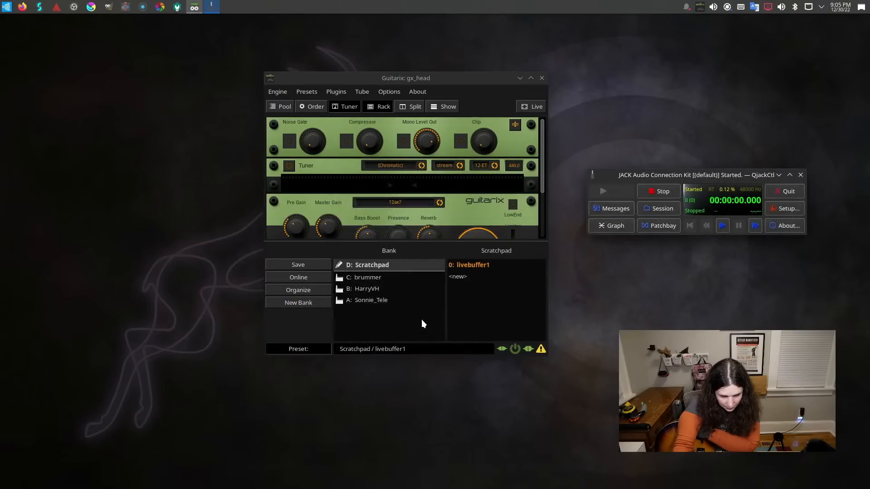